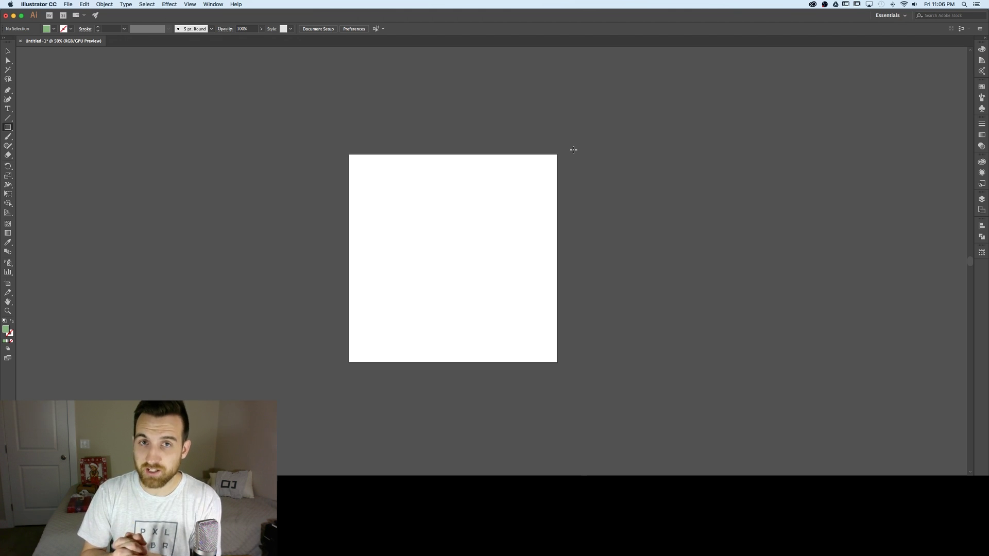
Draw a green 1080 × 1080 px square with the Rectangle tool covering the whole artboard
{"action": "left_click", "coordinate": [8, 126]}
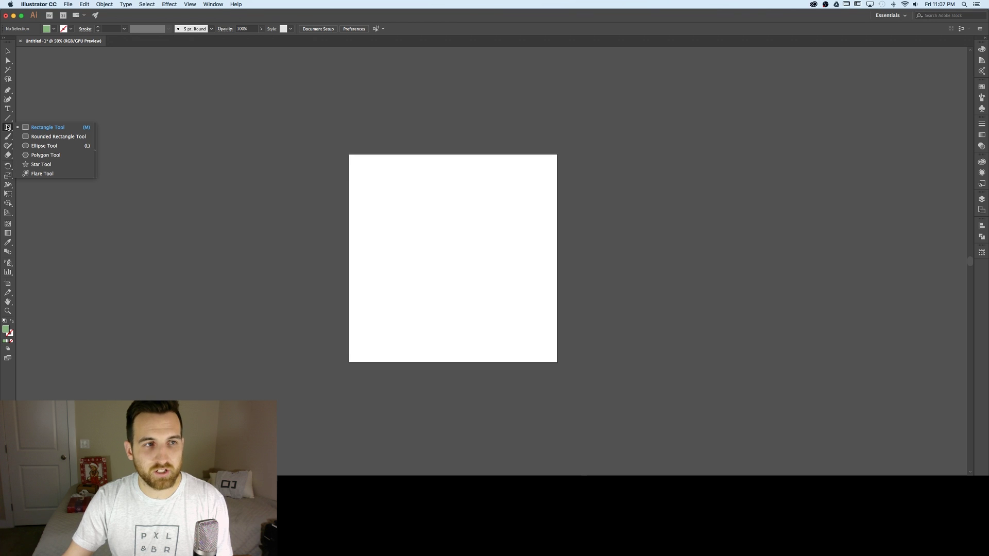
{"action": "left_click", "coordinate": [8, 128]}
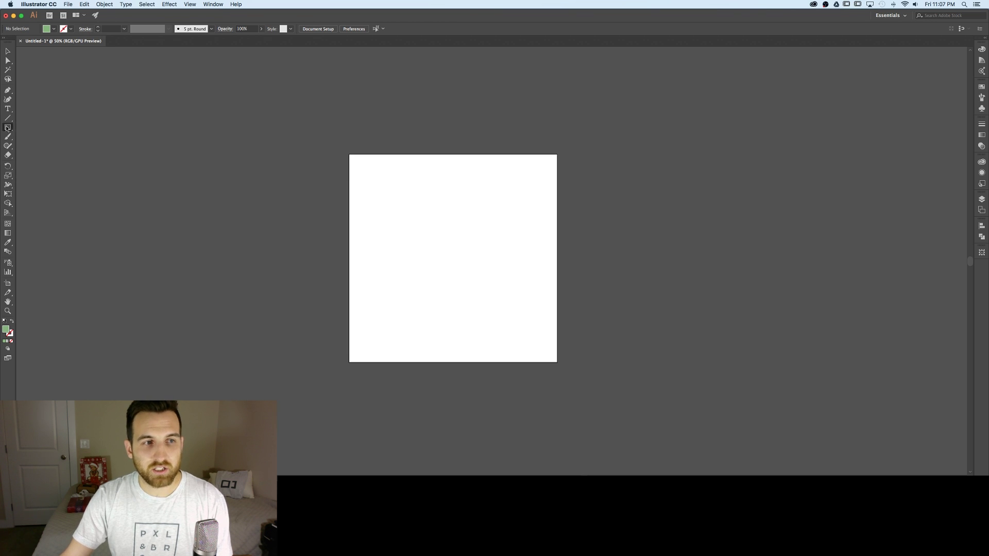
{"action": "left_click", "coordinate": [9, 128]}
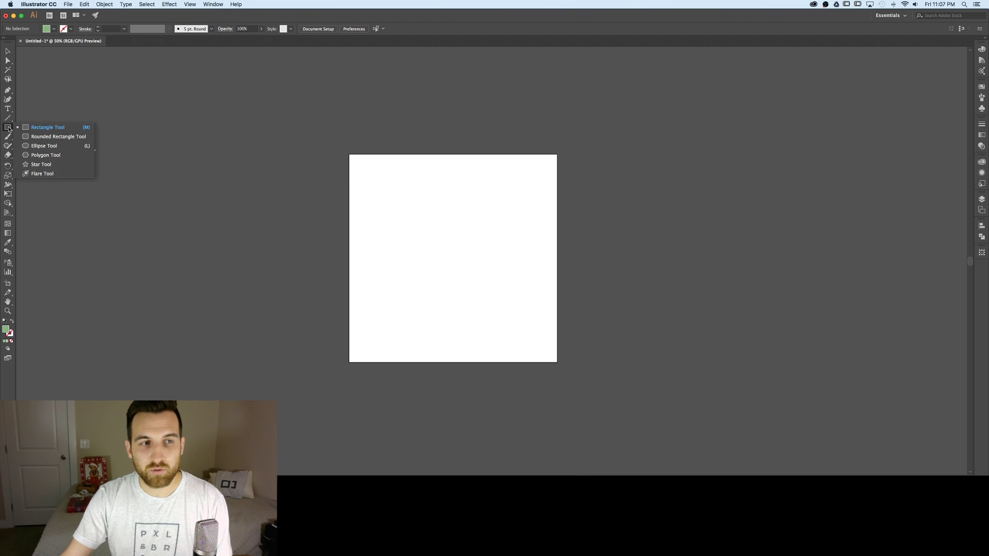
{"action": "left_click", "coordinate": [53, 128]}
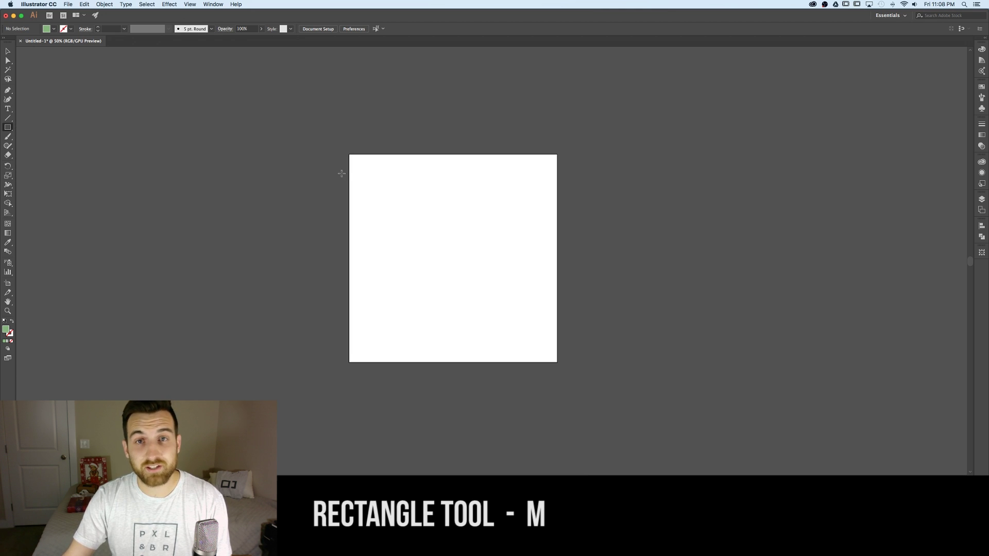
{"action": "mouse_move", "coordinate": [350, 155]}
{"action": "left_mouse_down"}
{"action": "mouse_move", "coordinate": [523, 311]}
{"action": "mouse_move", "coordinate": [559, 362]}
{"action": "mouse_move", "coordinate": [495, 315]}
{"action": "mouse_move", "coordinate": [560, 363]}
{"action": "mouse_move", "coordinate": [397, 212]}
{"action": "mouse_move", "coordinate": [558, 362]}
{"action": "left_mouse_up"}
{"action": "key", "text": "v"}
{"action": "left_click", "coordinate": [653, 248]}
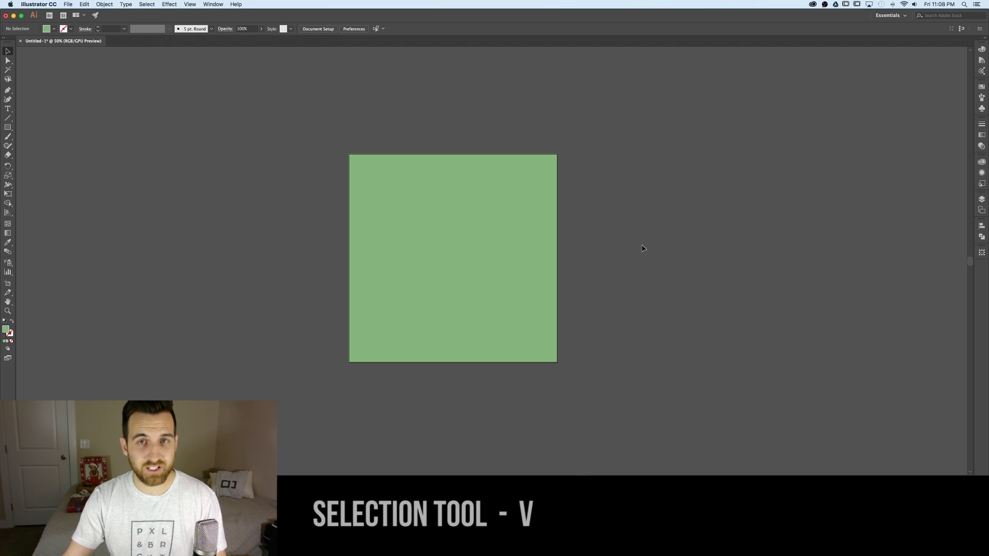
{"action": "left_click_drag", "start_coordinate": [490, 245], "coordinate": [634, 197]}
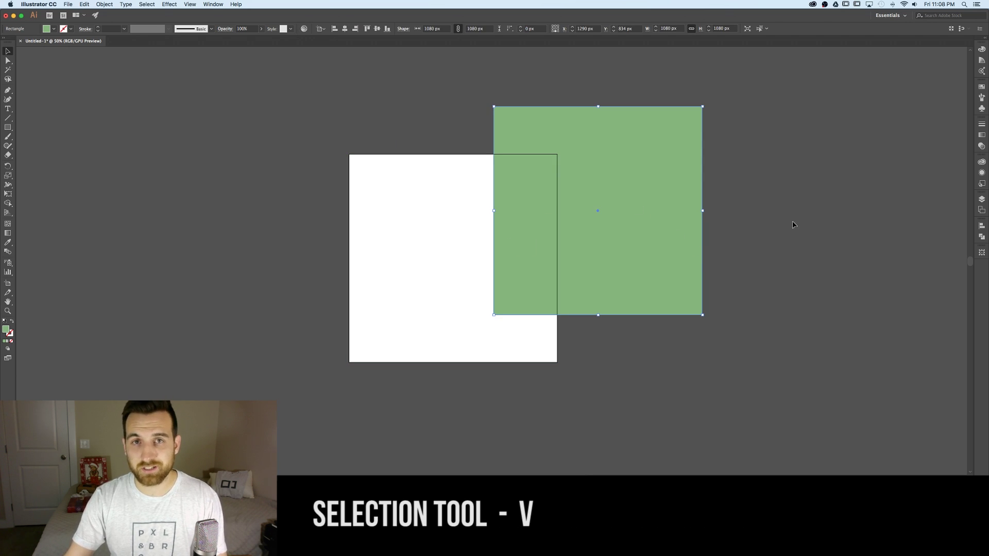
{"action": "key", "text": "ctrl+z"}
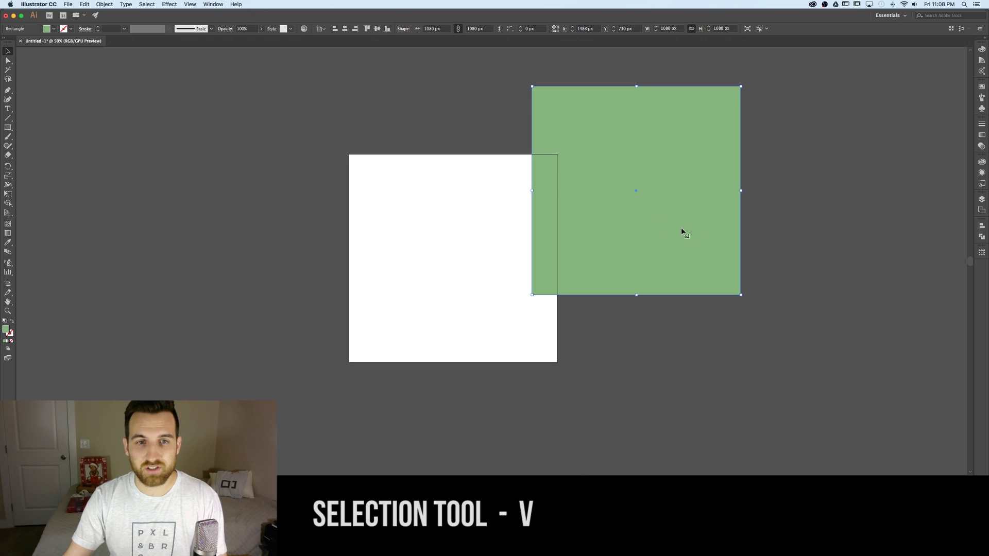
{"action": "key", "text": "a"}
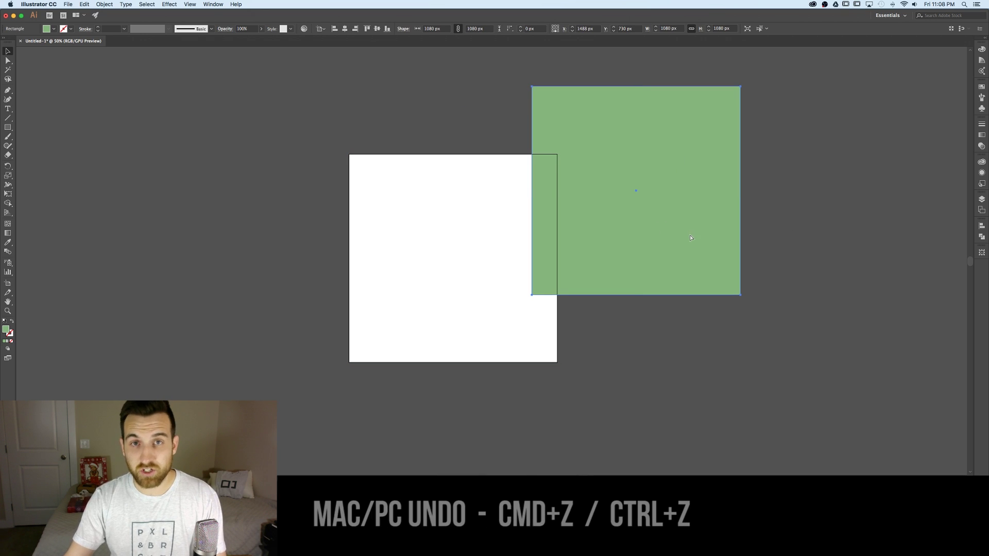
{"action": "key", "text": "v"}
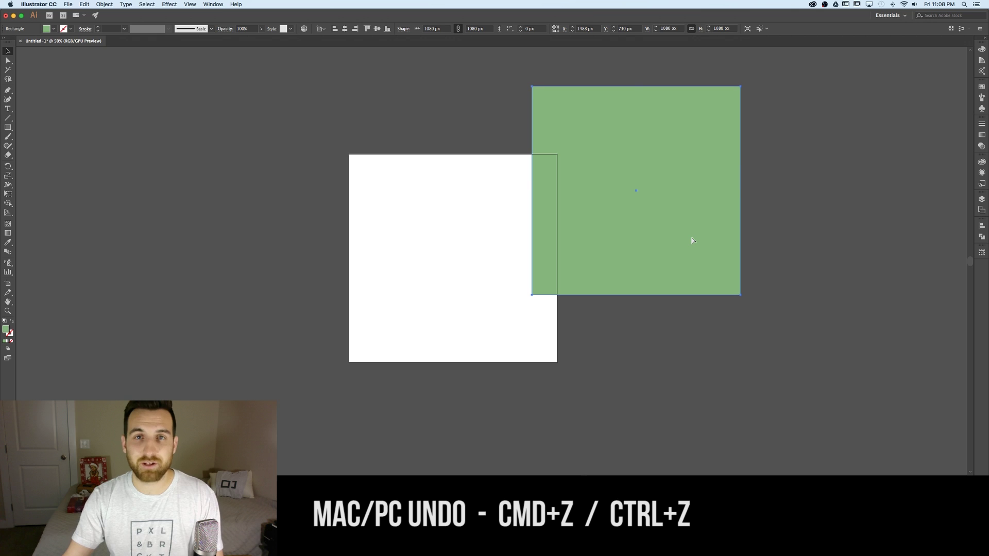
{"action": "key", "text": "super+z"}
{"action": "left_click", "coordinate": [771, 163]}
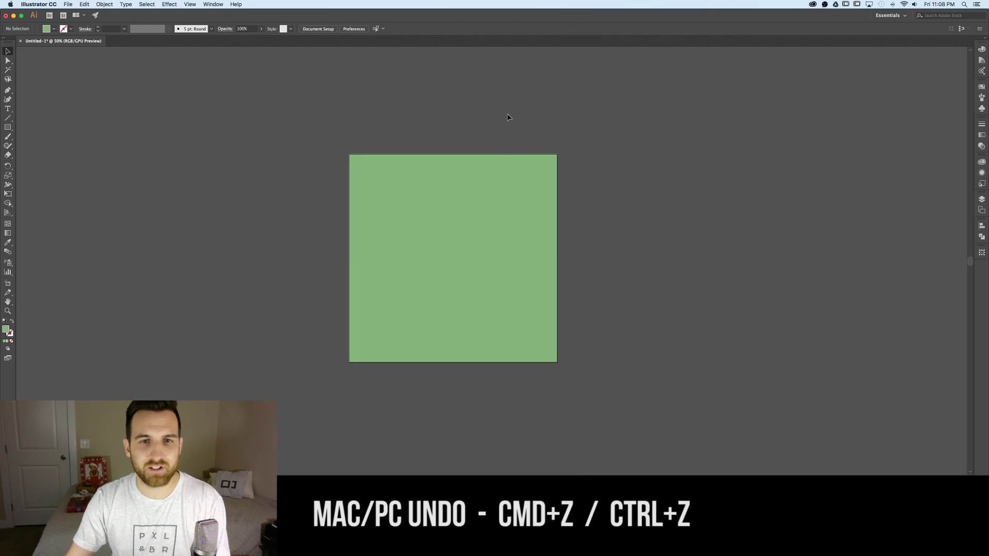
{"action": "left_click", "coordinate": [535, 184]}
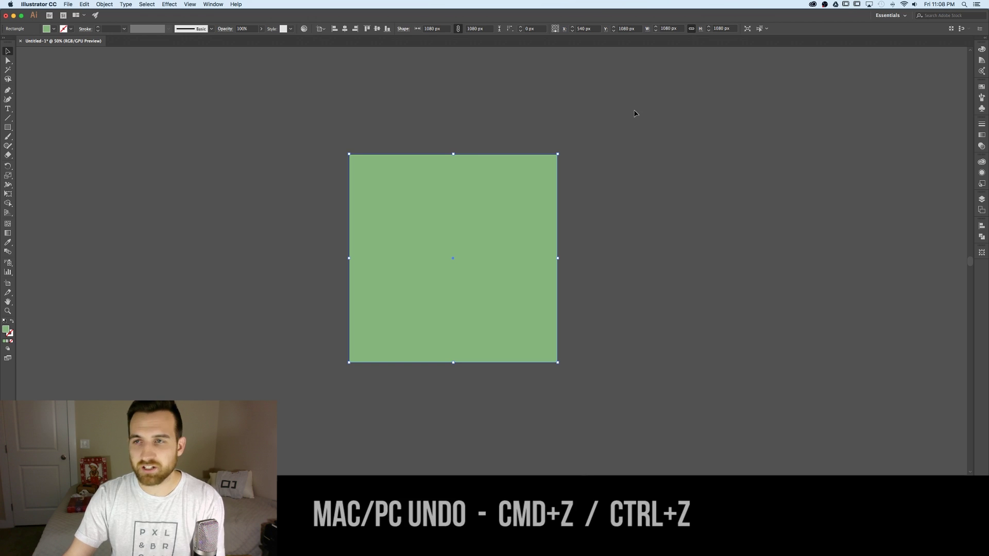
Set the square's fill to pale green 89C689 (RGB 137, 198, 137) in the Color Picker
{"action": "left_click", "coordinate": [982, 49]}
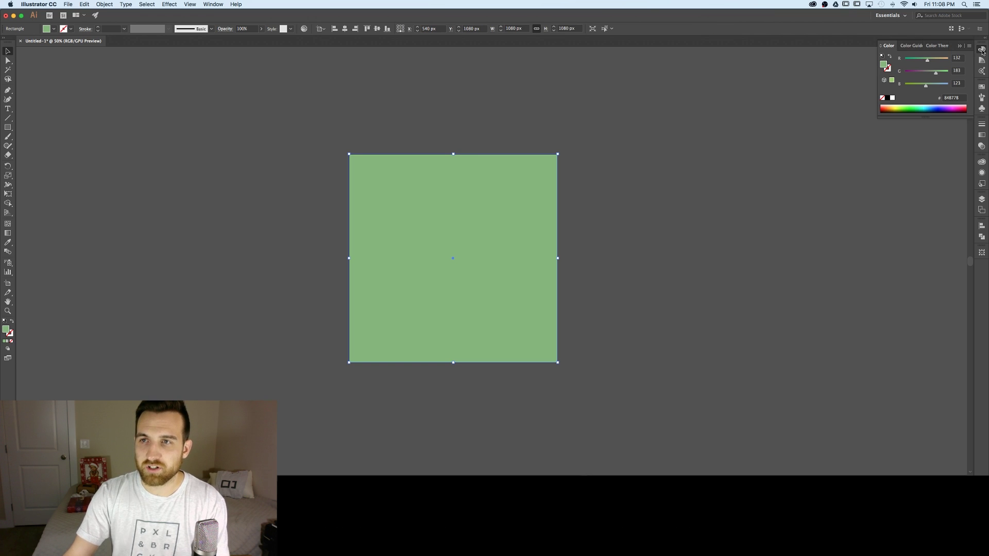
{"action": "left_click_drag", "start_coordinate": [925, 84], "coordinate": [946, 60]}
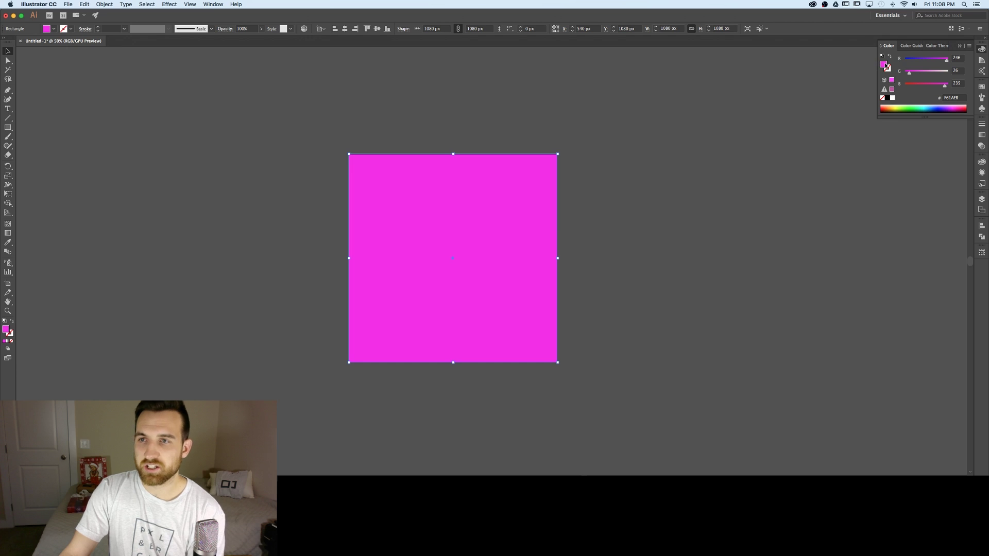
{"action": "double_click", "coordinate": [884, 64]}
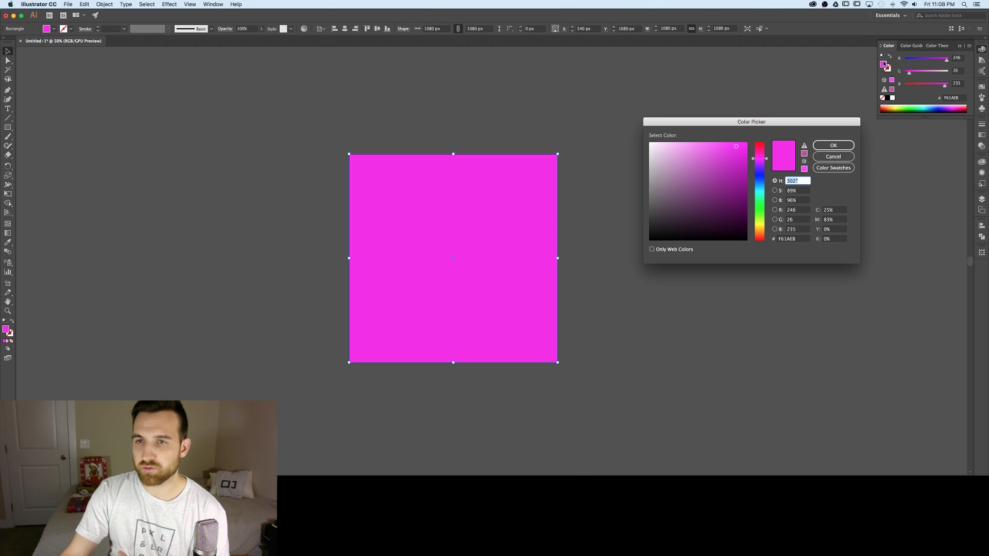
{"action": "left_click_drag", "start_coordinate": [746, 122], "coordinate": [753, 187]}
{"action": "left_click_drag", "start_coordinate": [710, 132], "coordinate": [674, 142]}
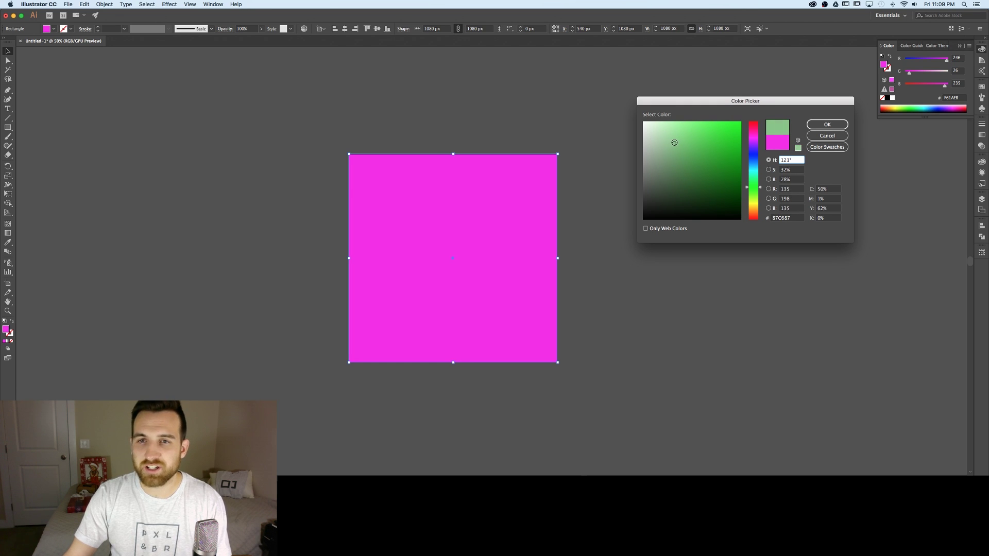
{"action": "left_click", "coordinate": [833, 126]}
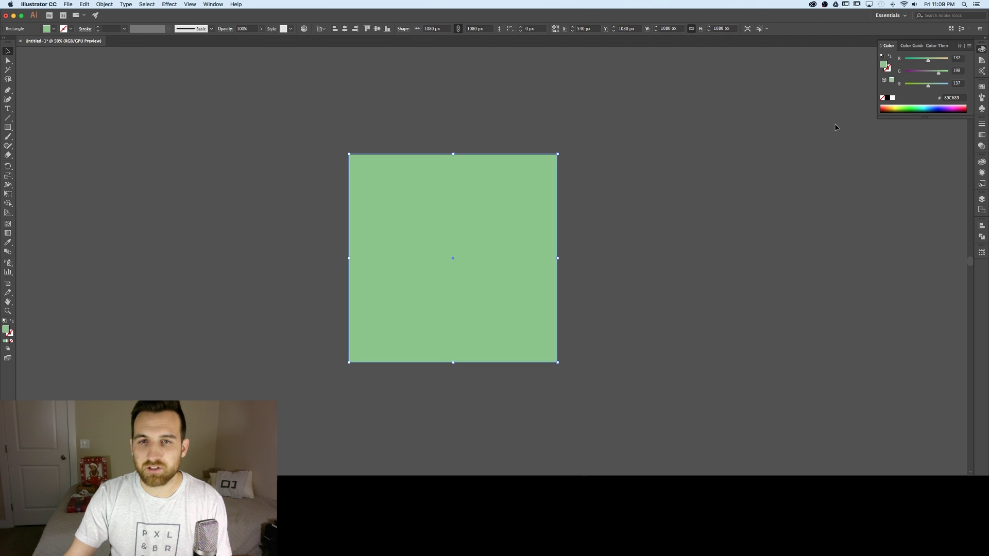
{"action": "left_click", "coordinate": [762, 150]}
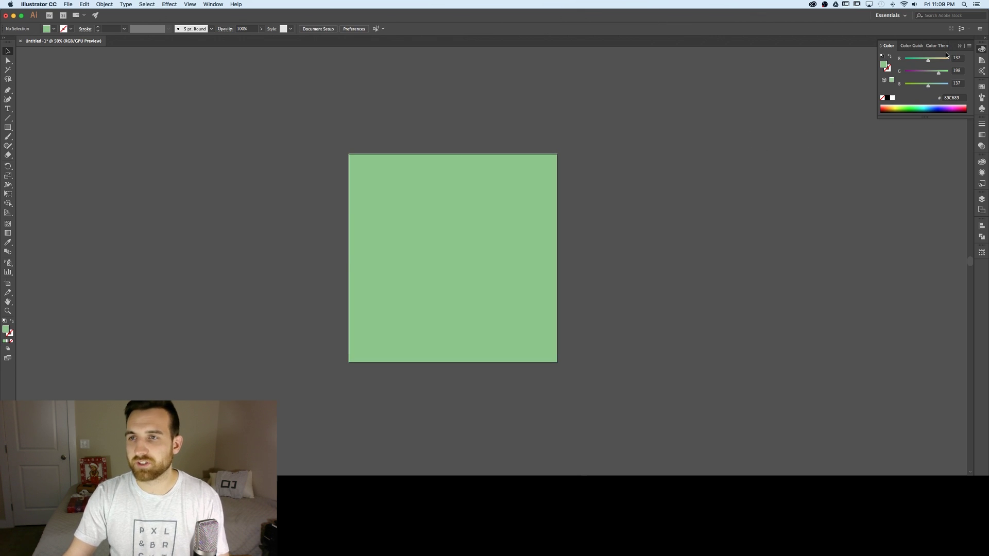
Select the light green background square and lock it with Cmd+2 so it can't be selected
{"action": "left_click", "coordinate": [960, 45]}
{"action": "left_click", "coordinate": [524, 203]}
{"action": "left_click", "coordinate": [662, 170]}
{"action": "left_click", "coordinate": [498, 196]}
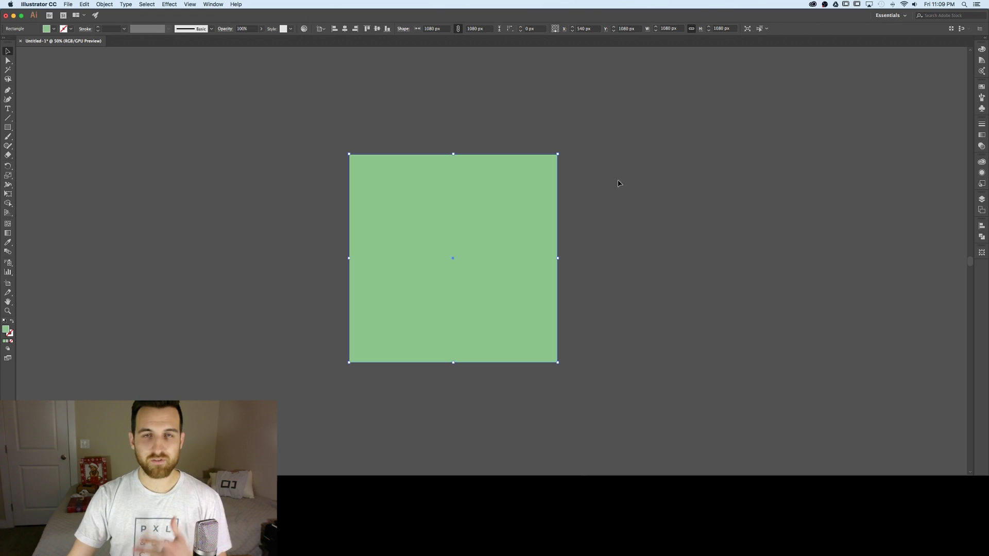
{"action": "left_click", "coordinate": [608, 183]}
{"action": "left_click", "coordinate": [545, 204]}
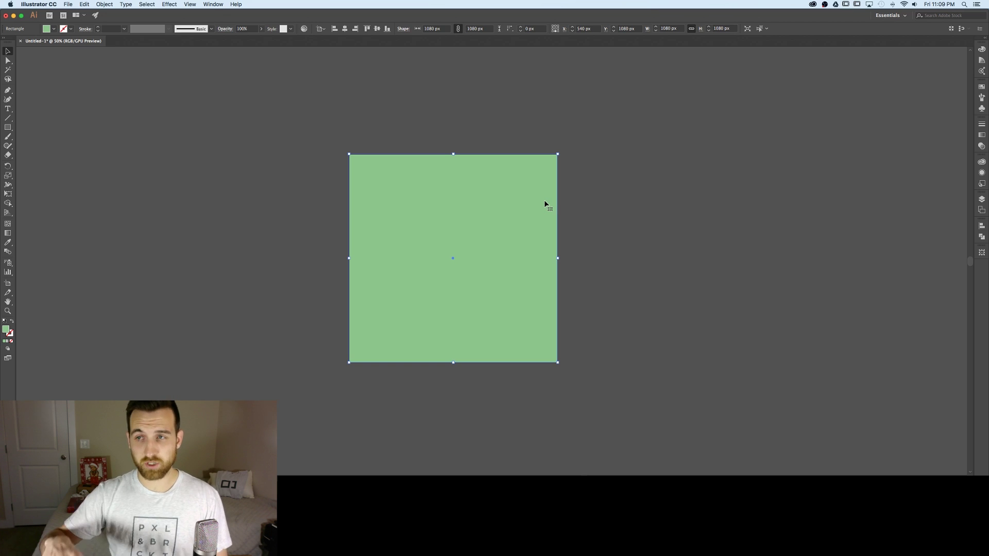
{"action": "left_click", "coordinate": [645, 202]}
{"action": "left_click", "coordinate": [534, 207]}
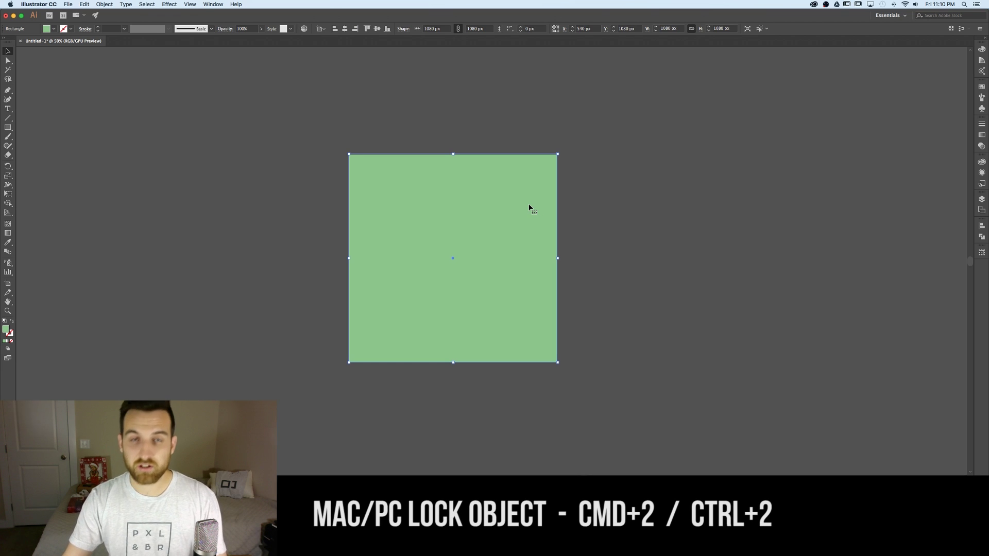
{"action": "key", "text": "super+2"}
{"action": "left_click_drag", "start_coordinate": [566, 220], "coordinate": [512, 256]}
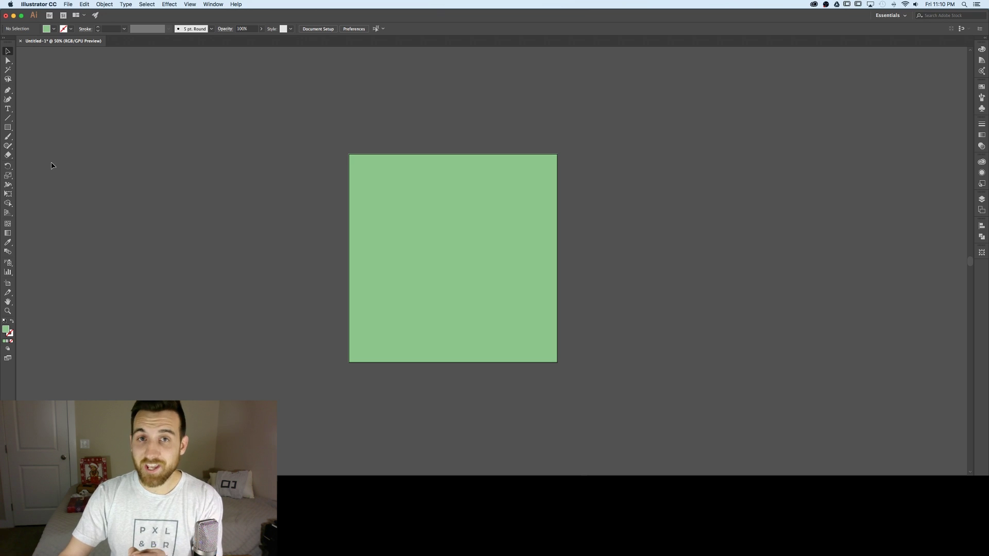
Draw a 514 × 514 px circle with the Ellipse tool left of the artboard
{"action": "left_click", "coordinate": [10, 128]}
{"action": "left_click", "coordinate": [11, 129]}
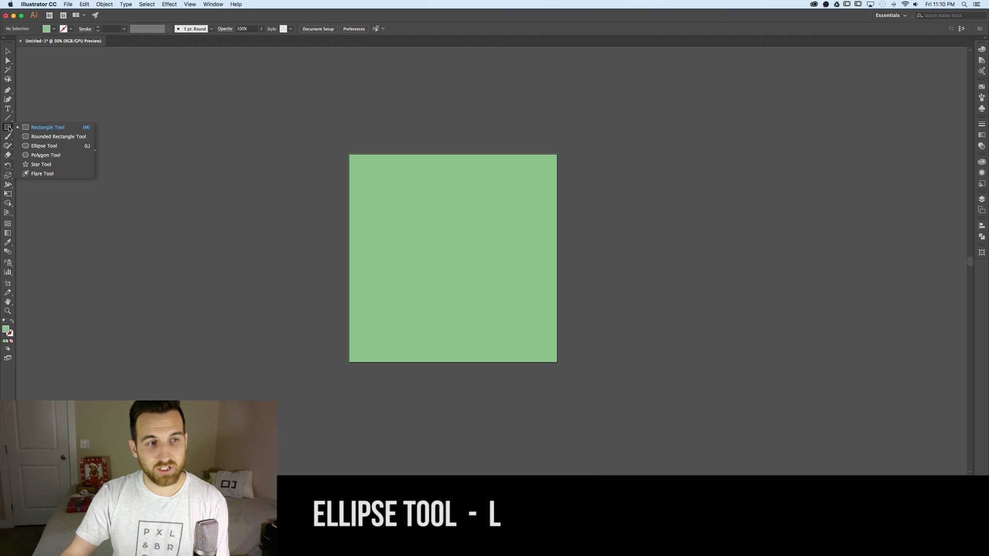
{"action": "left_click", "coordinate": [39, 148]}
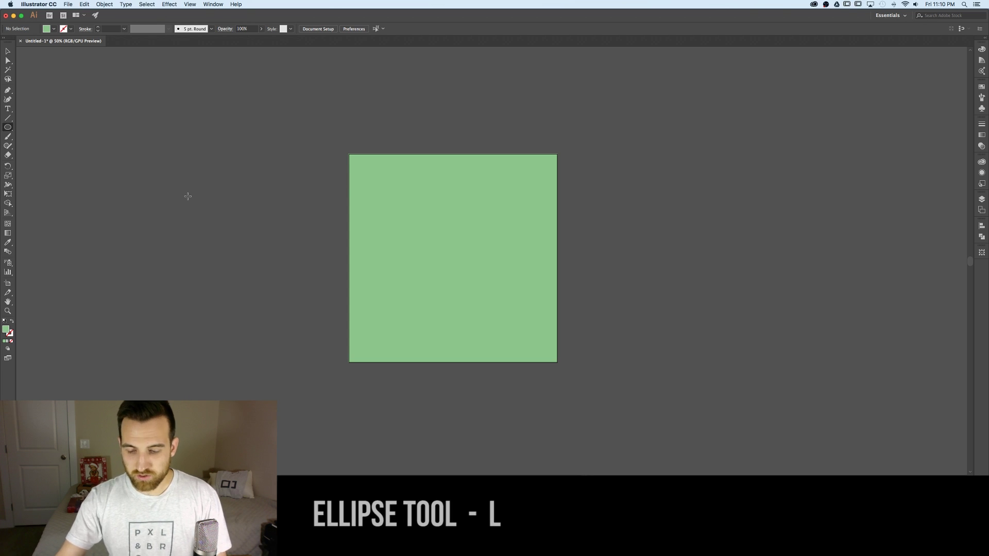
{"action": "left_click_drag", "start_coordinate": [202, 172], "coordinate": [301, 271]}
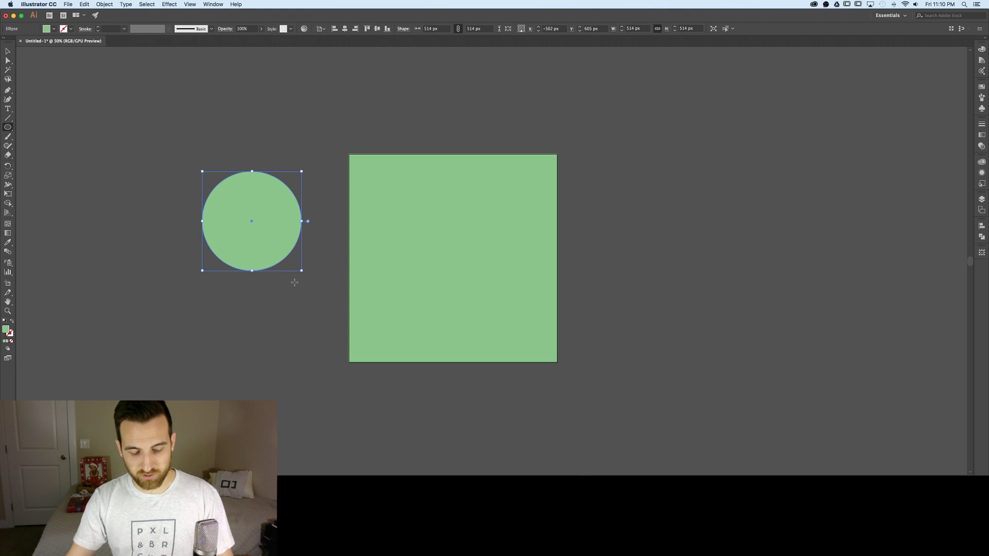
{"action": "key", "text": "v"}
{"action": "left_click", "coordinate": [283, 314]}
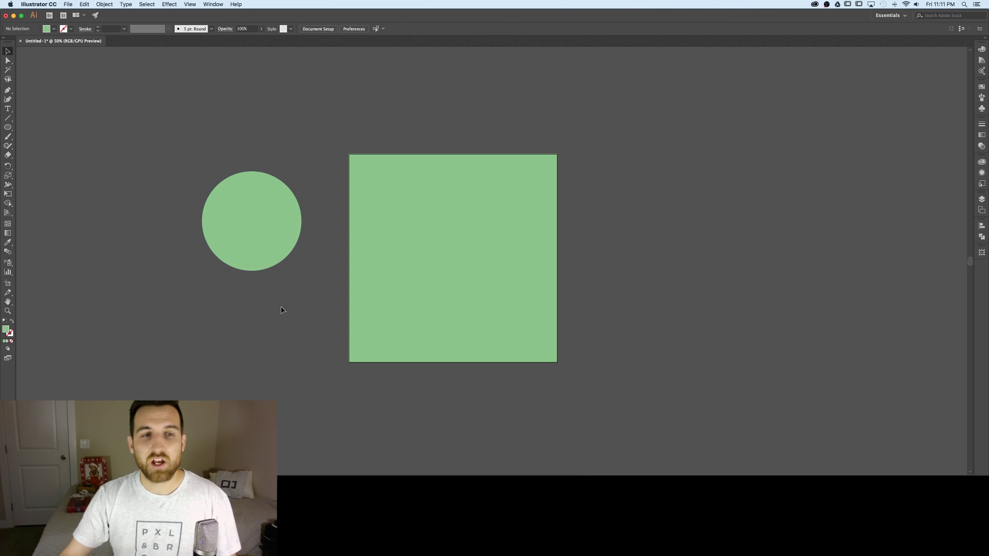
Fill the circle with white from the fill swatch list
{"action": "left_click", "coordinate": [278, 248]}
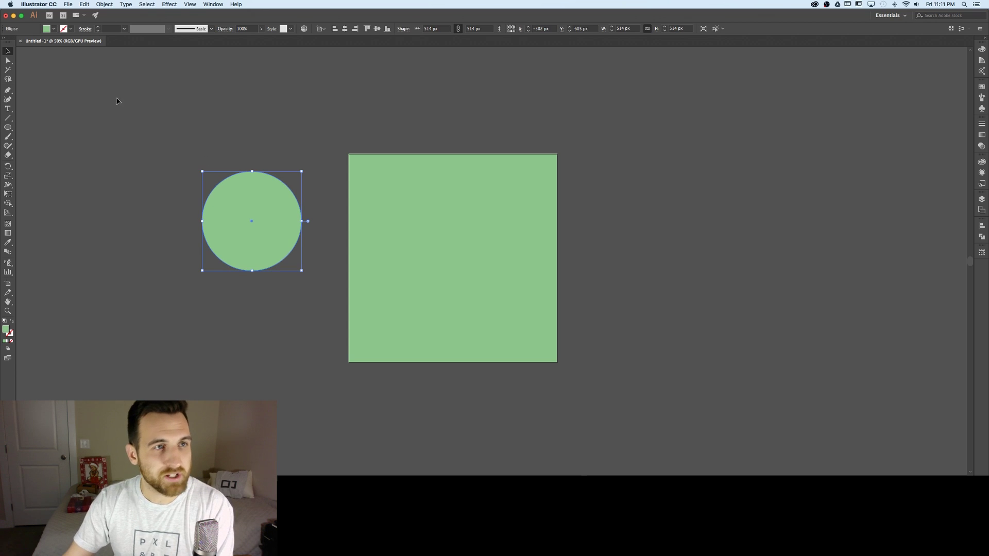
{"action": "left_click", "coordinate": [53, 29]}
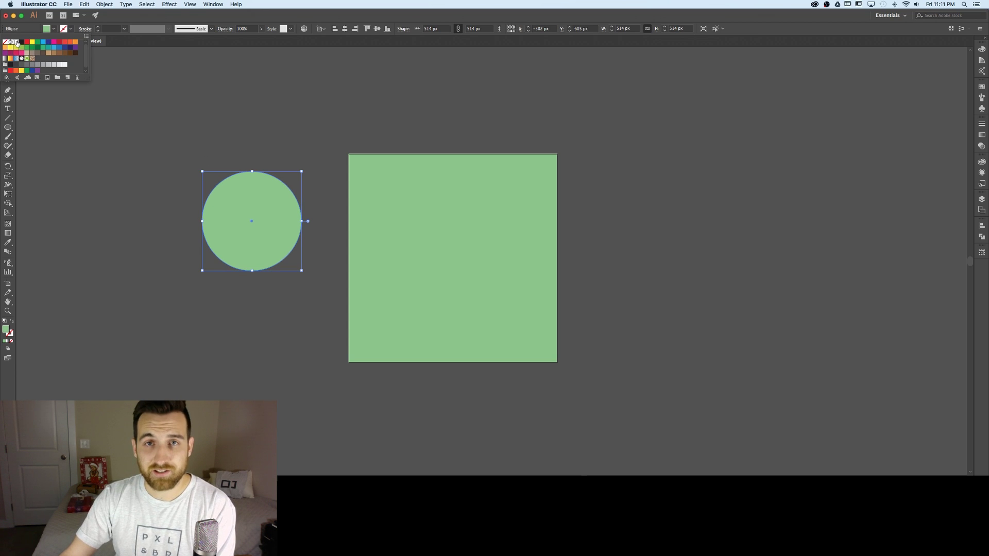
{"action": "left_click", "coordinate": [16, 42]}
{"action": "left_click", "coordinate": [288, 72]}
Nudge the white circle up and right, then bring up the Color Picker for its fill
{"action": "left_click", "coordinate": [289, 117]}
{"action": "left_click_drag", "start_coordinate": [270, 254], "coordinate": [282, 241]}
{"action": "left_click", "coordinate": [335, 135]}
{"action": "left_click", "coordinate": [287, 176]}
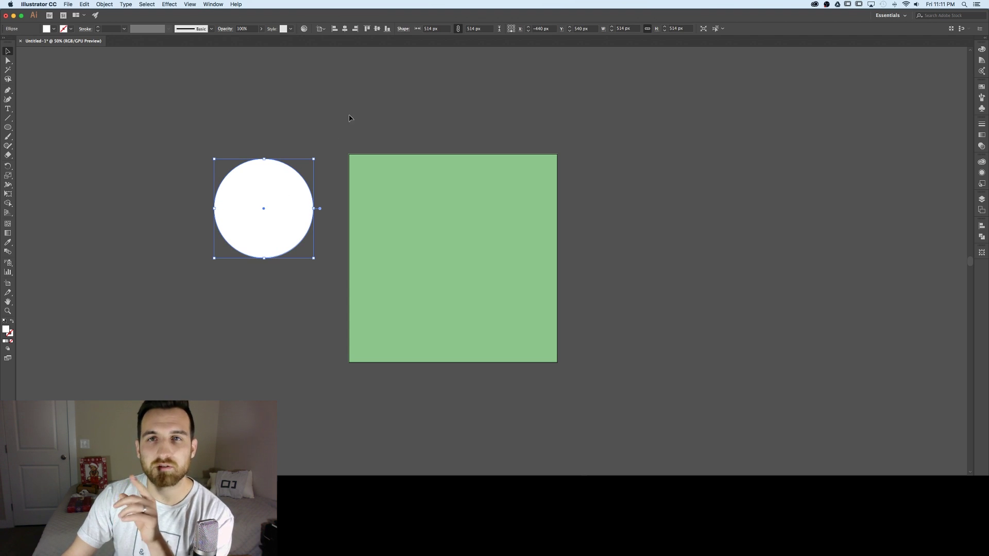
{"action": "left_click", "coordinate": [982, 48]}
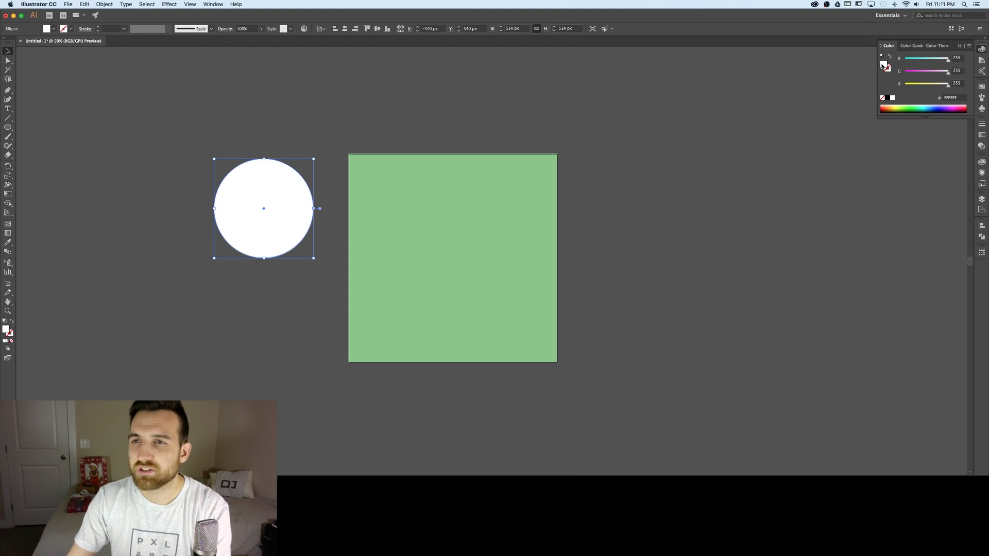
{"action": "double_click", "coordinate": [883, 65]}
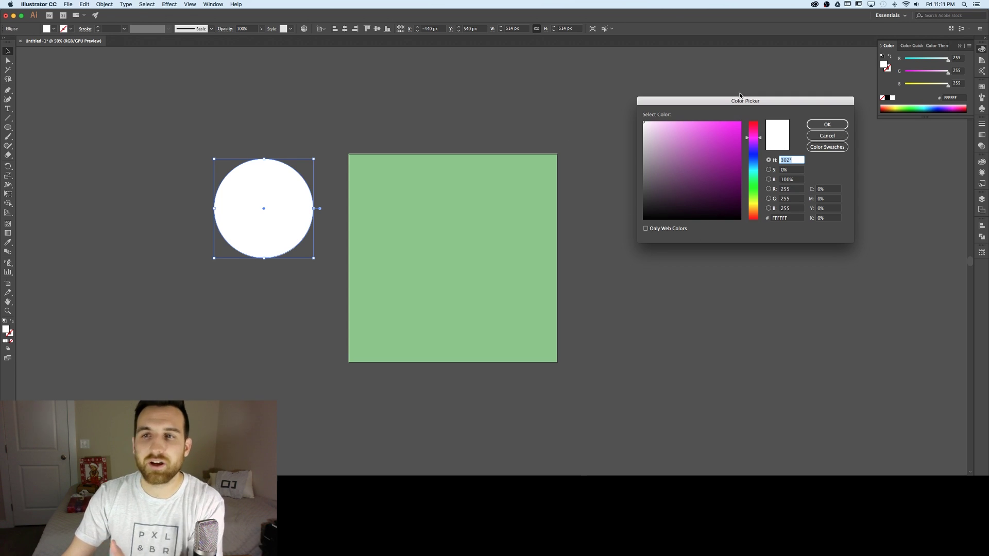
Make the circle's fill off-white FFFAFA: red hue, 2% saturation, 100% brightness
{"action": "left_click_drag", "start_coordinate": [685, 101], "coordinate": [645, 71]}
{"action": "left_click", "coordinate": [647, 136]}
{"action": "type", "text": "142"}
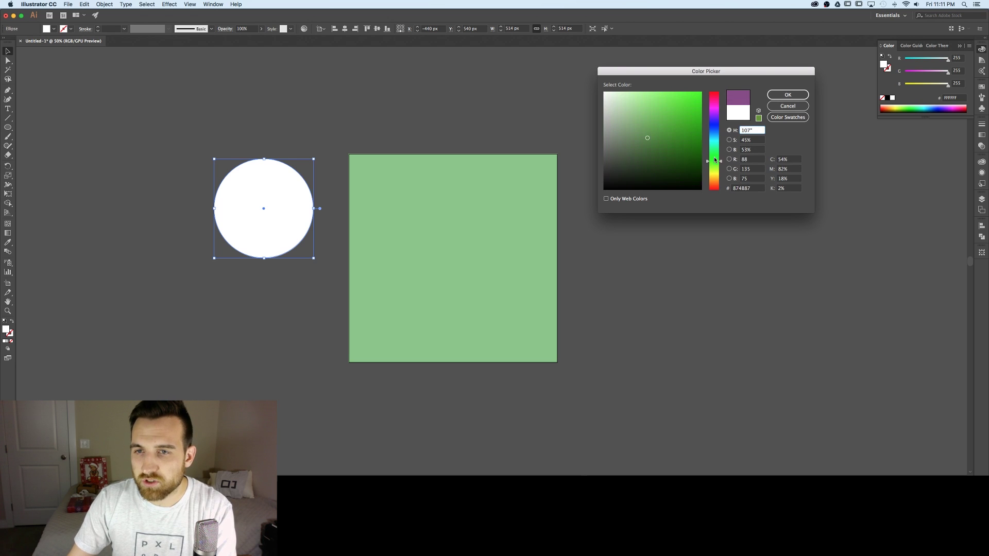
{"action": "left_click_drag", "start_coordinate": [633, 127], "coordinate": [602, 94]}
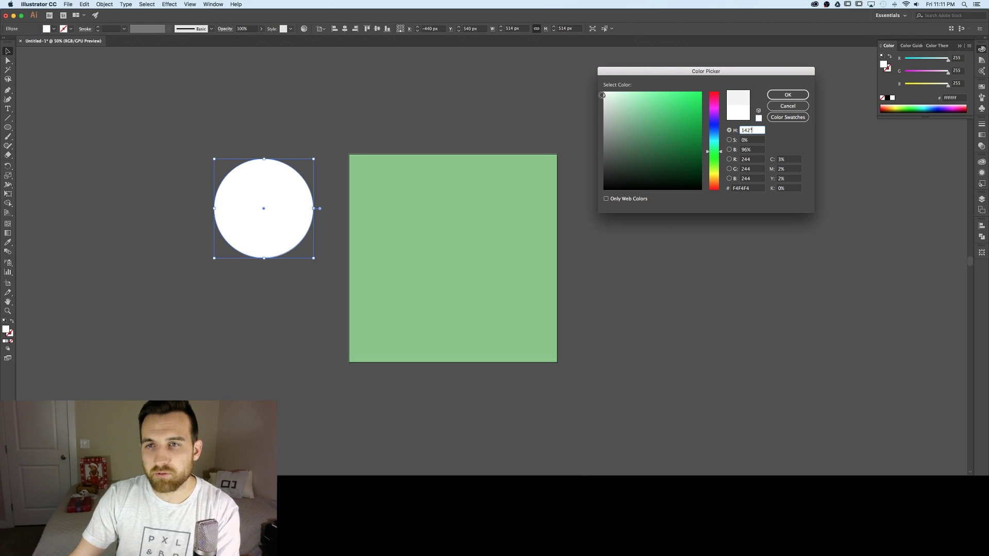
{"action": "left_click", "coordinate": [602, 96]}
{"action": "left_click", "coordinate": [602, 95]}
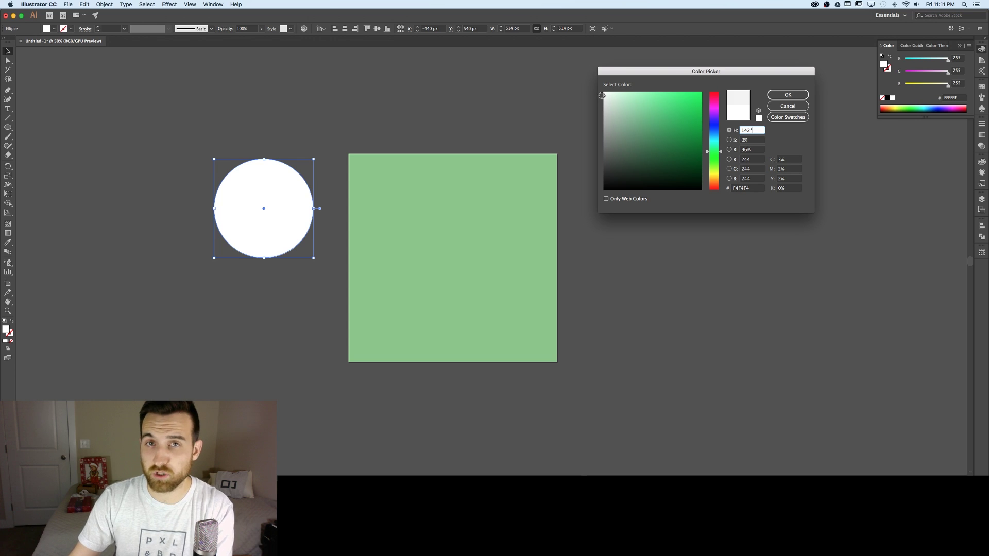
{"action": "left_click_drag", "start_coordinate": [604, 95], "coordinate": [608, 92]}
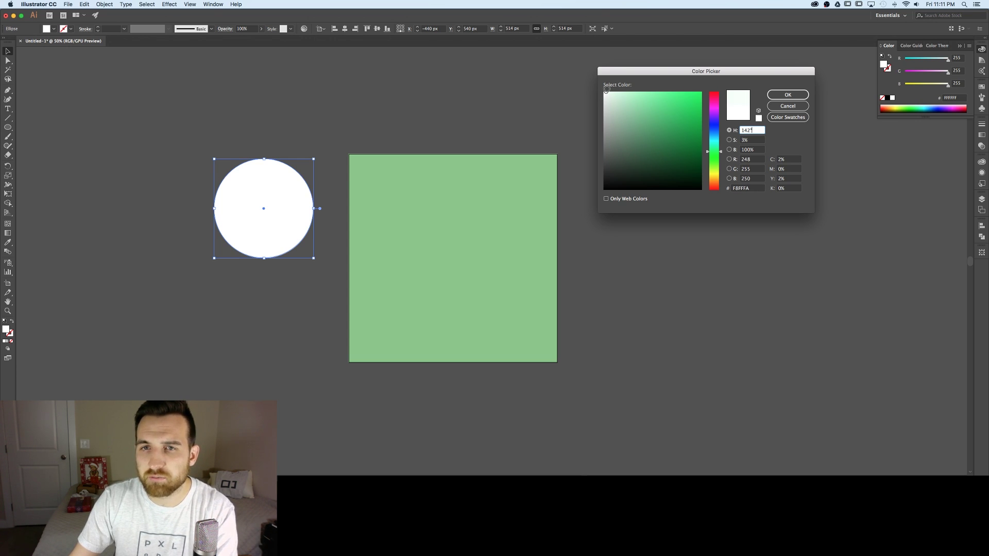
{"action": "left_click_drag", "start_coordinate": [607, 90], "coordinate": [606, 90]}
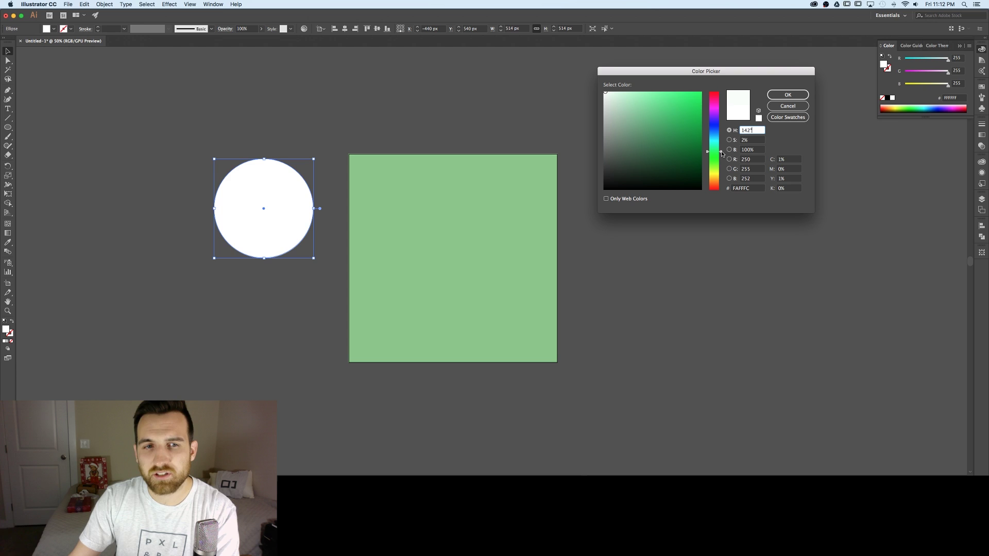
{"action": "left_click_drag", "start_coordinate": [721, 152], "coordinate": [716, 85]}
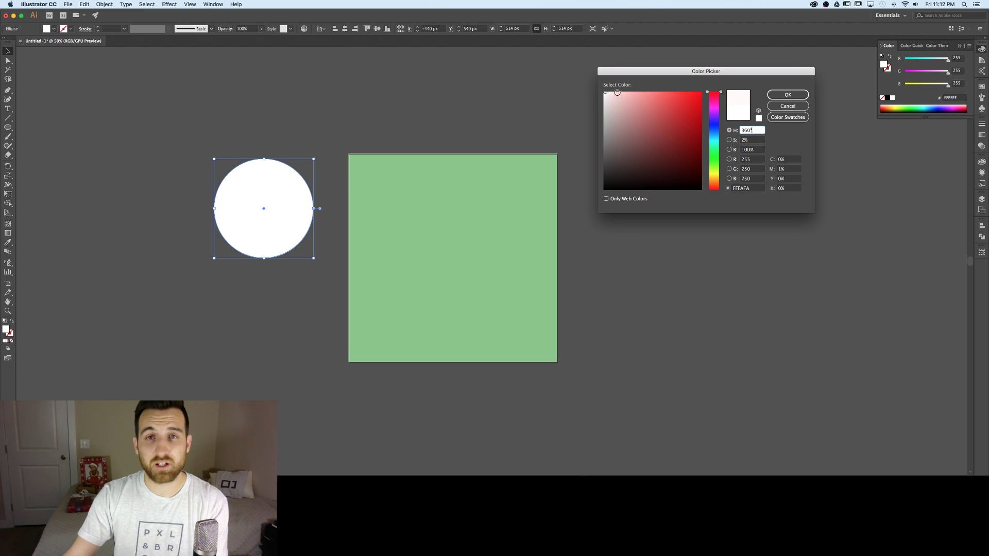
{"action": "left_click", "coordinate": [787, 95]}
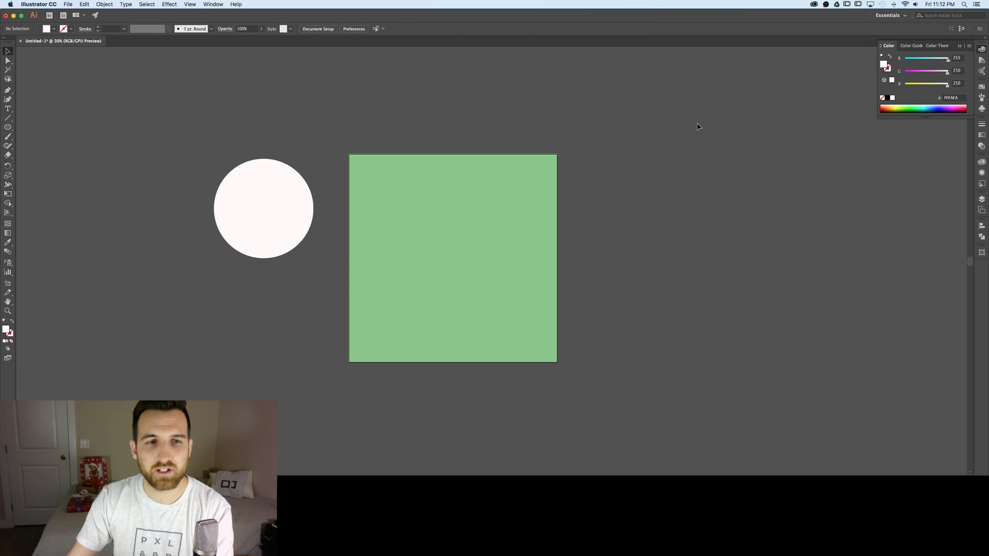
Draw a pure white comparison rectangle beside the off-white circle
{"action": "left_click_drag", "start_coordinate": [285, 195], "coordinate": [300, 193]}
{"action": "key", "text": "super+shift+a"}
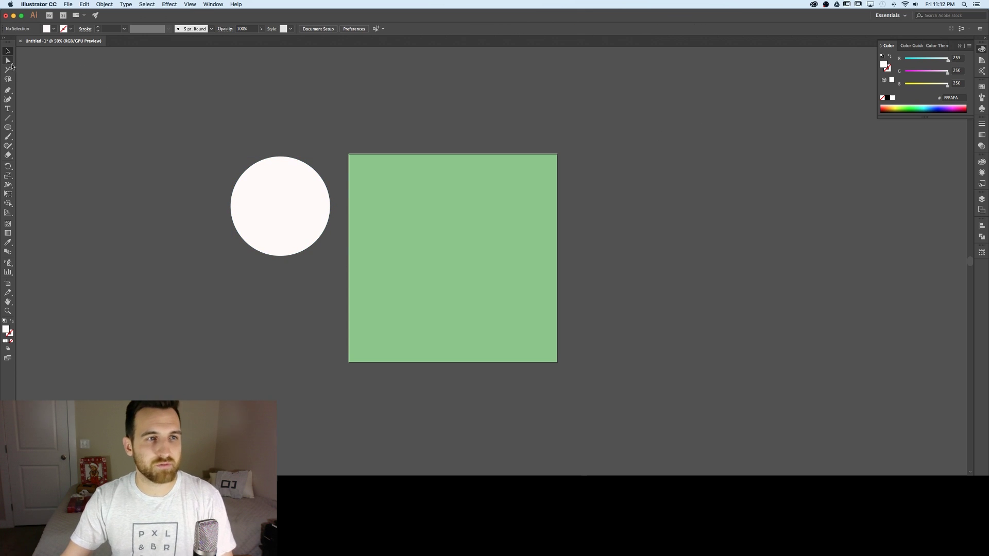
{"action": "key", "text": "m"}
{"action": "left_click_drag", "start_coordinate": [147, 274], "coordinate": [243, 185]}
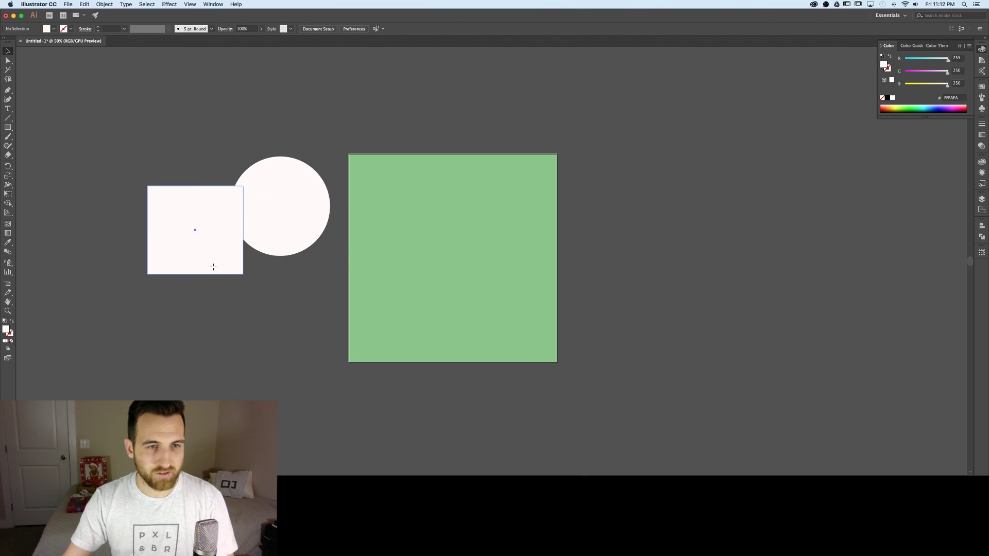
{"action": "left_click", "coordinate": [49, 32]}
{"action": "left_click", "coordinate": [16, 44]}
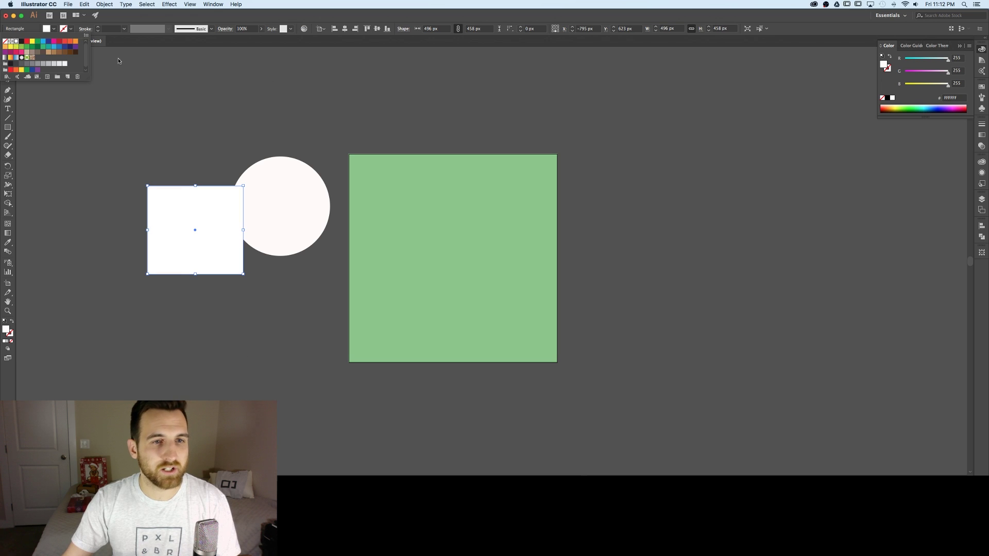
{"action": "key", "text": "super+shift+a"}
Rearrange the circle and white square side by side to compare their colours
{"action": "left_click_drag", "start_coordinate": [282, 247], "coordinate": [265, 263]}
{"action": "key", "text": "super+shift+a"}
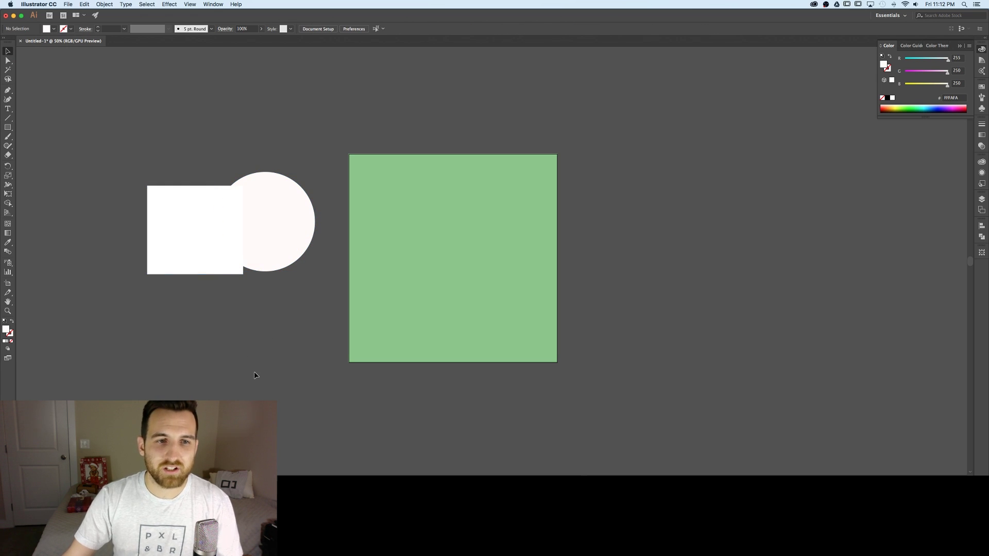
{"action": "left_click_drag", "start_coordinate": [216, 260], "coordinate": [222, 250]}
{"action": "key", "text": "super+shift+a"}
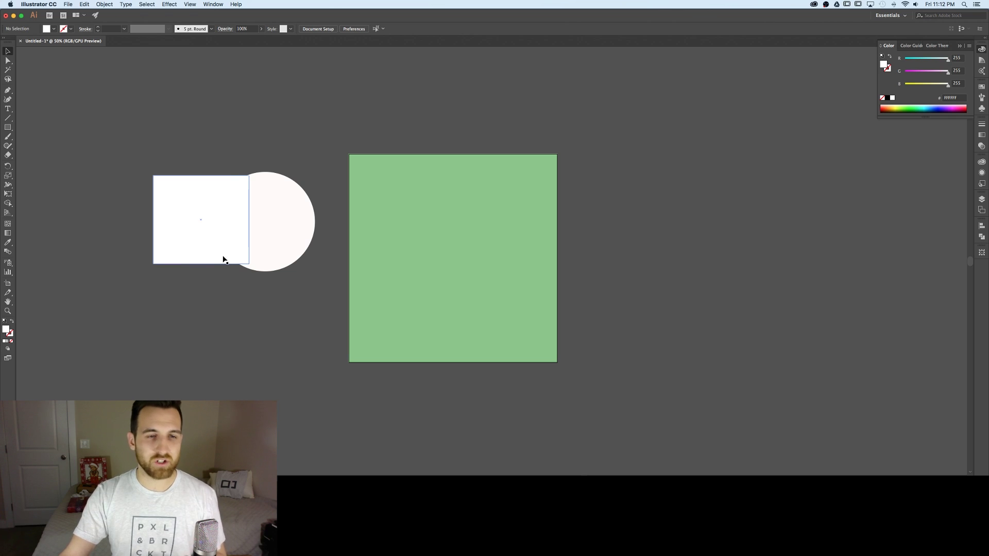
{"action": "left_click", "coordinate": [284, 237]}
{"action": "key", "text": "super+shift+a"}
{"action": "left_click", "coordinate": [203, 255]}
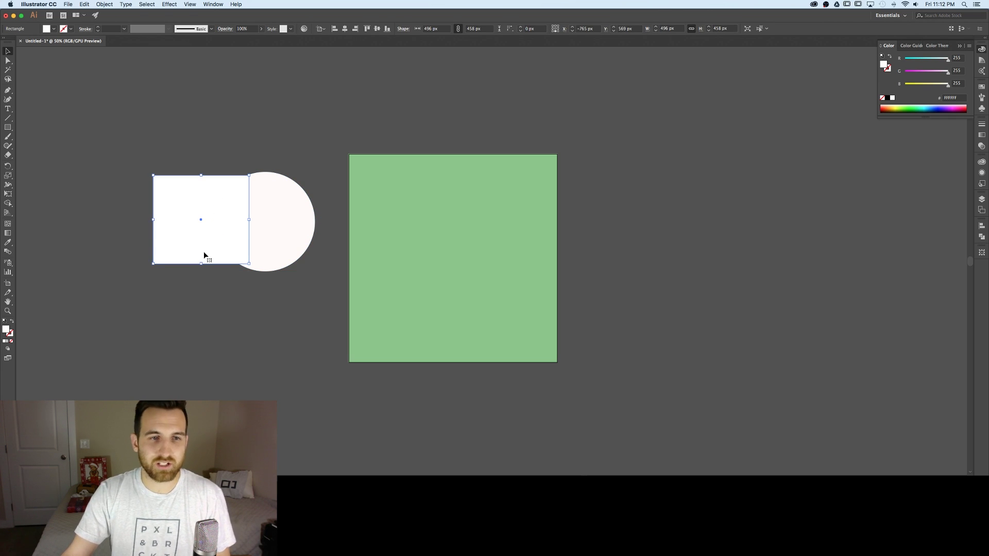
{"action": "left_click", "coordinate": [276, 252]}
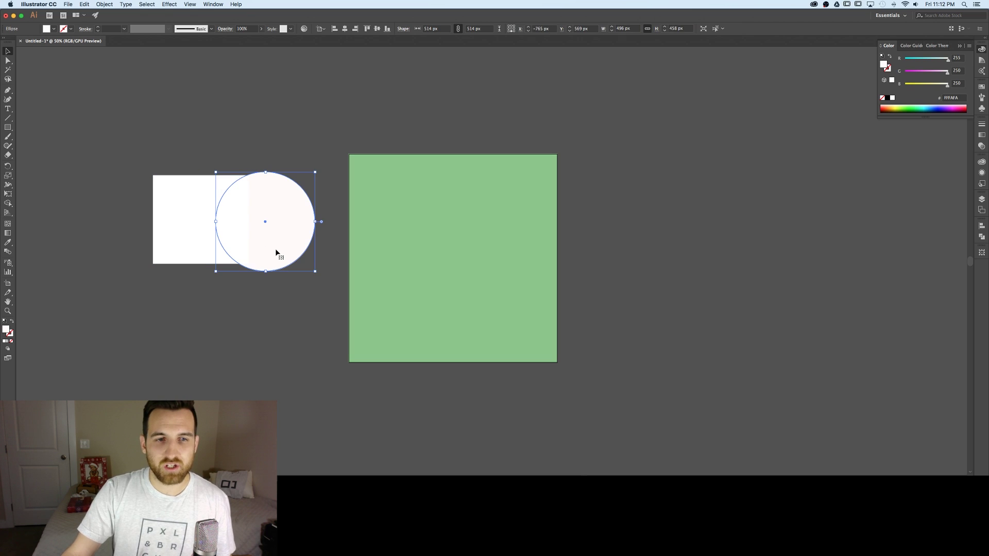
{"action": "mouse_move", "coordinate": [276, 260]}
{"action": "left_mouse_down"}
{"action": "mouse_move", "coordinate": [283, 256]}
{"action": "mouse_move", "coordinate": [272, 255]}
{"action": "left_mouse_up"}
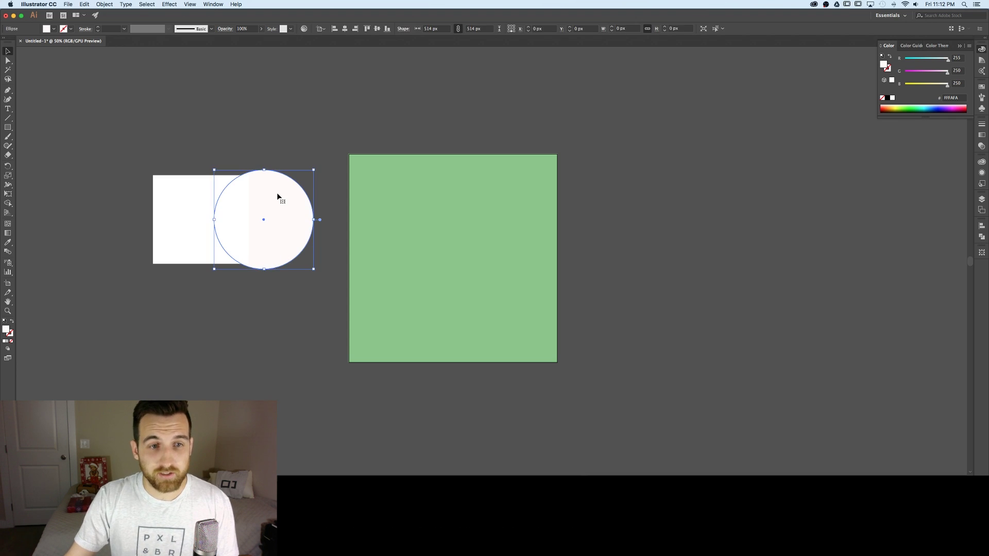
{"action": "left_click", "coordinate": [283, 151]}
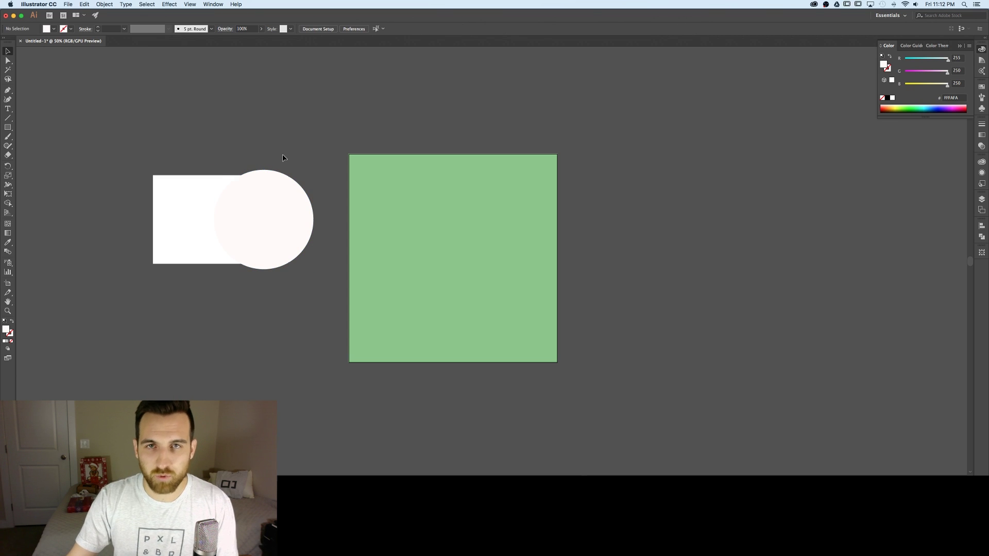
Delete the white comparison square and reposition the circle beside the artboard
{"action": "left_click", "coordinate": [191, 217]}
{"action": "key", "text": "Delete"}
{"action": "scroll", "coordinate": [247, 216], "scroll_direction": "right", "scroll_amount": 2}
{"action": "left_click_drag", "start_coordinate": [261, 226], "coordinate": [266, 260]}
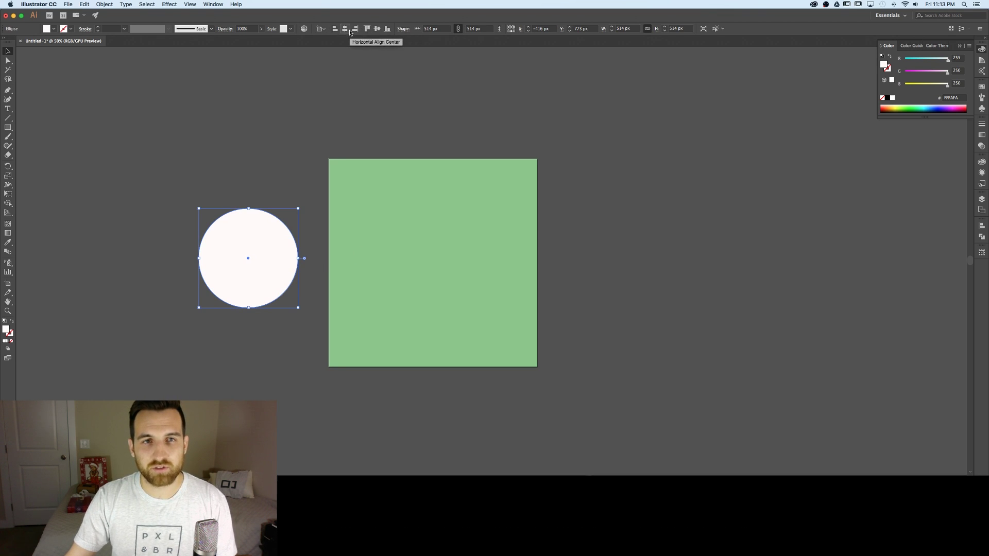
Bring up the Align panel, browsing the panel list along the way
{"action": "left_click", "coordinate": [982, 225]}
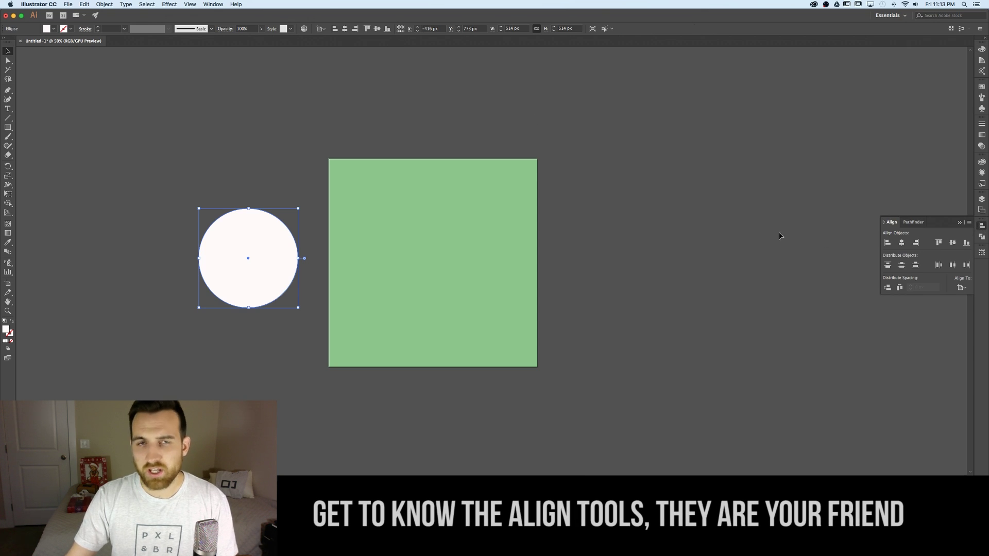
{"action": "left_click", "coordinate": [211, 5]}
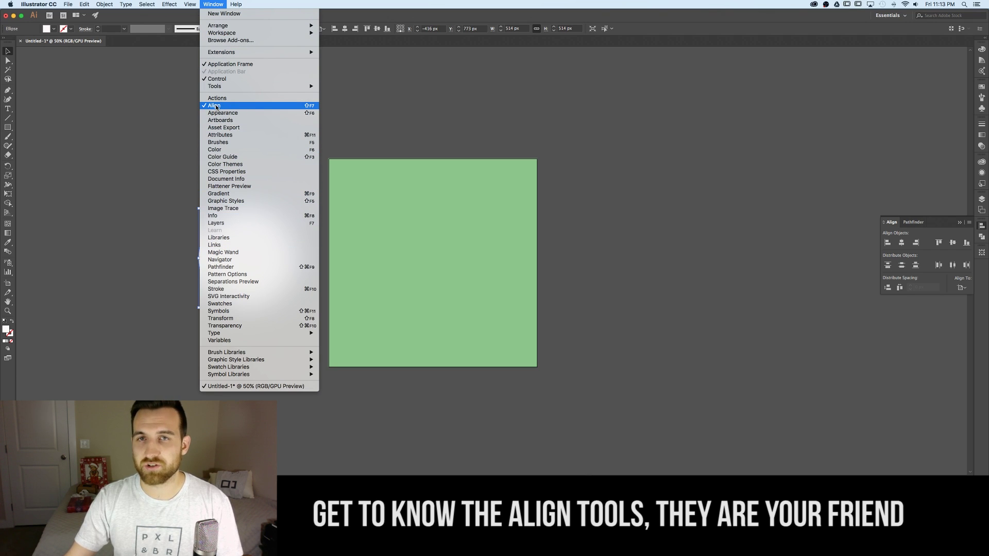
{"action": "left_click", "coordinate": [486, 106]}
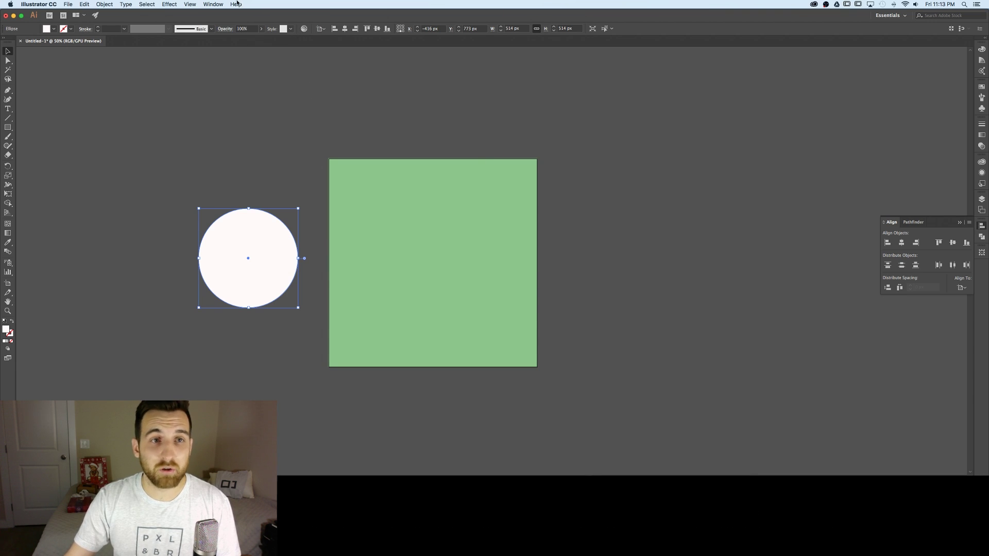
{"action": "left_click", "coordinate": [215, 5]}
{"action": "mouse_move", "coordinate": [223, 25]}
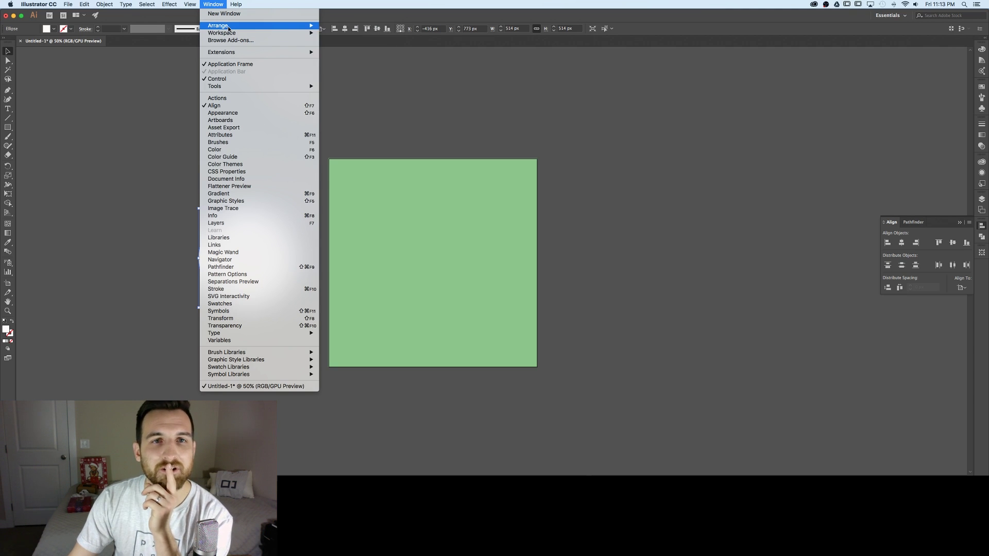
{"action": "key", "text": "Escape"}
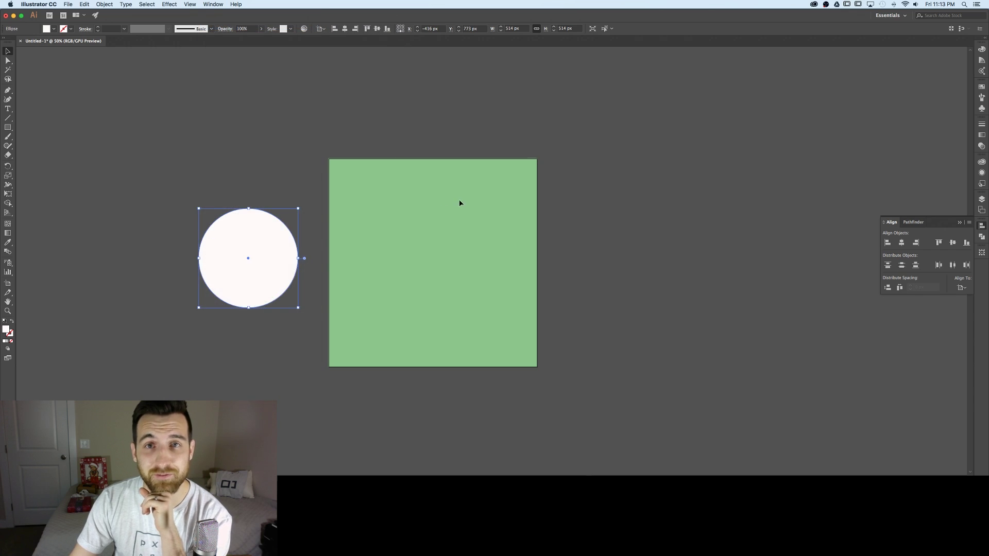
{"action": "key", "text": "super+z"}
Apply Horizontal and Vertical Align Center to the circle, then zoom in on the artboard
{"action": "left_click", "coordinate": [901, 243]}
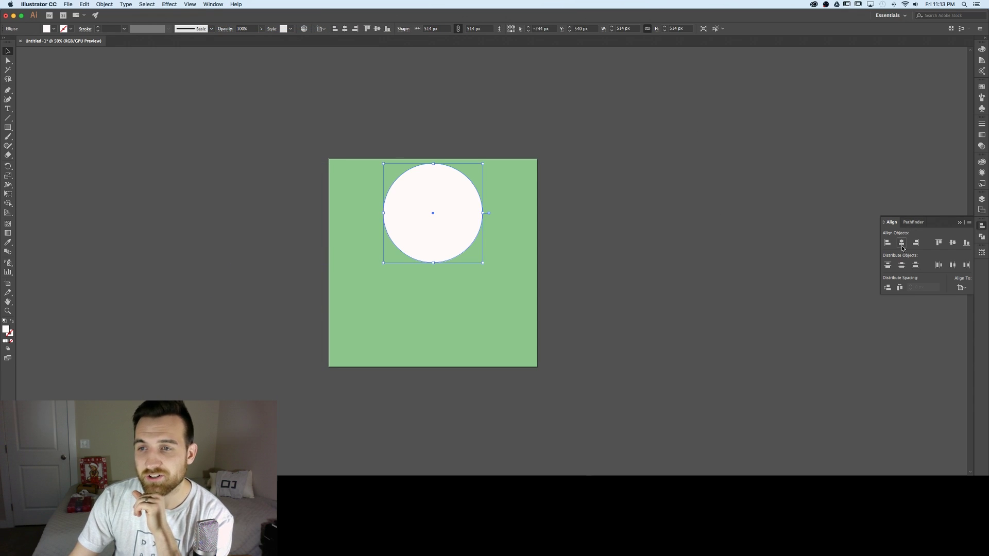
{"action": "left_click", "coordinate": [952, 242]}
{"action": "left_click", "coordinate": [634, 175]}
{"action": "left_click", "coordinate": [432, 269]}
{"action": "left_click", "coordinate": [555, 257]}
{"action": "key", "text": "super+equal"}
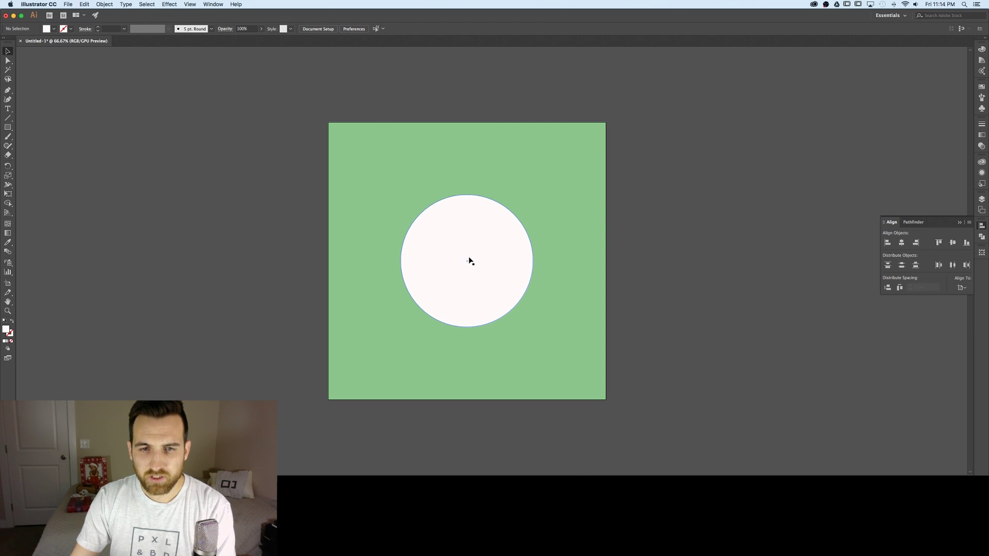
Draw a small square and move it so its corner overlaps the circle's top edge
{"action": "key", "text": "m"}
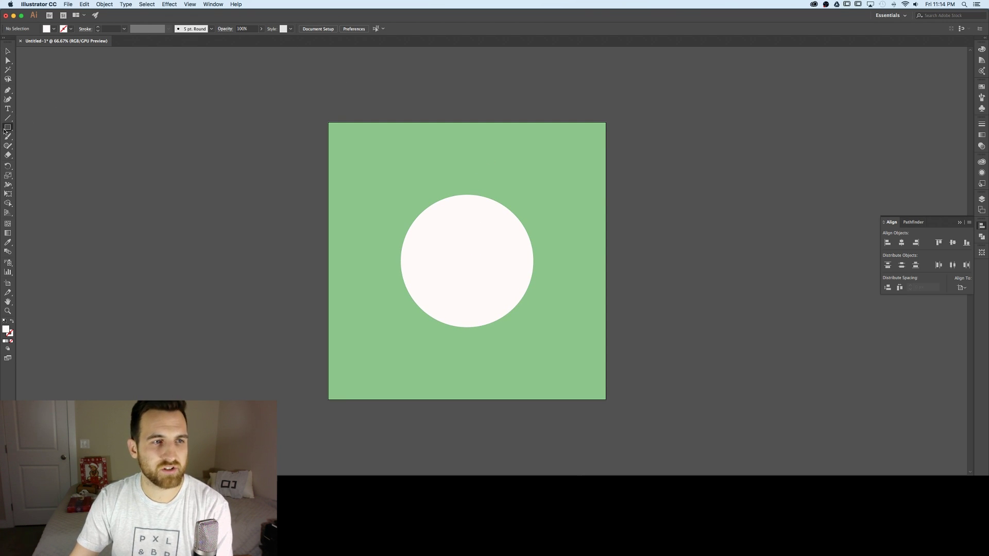
{"action": "left_click_drag", "start_coordinate": [272, 136], "coordinate": [325, 189]}
{"action": "key", "text": "v"}
{"action": "left_click", "coordinate": [282, 258]}
{"action": "left_click_drag", "start_coordinate": [306, 156], "coordinate": [445, 164]}
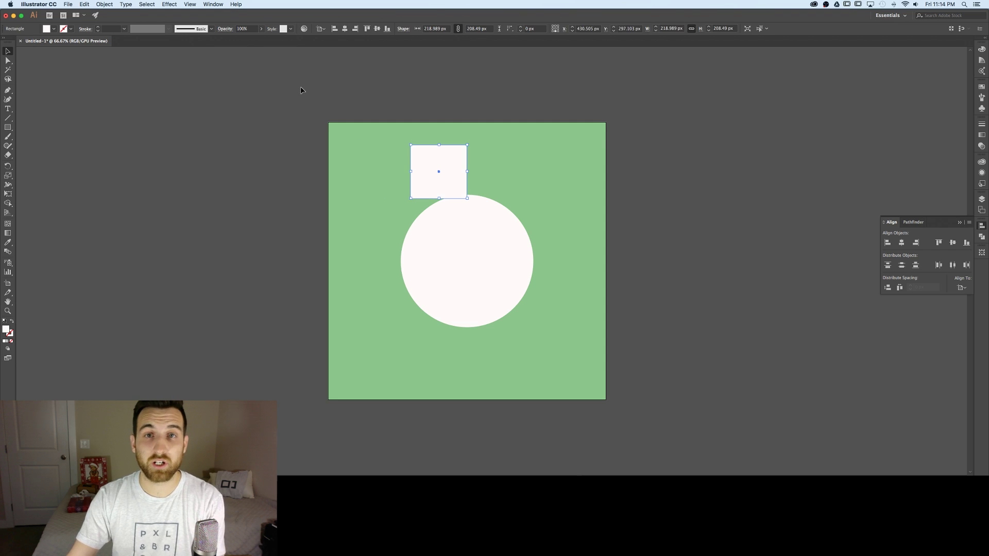
{"action": "left_click", "coordinate": [301, 90]}
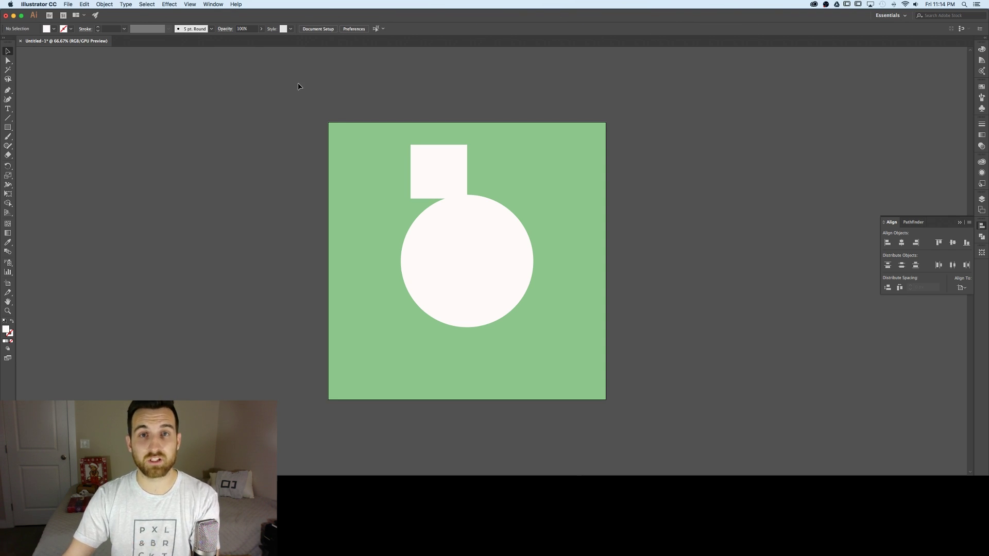
{"action": "left_click", "coordinate": [190, 4]}
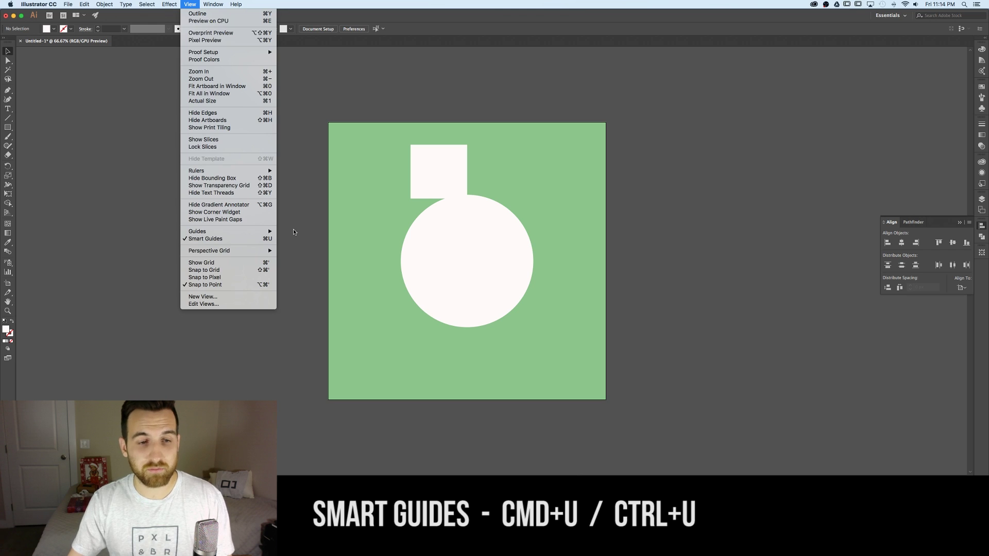
Delete the small square and draw a 129 × 294 px rectangle overlapping the circle's top
{"action": "left_click", "coordinate": [324, 232]}
{"action": "left_click", "coordinate": [397, 194]}
{"action": "key", "text": "Delete"}
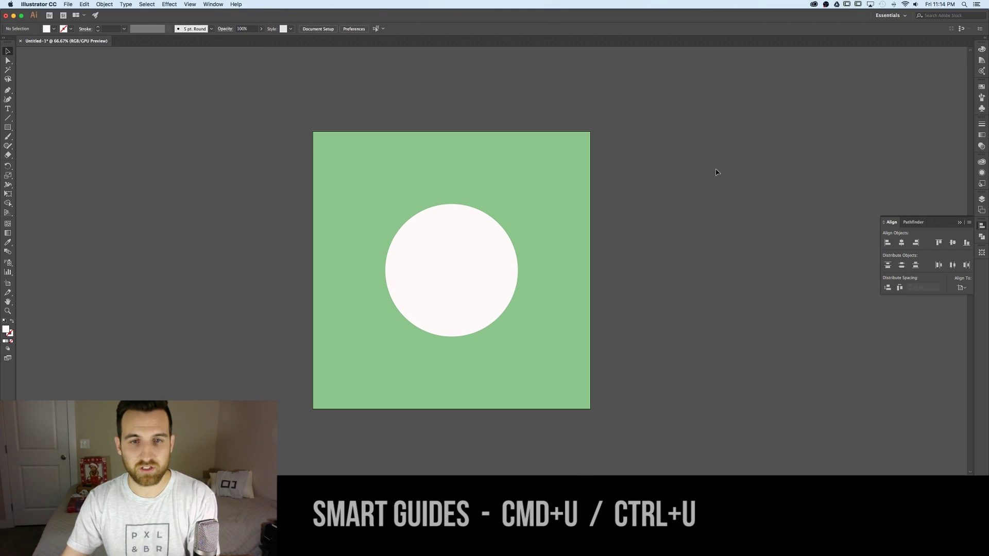
{"action": "left_click", "coordinate": [8, 128]}
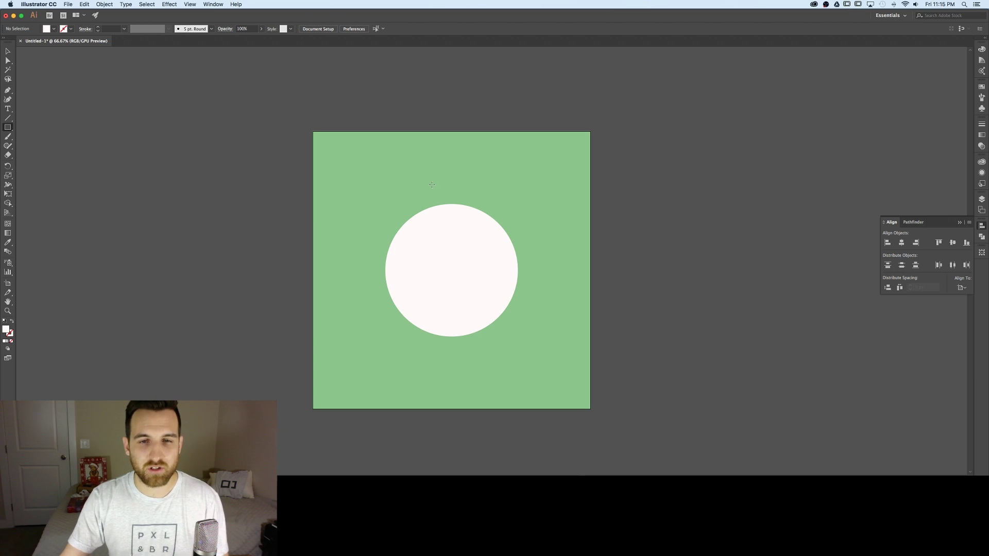
{"action": "left_click_drag", "start_coordinate": [431, 188], "coordinate": [464, 263]}
{"action": "key", "text": "v"}
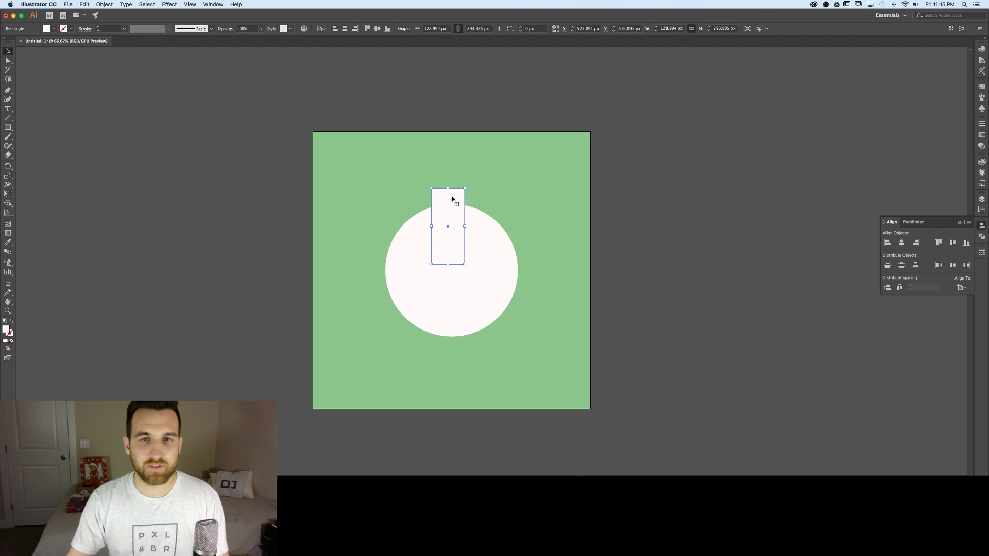
{"action": "left_click_drag", "start_coordinate": [455, 200], "coordinate": [459, 164]}
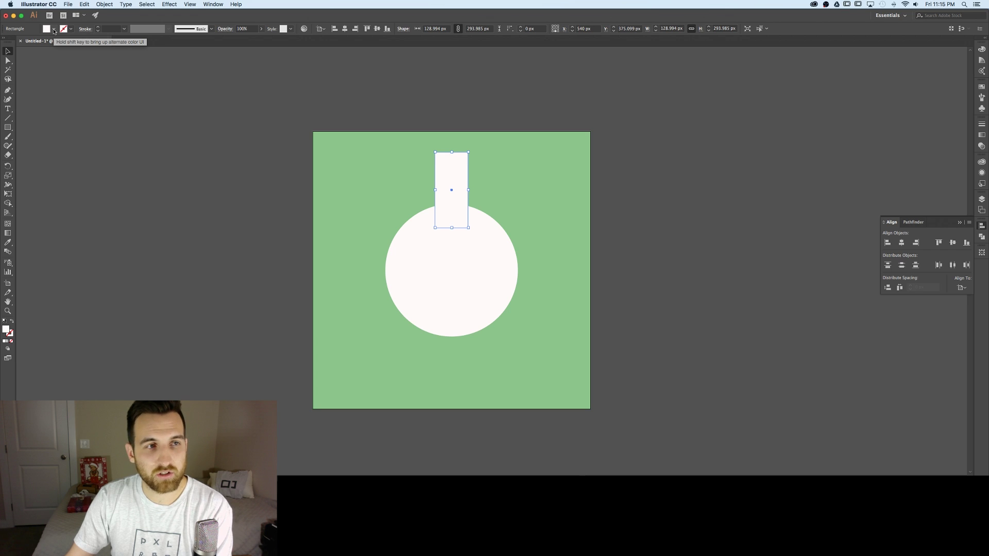
{"action": "left_click_drag", "start_coordinate": [457, 171], "coordinate": [457, 177]}
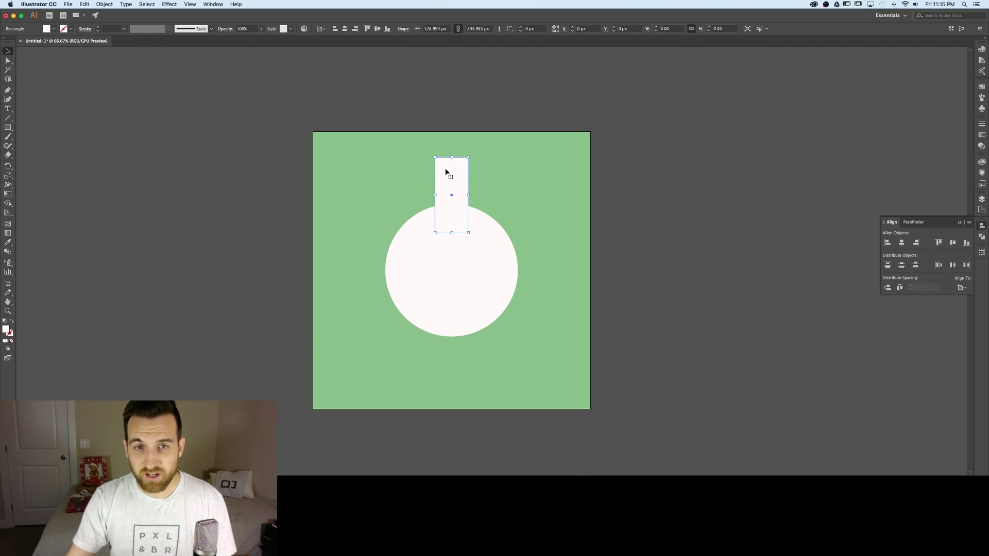
{"action": "key", "text": "i"}
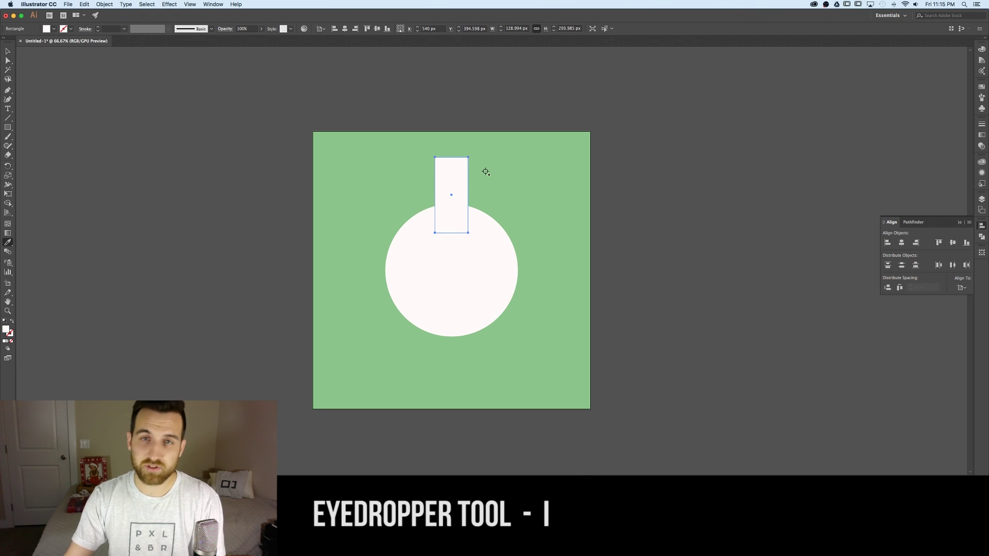
Fill the tall rectangle with a muted brick red, RGB 188, 70, 70, via the Color Picker
{"action": "left_click", "coordinate": [542, 161]}
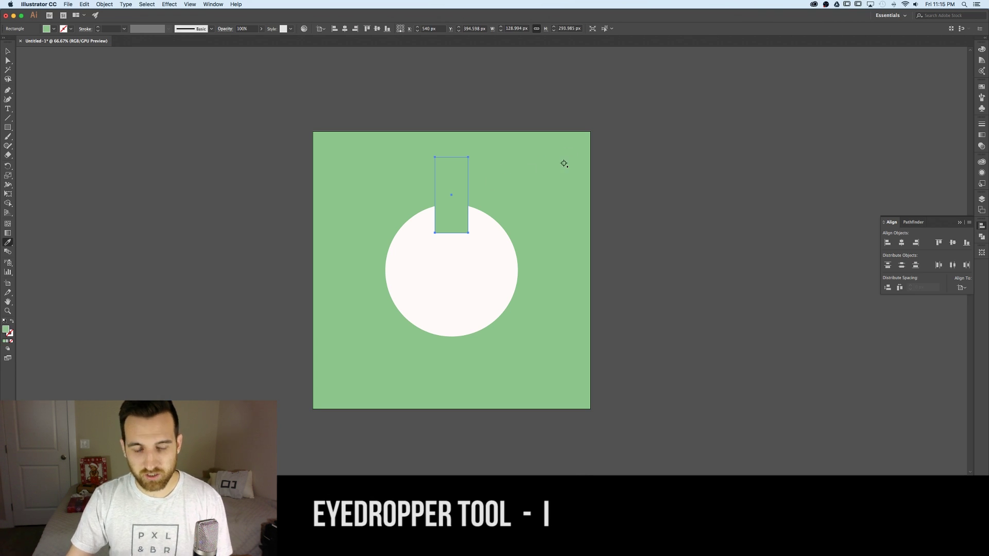
{"action": "key", "text": "v"}
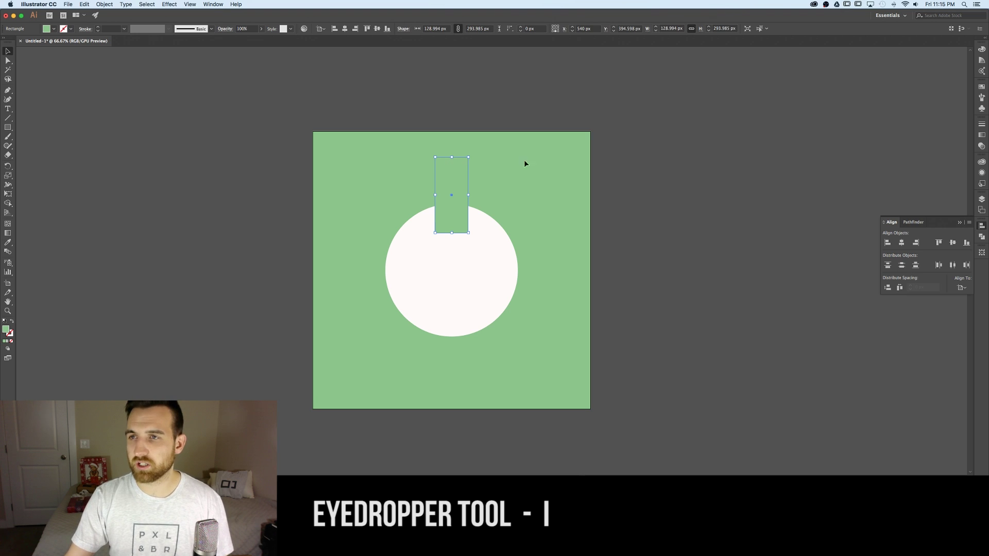
{"action": "left_click", "coordinate": [981, 49]}
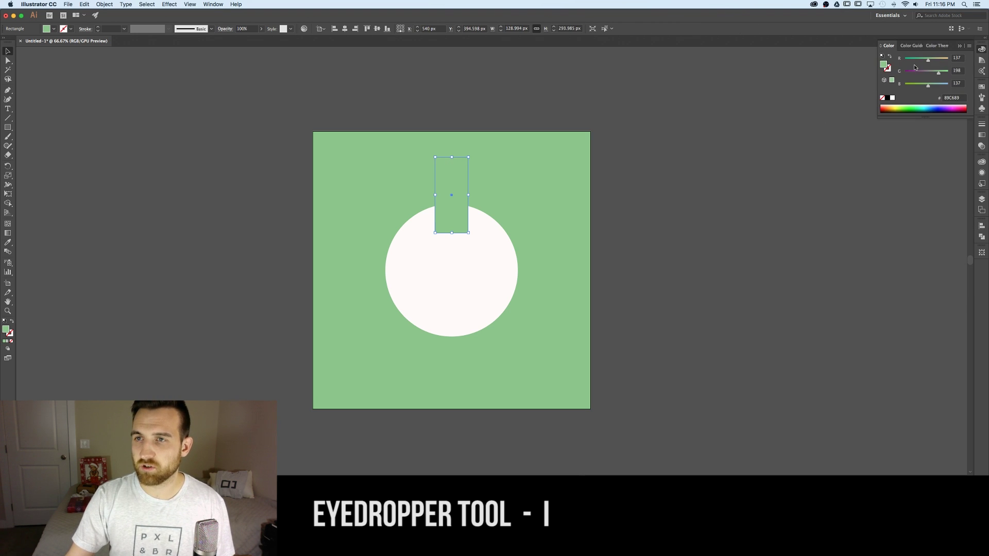
{"action": "double_click", "coordinate": [883, 65]}
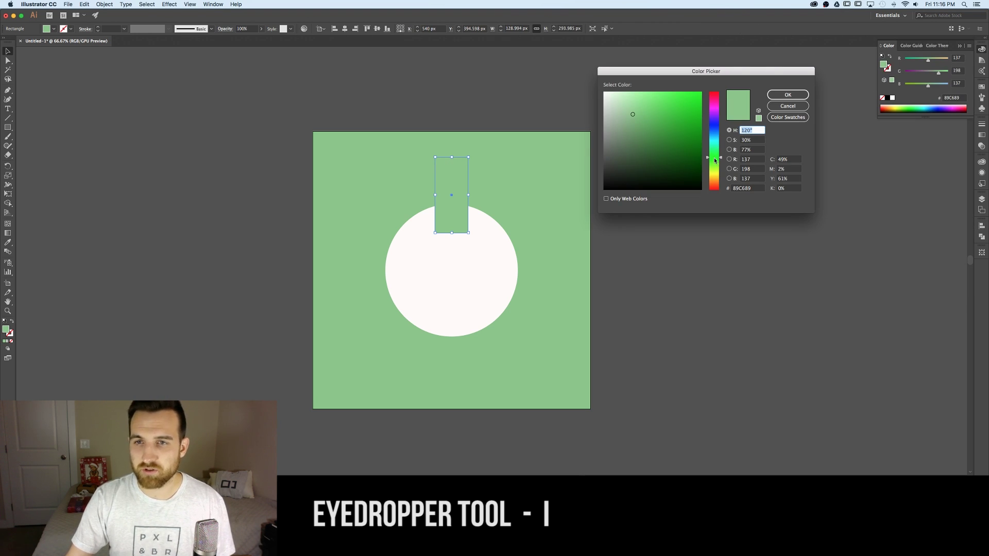
{"action": "left_click_drag", "start_coordinate": [714, 157], "coordinate": [710, 86]}
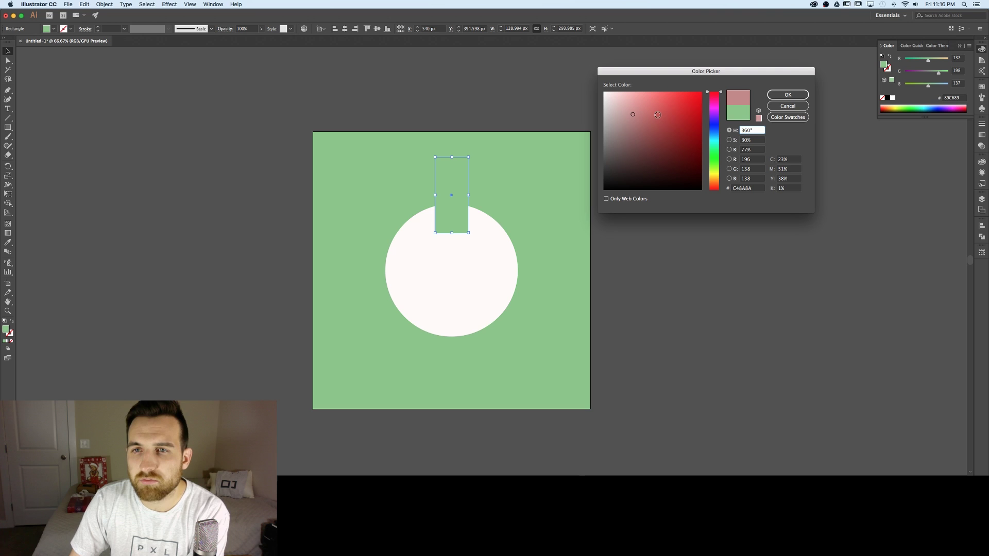
{"action": "left_click", "coordinate": [657, 115]}
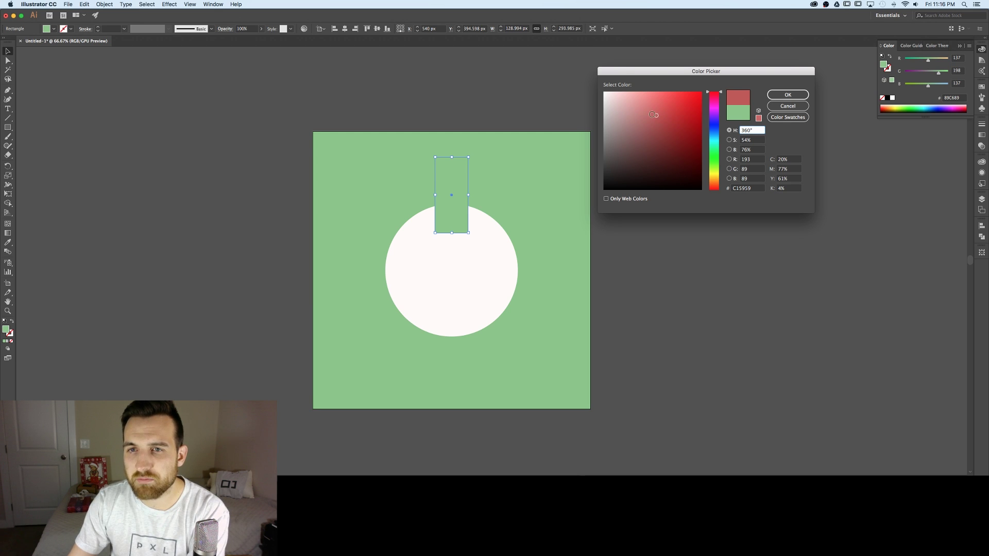
{"action": "left_click", "coordinate": [664, 115]}
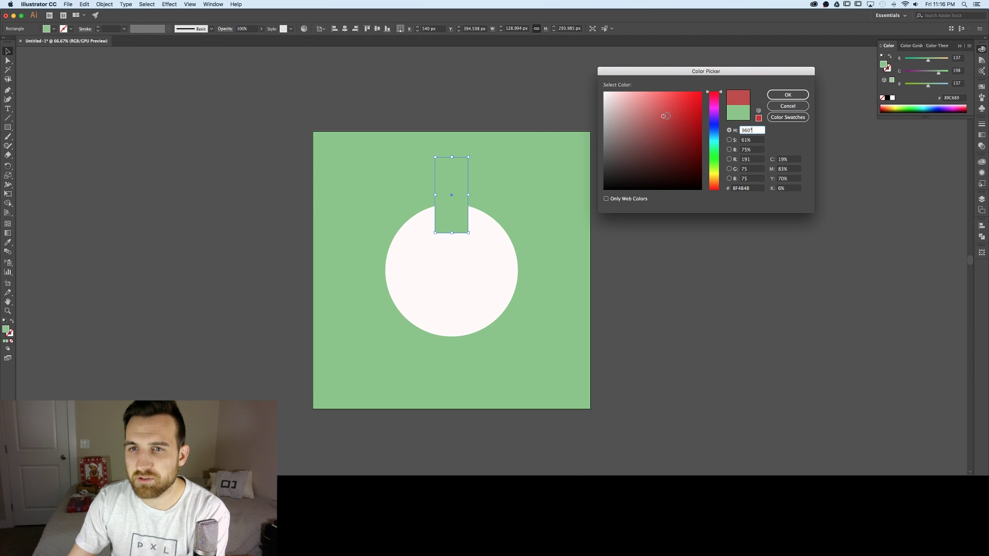
{"action": "left_click_drag", "start_coordinate": [667, 116], "coordinate": [665, 118]}
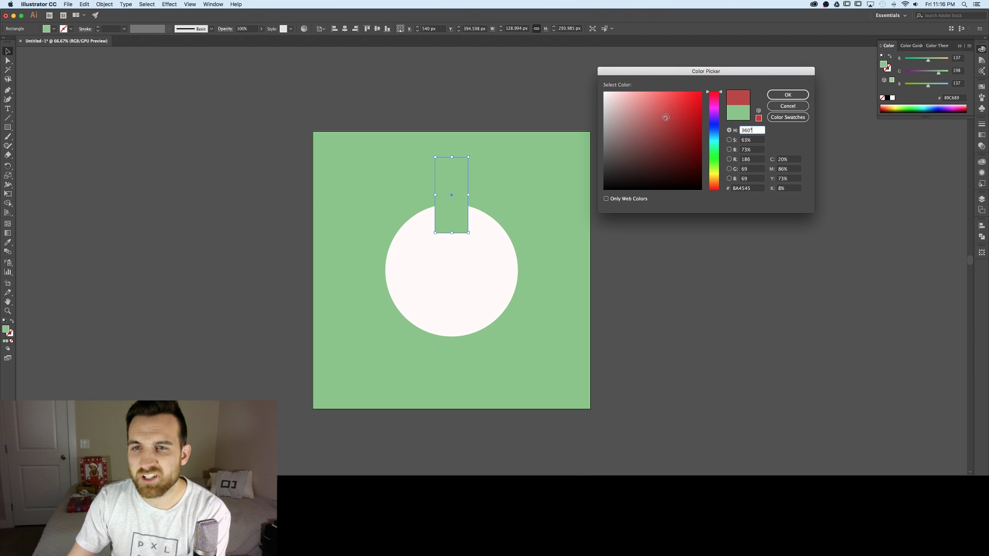
{"action": "key", "text": "Return"}
{"action": "left_click", "coordinate": [667, 201]}
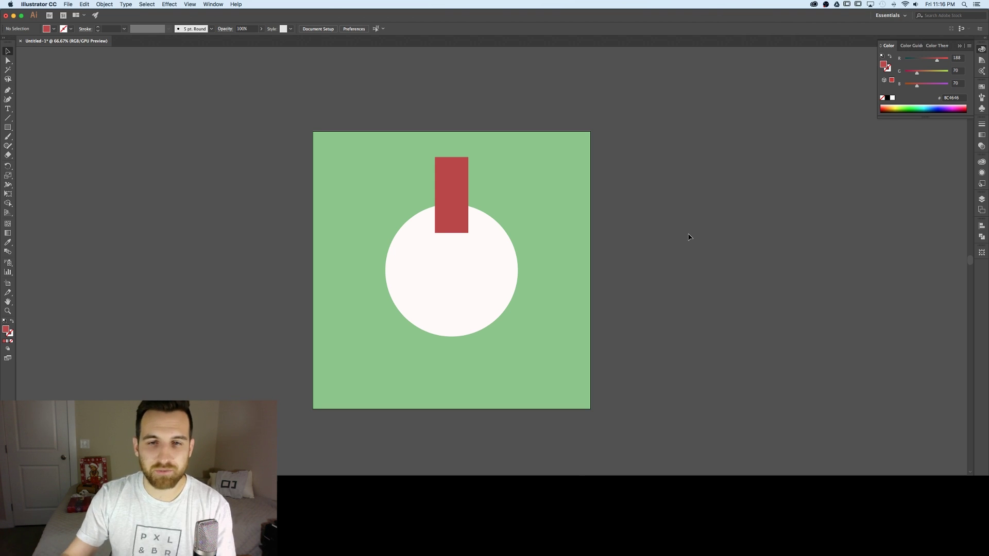
Stretch the red rectangle's bottom edge down to the circle's centre
{"action": "left_click", "coordinate": [453, 165]}
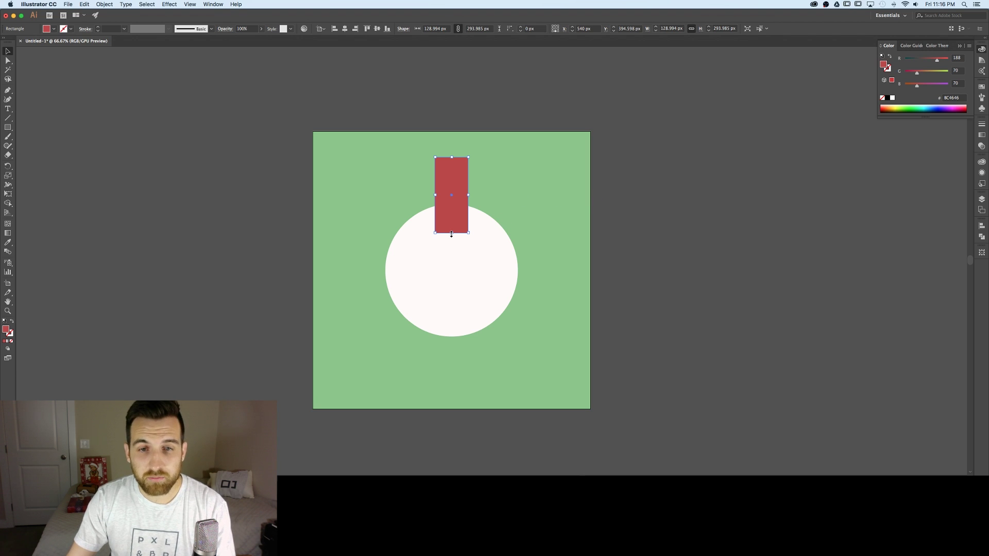
{"action": "left_click_drag", "start_coordinate": [451, 233], "coordinate": [453, 271]}
{"action": "left_click", "coordinate": [529, 245]}
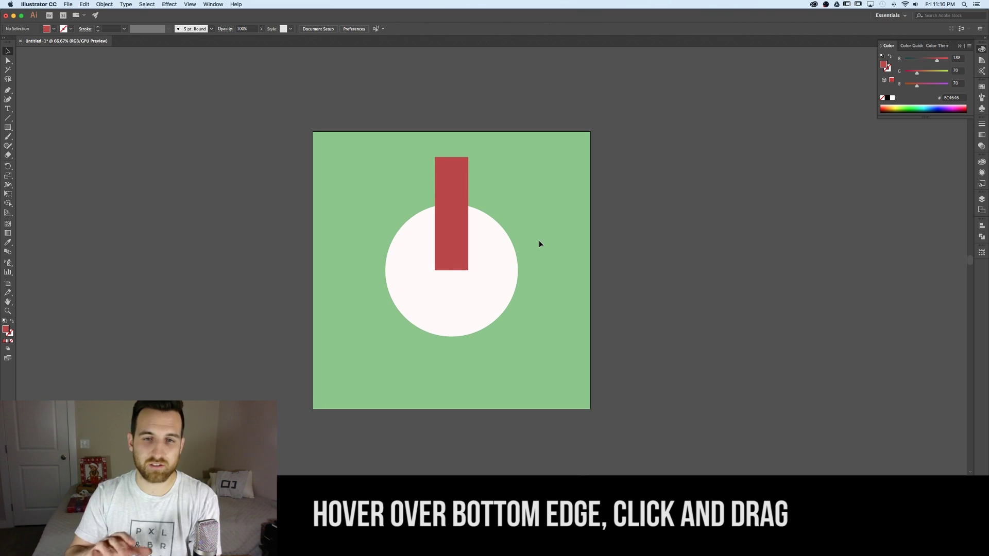
Zoom in, try shortening the rectangle from its top edge, then undo that change
{"action": "key", "text": "super+equal"}
{"action": "key", "text": "super+equal"}
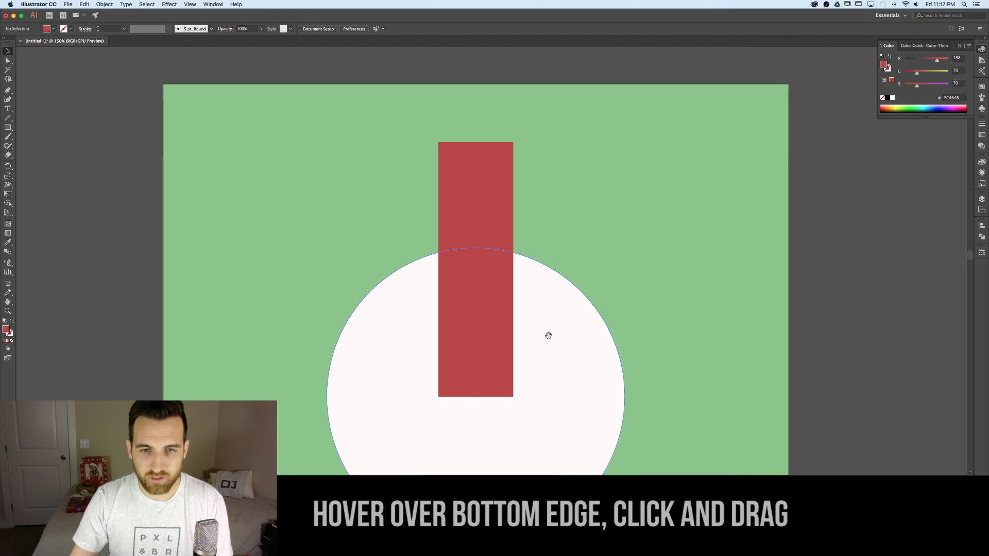
{"action": "scroll", "coordinate": [531, 316], "scroll_direction": "down", "scroll_amount": 5}
{"action": "left_click", "coordinate": [486, 233]}
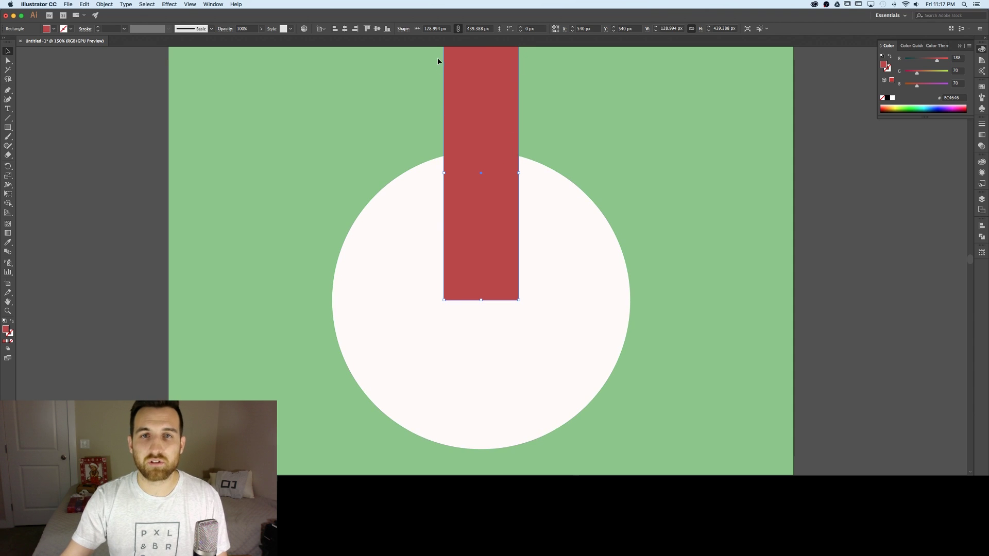
{"action": "scroll", "coordinate": [438, 61], "scroll_direction": "up", "scroll_amount": 3}
{"action": "scroll", "coordinate": [547, 230], "scroll_direction": "left", "scroll_amount": 1}
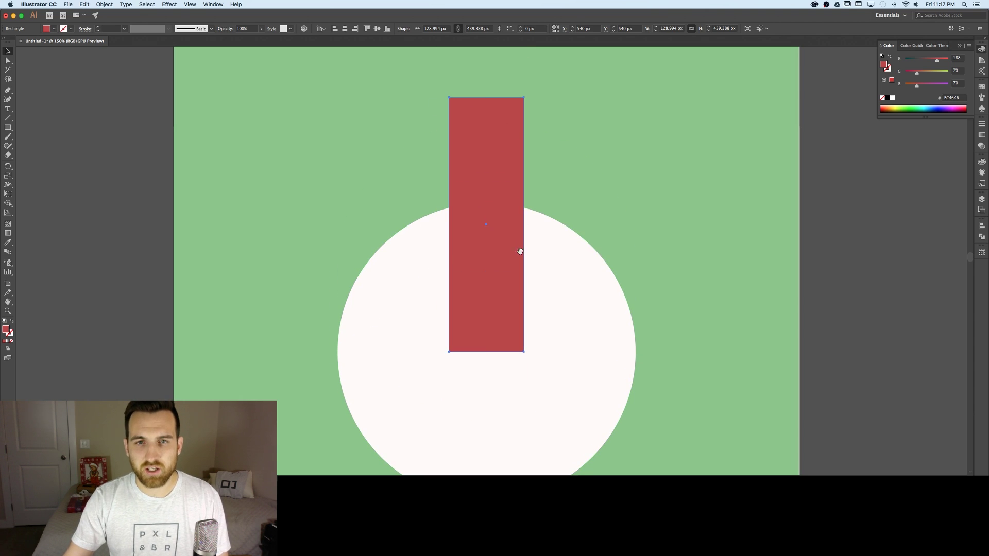
{"action": "left_click_drag", "start_coordinate": [487, 97], "coordinate": [489, 177]}
{"action": "scroll", "coordinate": [554, 329], "scroll_direction": "down", "scroll_amount": 2}
{"action": "left_click_drag", "start_coordinate": [488, 143], "coordinate": [489, 132]}
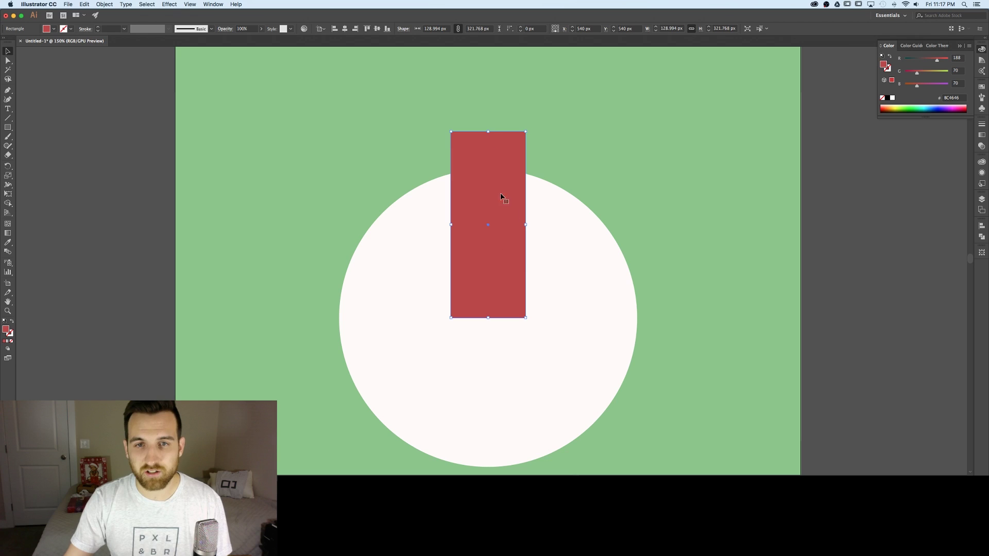
{"action": "key", "text": "super+z"}
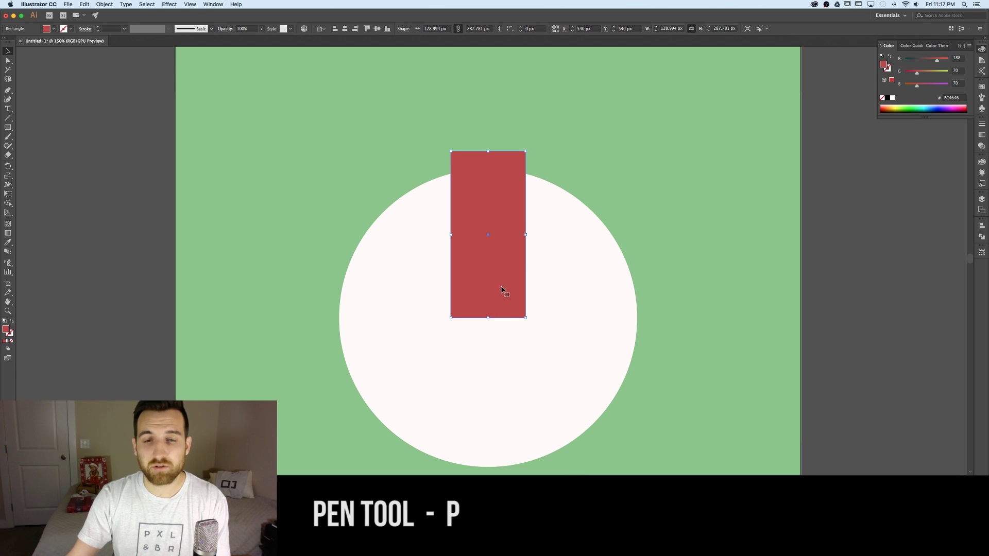
With the Pen tool, add a bottom-midpoint anchor and delete both bottom corners to form a downward triangle
{"action": "key", "text": "p"}
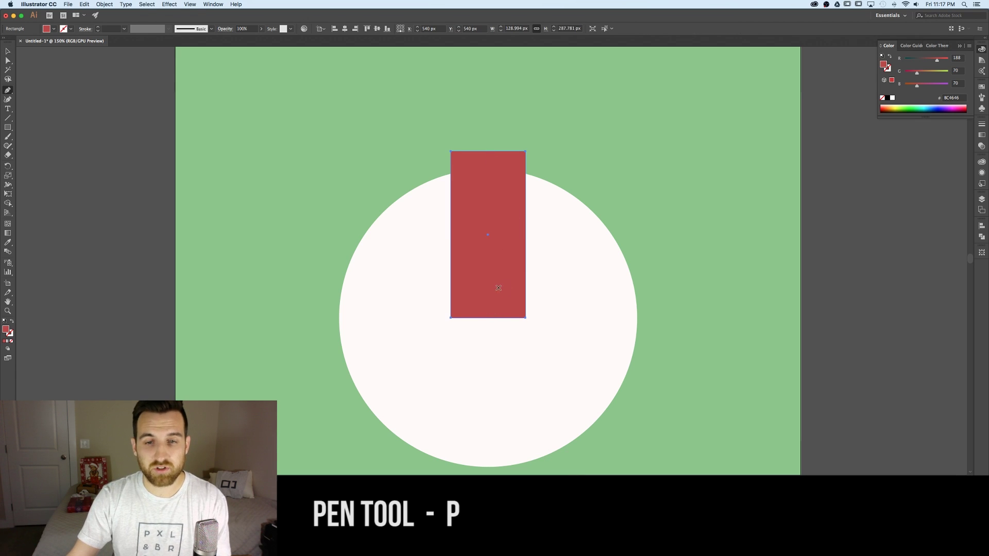
{"action": "left_click", "coordinate": [488, 318]}
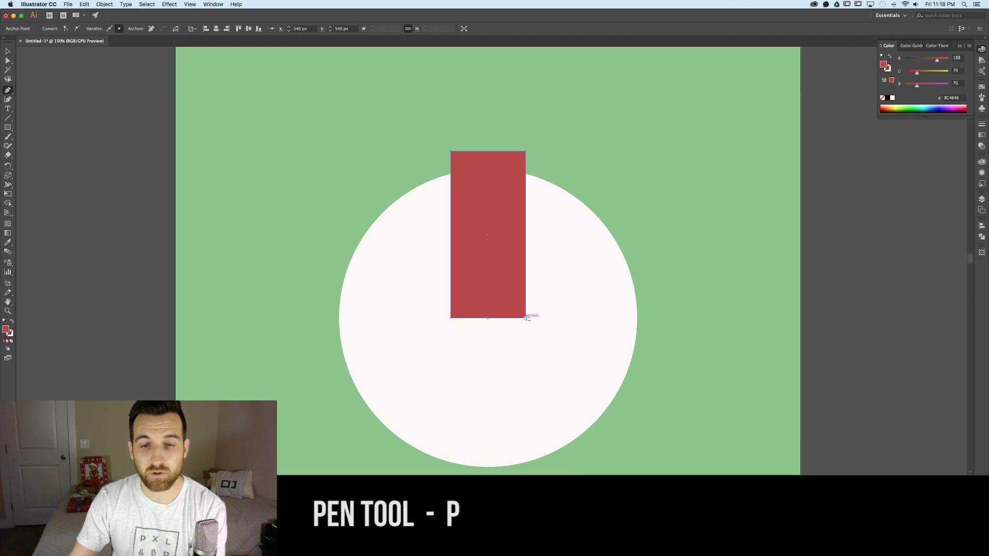
{"action": "left_click", "coordinate": [526, 318]}
{"action": "left_click", "coordinate": [452, 318]}
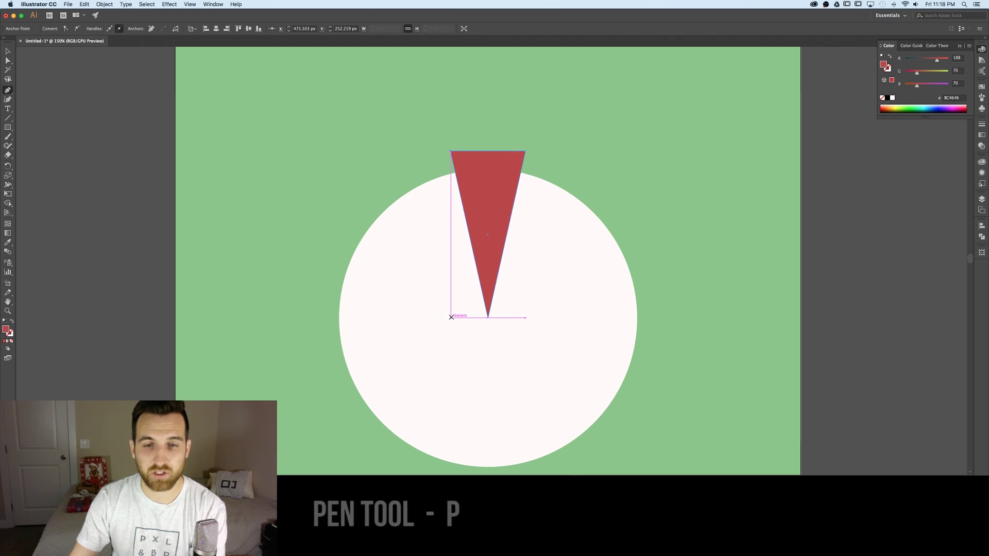
{"action": "key", "text": "v"}
{"action": "left_click", "coordinate": [678, 181]}
{"action": "left_click", "coordinate": [511, 172]}
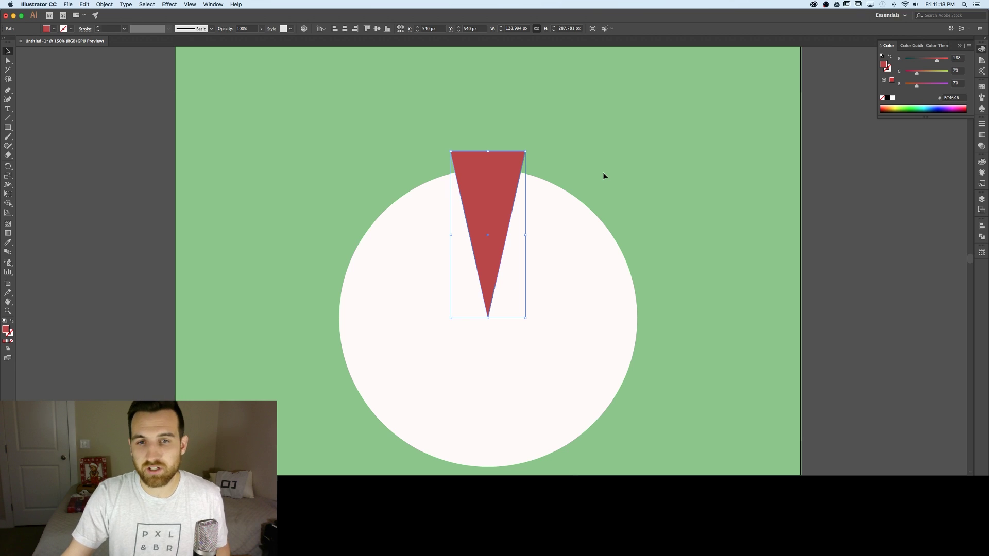
Preview a 10° Twist effect on the red triangle, then back out without applying it
{"action": "left_click", "coordinate": [174, 4]}
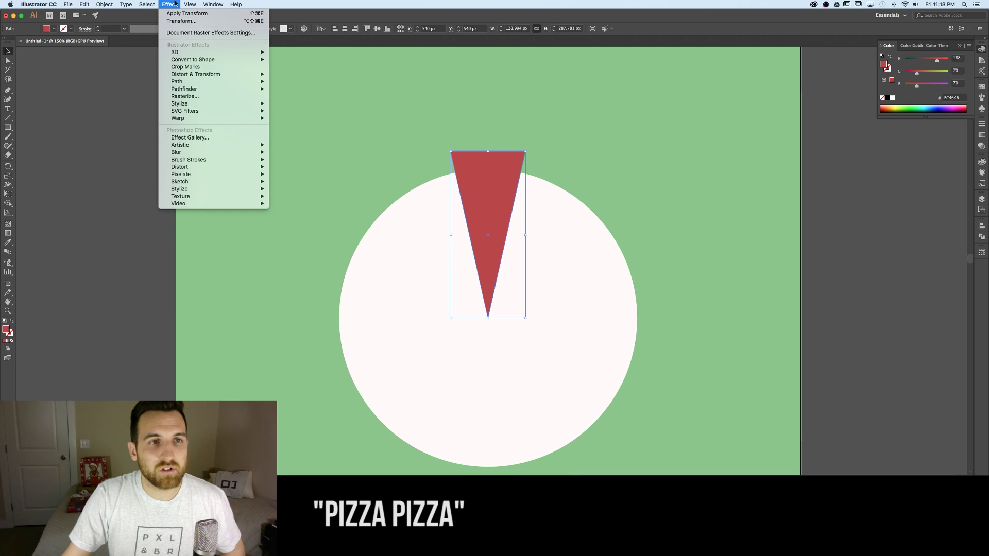
{"action": "mouse_move", "coordinate": [195, 75]}
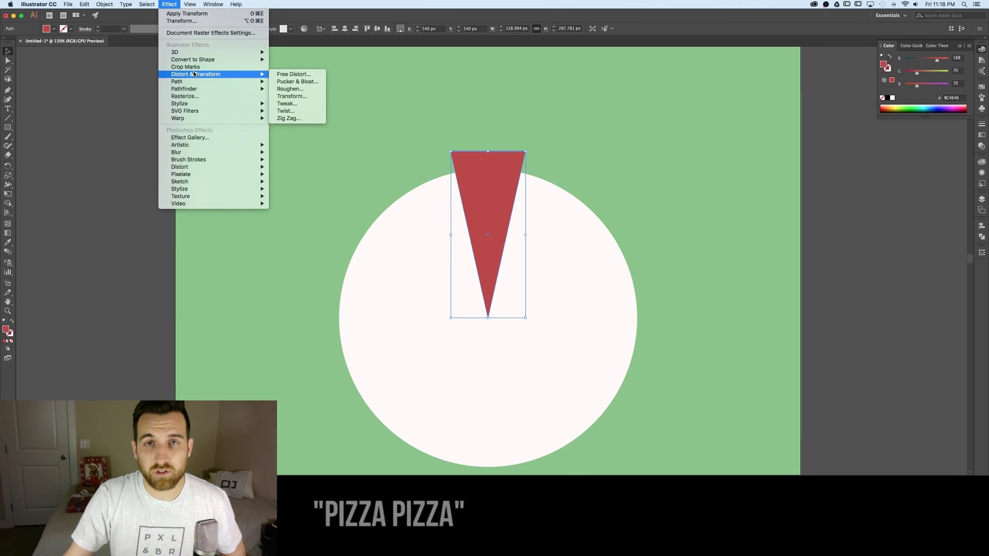
{"action": "left_click", "coordinate": [286, 110]}
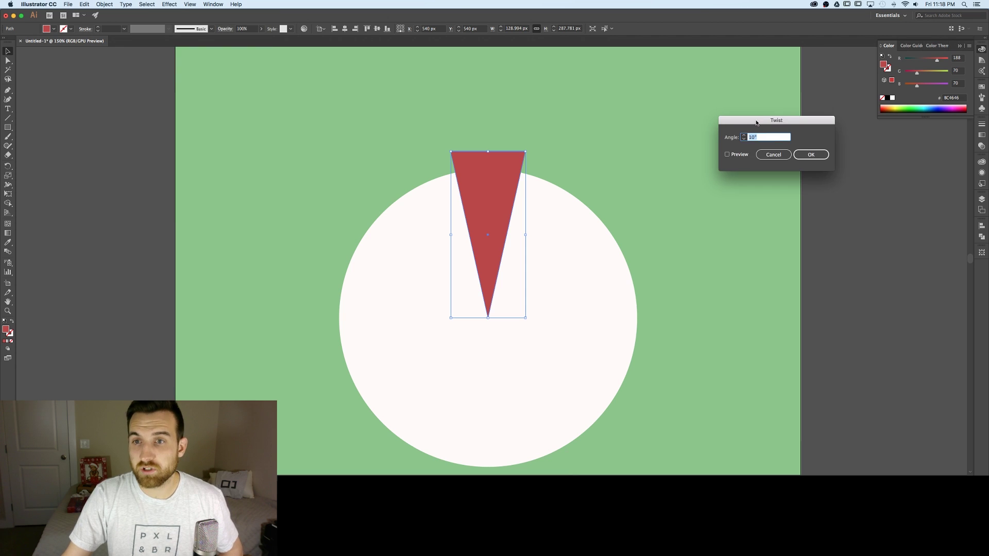
{"action": "left_click_drag", "start_coordinate": [757, 123], "coordinate": [740, 97]}
{"action": "left_click", "coordinate": [719, 132]}
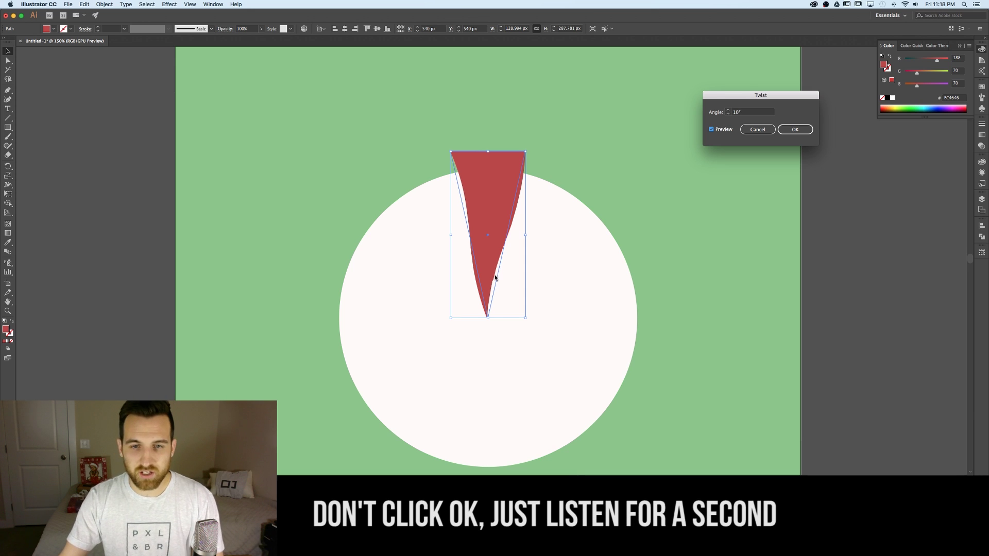
{"action": "key", "text": "Return"}
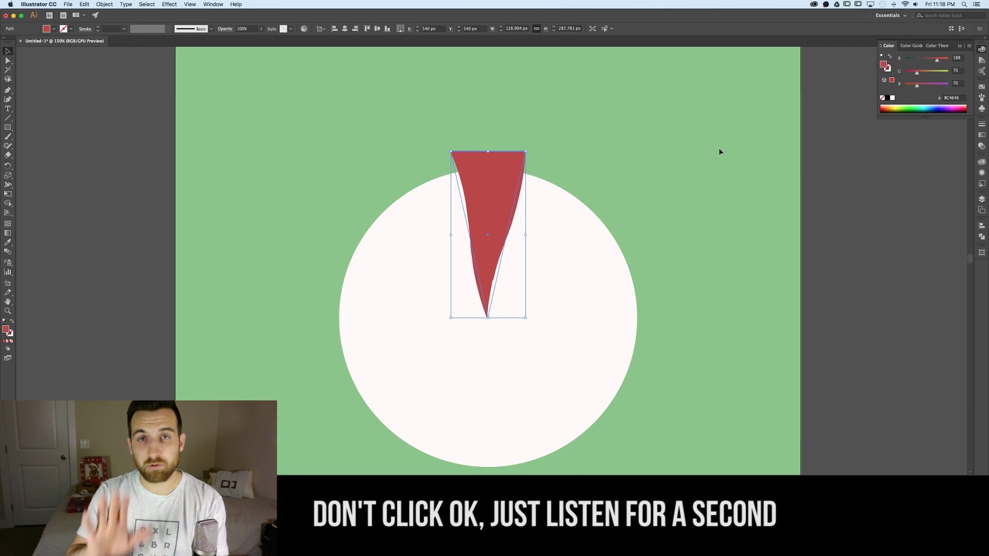
{"action": "key", "text": "super+equal"}
{"action": "key", "text": "super+equal"}
{"action": "key", "text": "super+equal"}
{"action": "key", "text": "super+equal"}
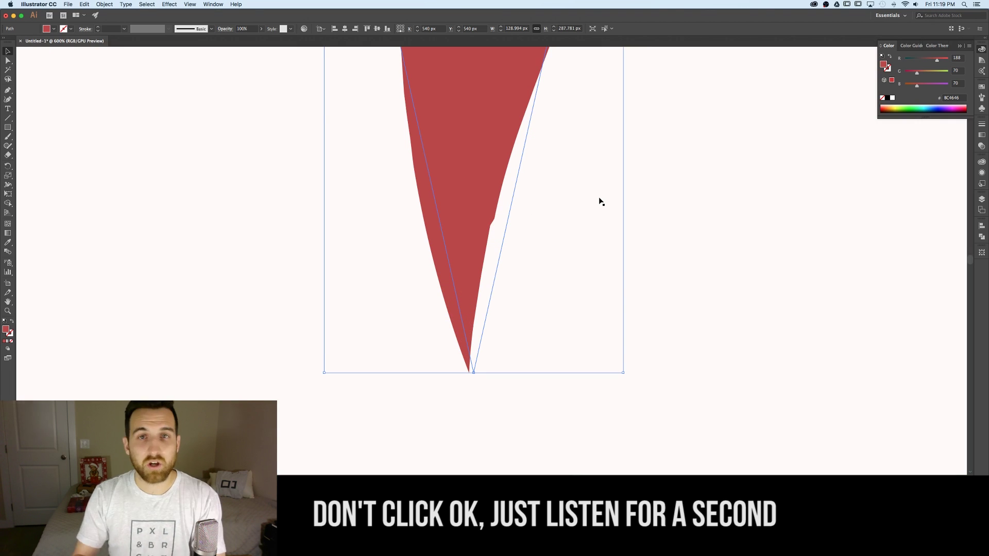
{"action": "key", "text": "super+minus"}
{"action": "key", "text": "super+minus"}
{"action": "key", "text": "super+minus"}
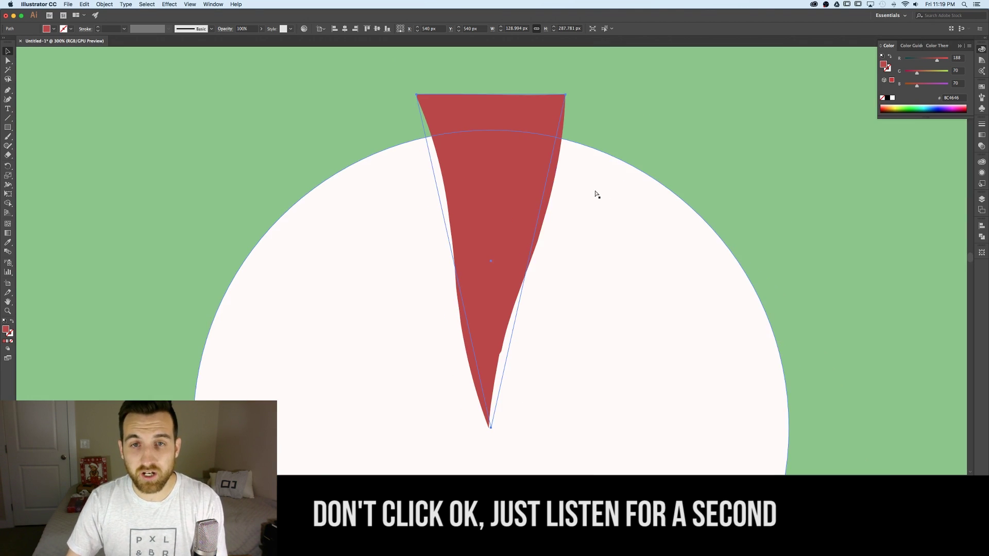
Bring up the Effect > Distort & Transform submenu again
{"action": "left_click", "coordinate": [170, 4]}
{"action": "mouse_move", "coordinate": [189, 92]}
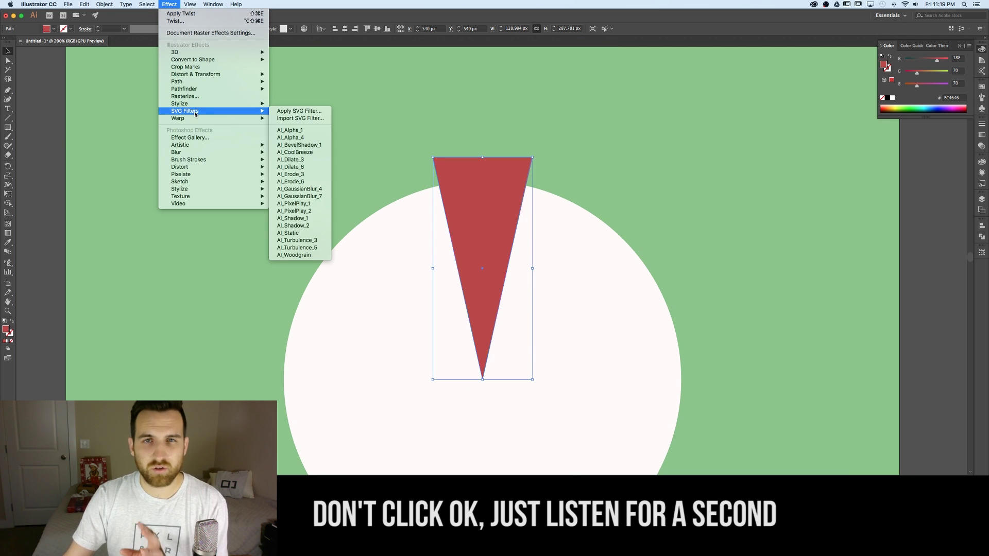
{"action": "mouse_move", "coordinate": [206, 78]}
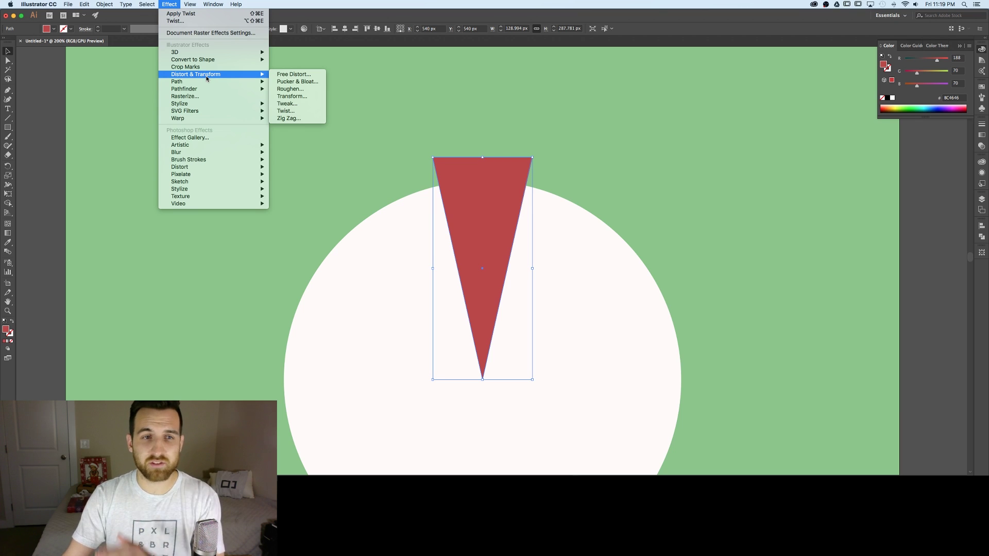
Apply a 16° Twist effect to the red triangle with Preview on
{"action": "left_click", "coordinate": [297, 111]}
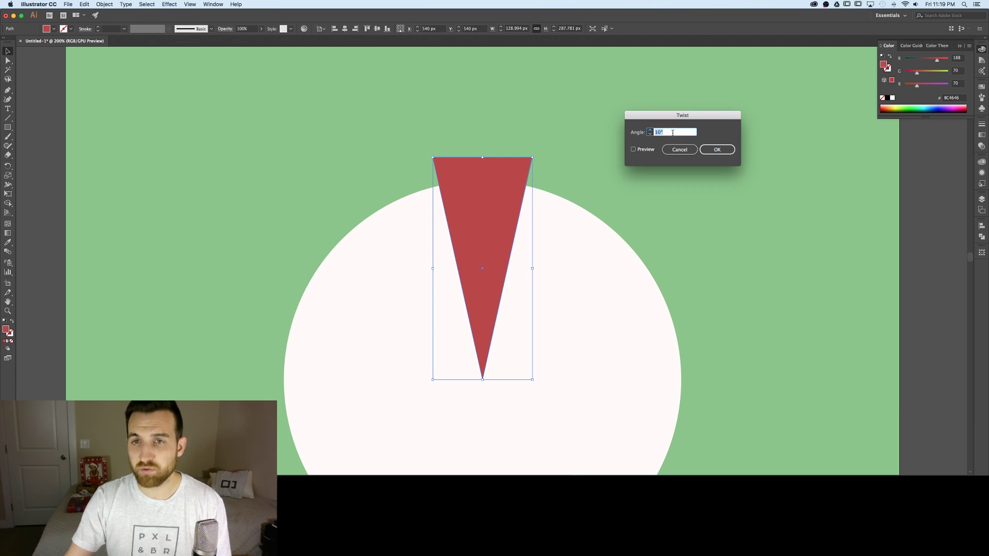
{"action": "left_click", "coordinate": [640, 150]}
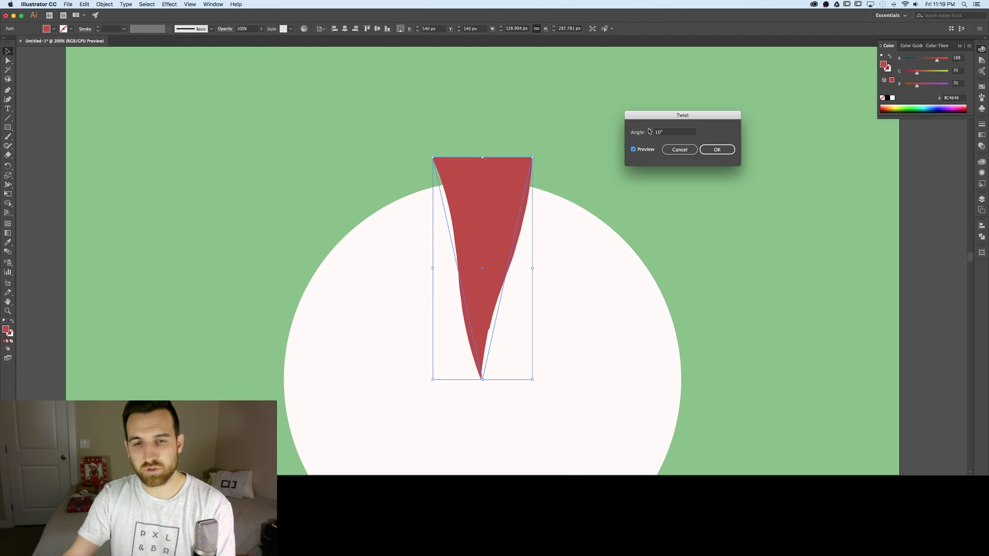
{"action": "left_click", "coordinate": [650, 130]}
{"action": "left_click", "coordinate": [649, 130]}
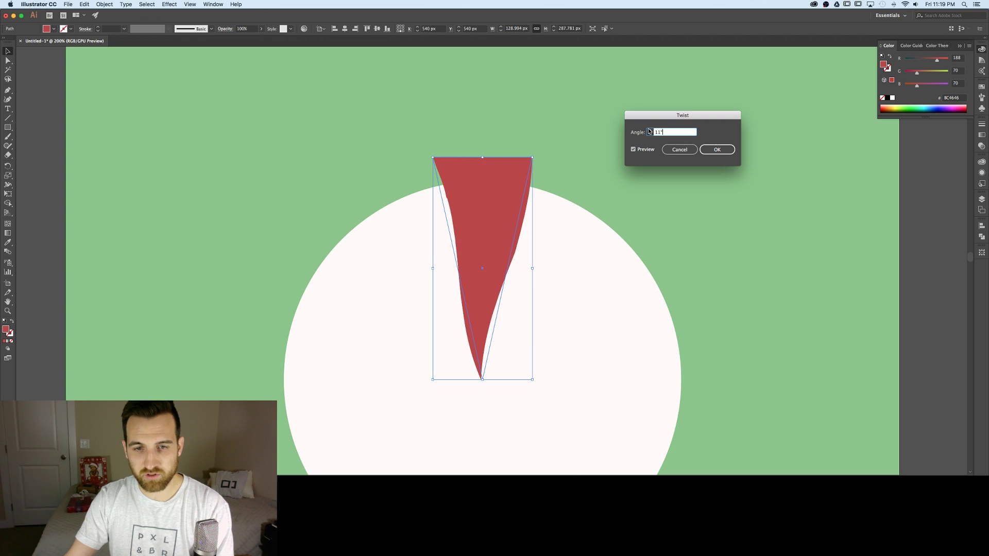
{"action": "left_click", "coordinate": [650, 130]}
{"action": "left_click", "coordinate": [649, 131]}
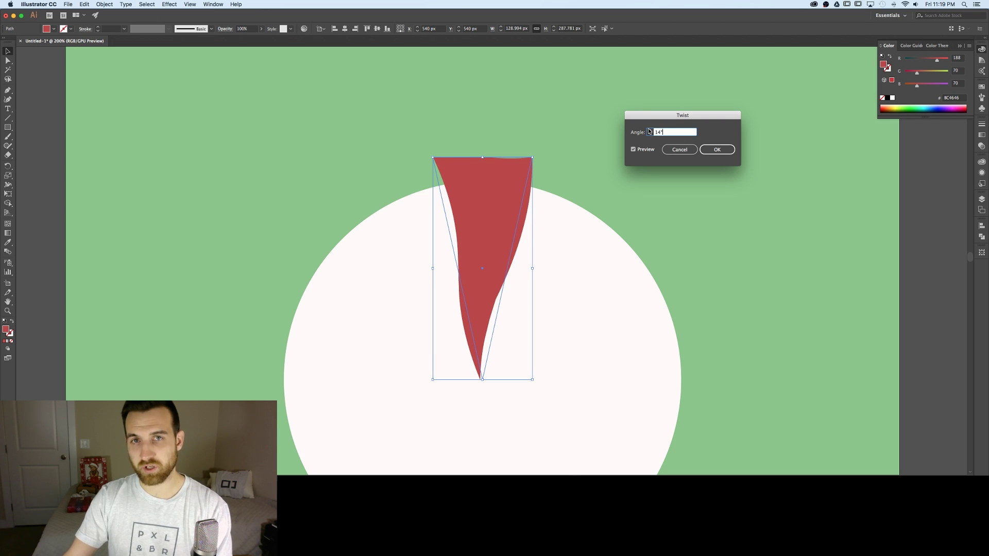
{"action": "left_click", "coordinate": [649, 130]}
{"action": "left_click", "coordinate": [649, 130]}
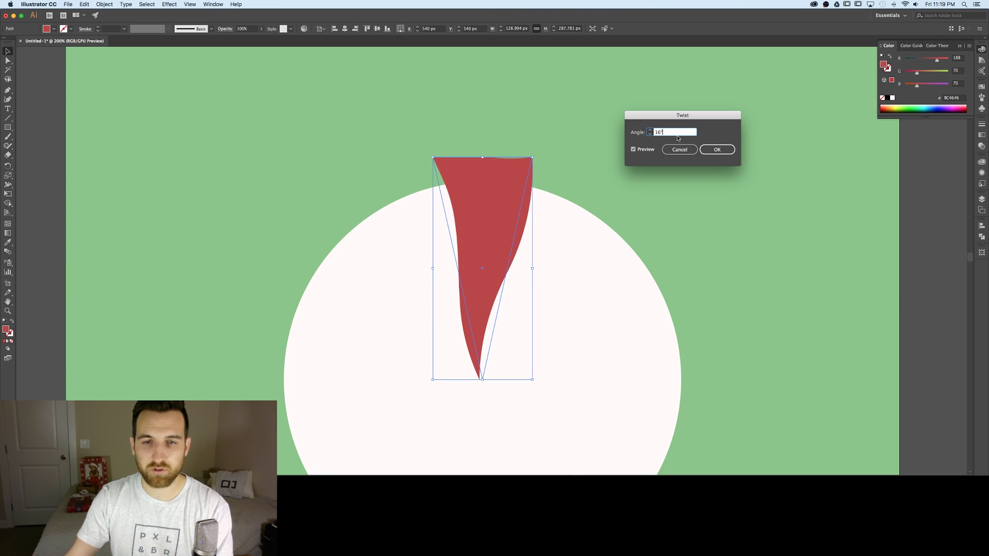
{"action": "left_click", "coordinate": [723, 152]}
{"action": "scroll", "coordinate": [670, 195], "scroll_direction": "down", "scroll_amount": 3}
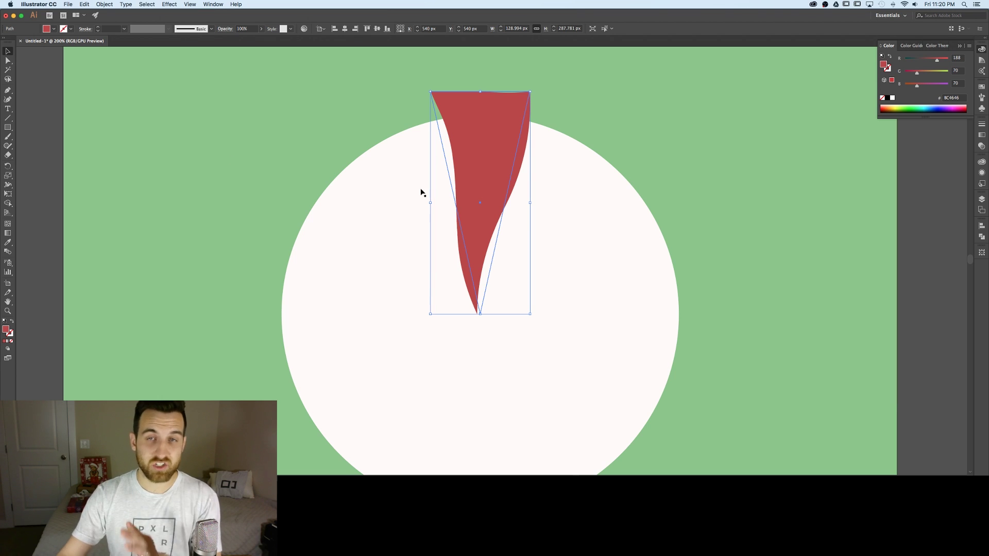
{"action": "left_click", "coordinate": [103, 4]}
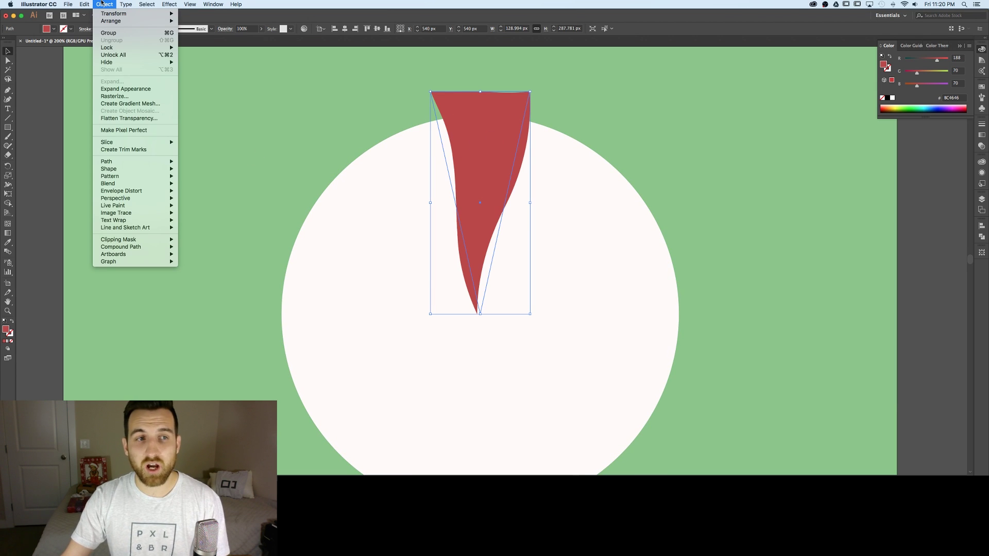
Expand the twisted stripe's appearance and move it left so it sits at X 540 px
{"action": "left_click", "coordinate": [113, 90]}
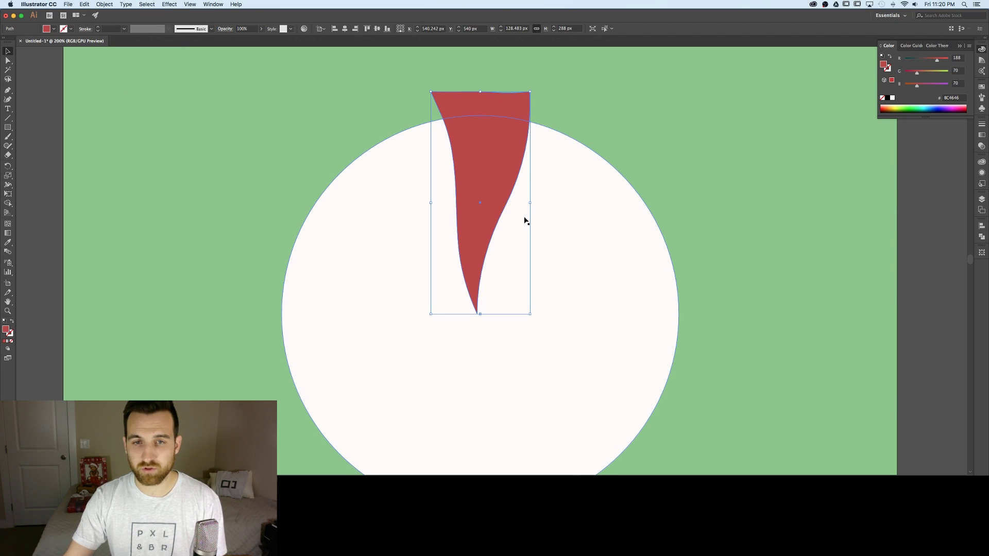
{"action": "key", "text": "super+shift+a"}
{"action": "left_click", "coordinate": [494, 152]}
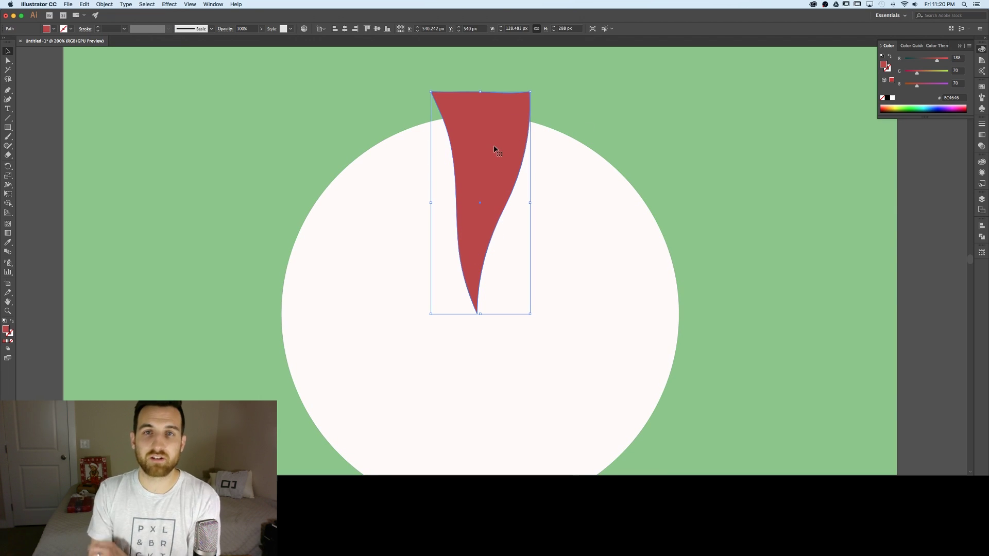
{"action": "key", "text": "super+equal"}
{"action": "left_click_drag", "start_coordinate": [486, 280], "coordinate": [475, 281]}
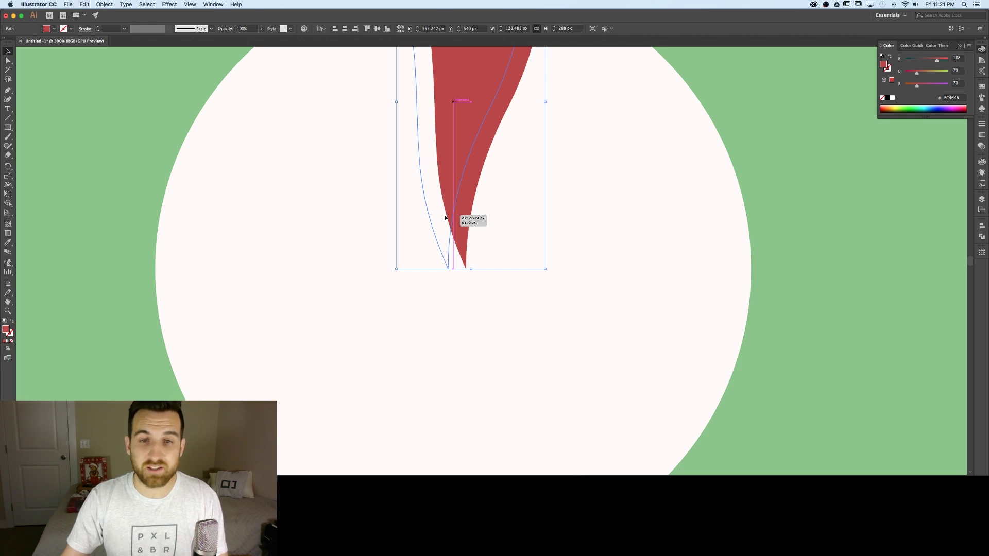
{"action": "left_click_drag", "start_coordinate": [446, 218], "coordinate": [445, 218]}
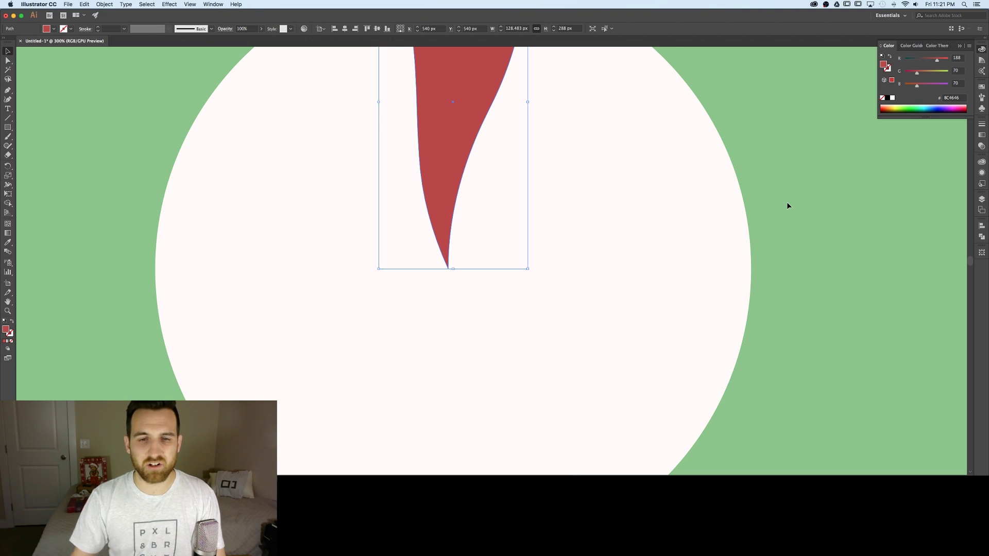
{"action": "scroll", "coordinate": [565, 253], "scroll_direction": "down", "scroll_amount": 1}
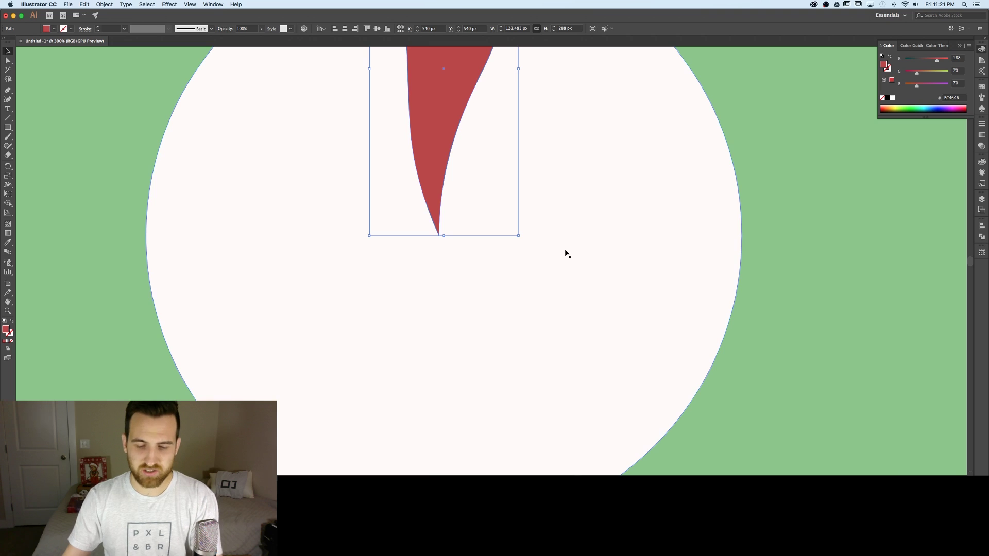
{"action": "scroll", "coordinate": [566, 254], "scroll_direction": "up", "scroll_amount": 4}
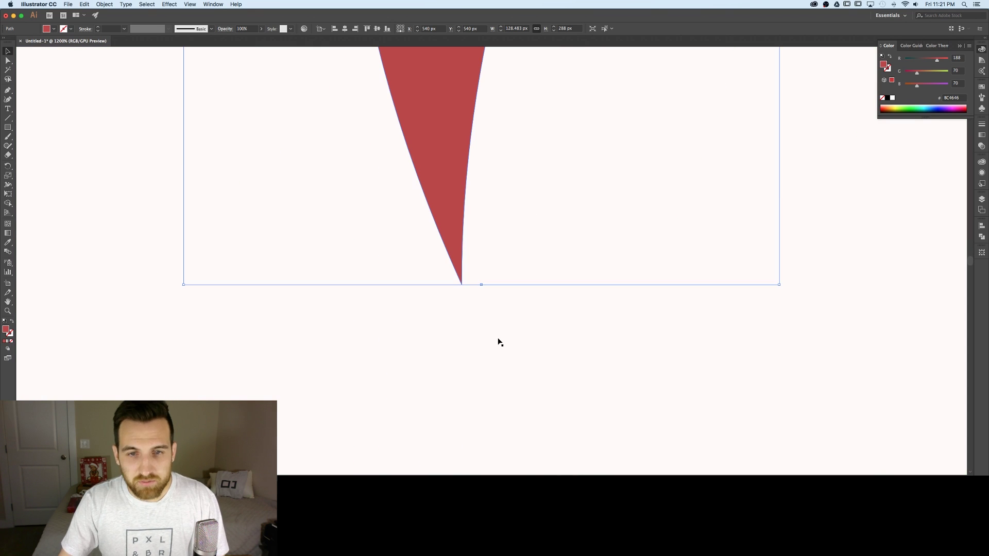
{"action": "left_click", "coordinate": [520, 306]}
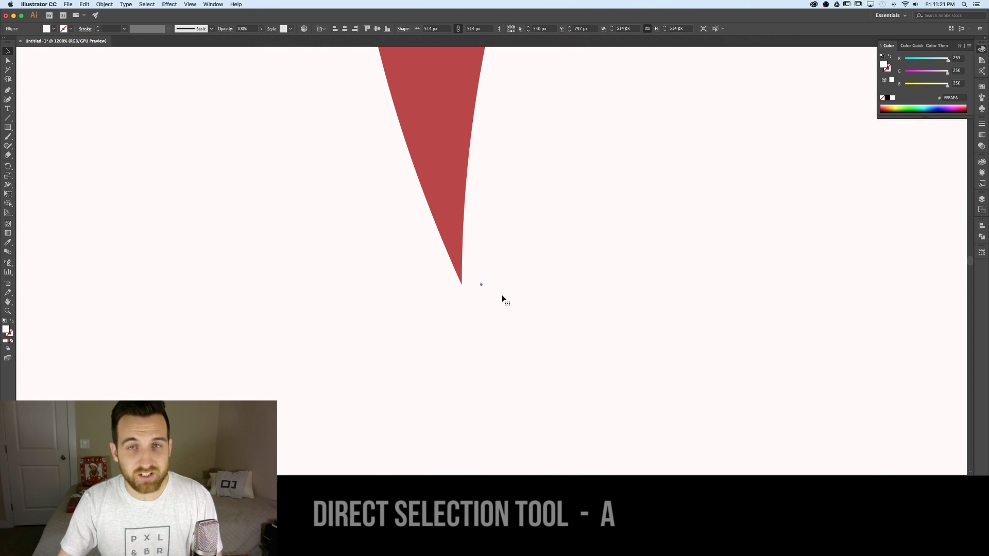
{"action": "key", "text": "a"}
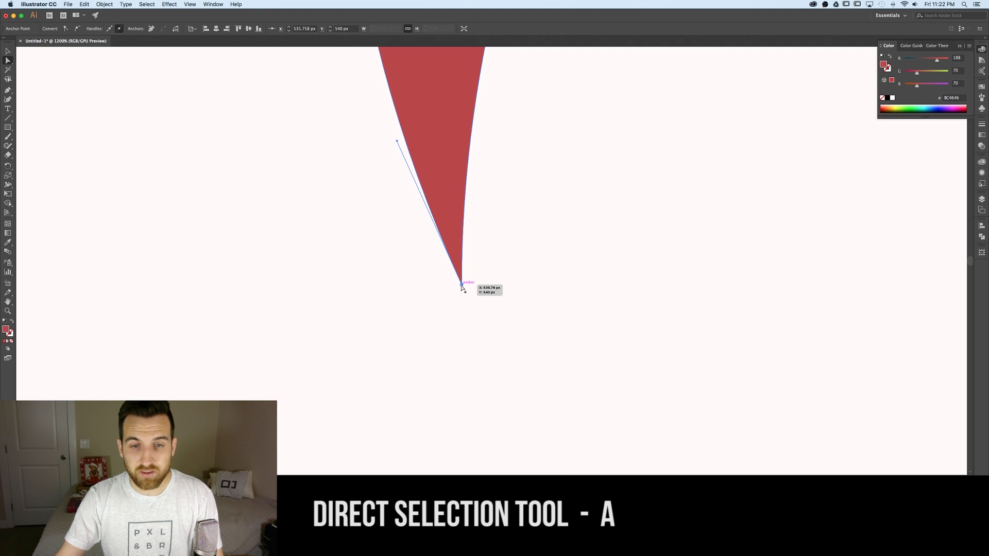
{"action": "left_click_drag", "start_coordinate": [461, 284], "coordinate": [484, 287]}
{"action": "key", "text": "super+z"}
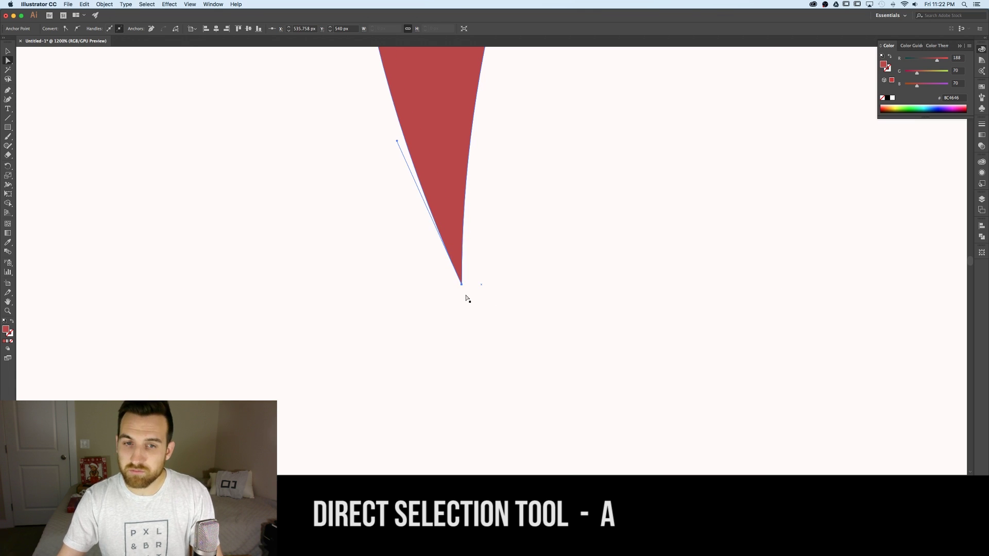
{"action": "scroll", "coordinate": [479, 289], "scroll_direction": "left", "scroll_amount": 3}
{"action": "left_click", "coordinate": [528, 297]}
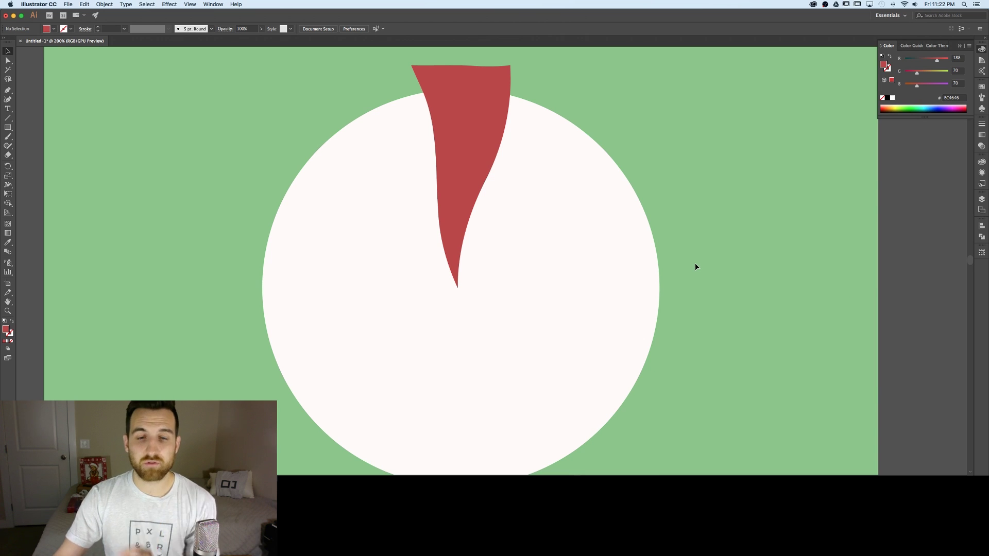
{"action": "scroll", "coordinate": [694, 257], "scroll_direction": "down", "scroll_amount": 1}
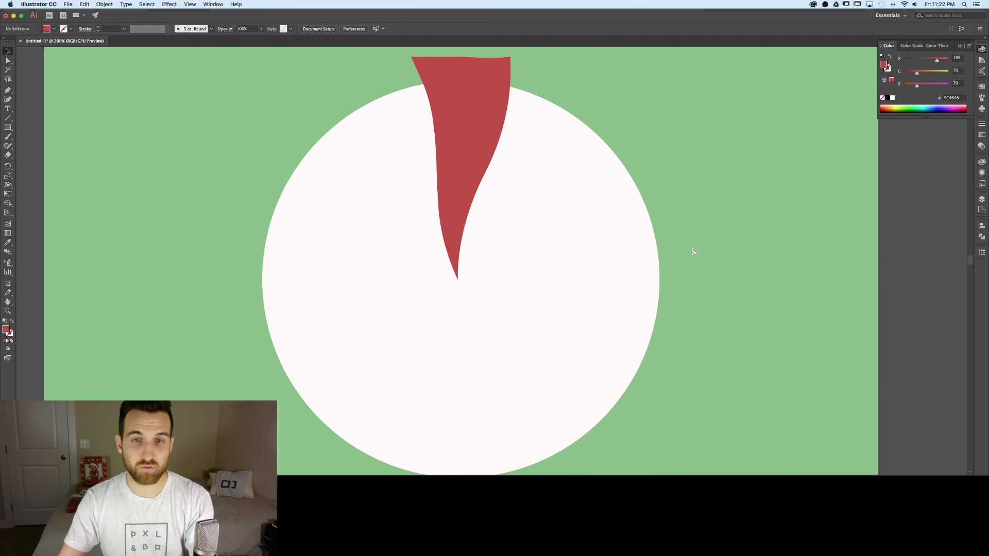
{"action": "key", "text": "super+equal"}
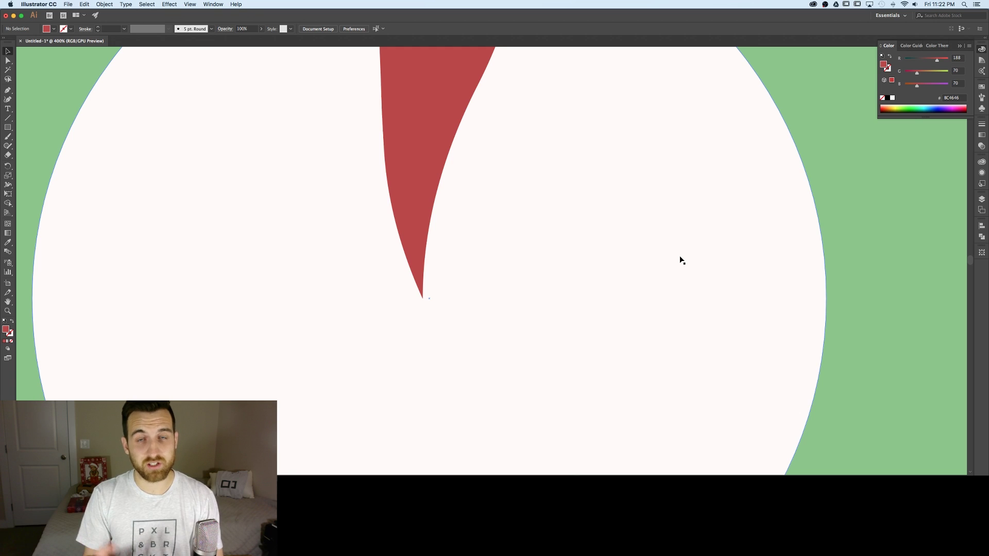
{"action": "scroll", "coordinate": [671, 276], "scroll_direction": "down", "scroll_amount": 2}
{"action": "left_click", "coordinate": [545, 132]}
{"action": "left_click_drag", "start_coordinate": [545, 132], "coordinate": [563, 424]}
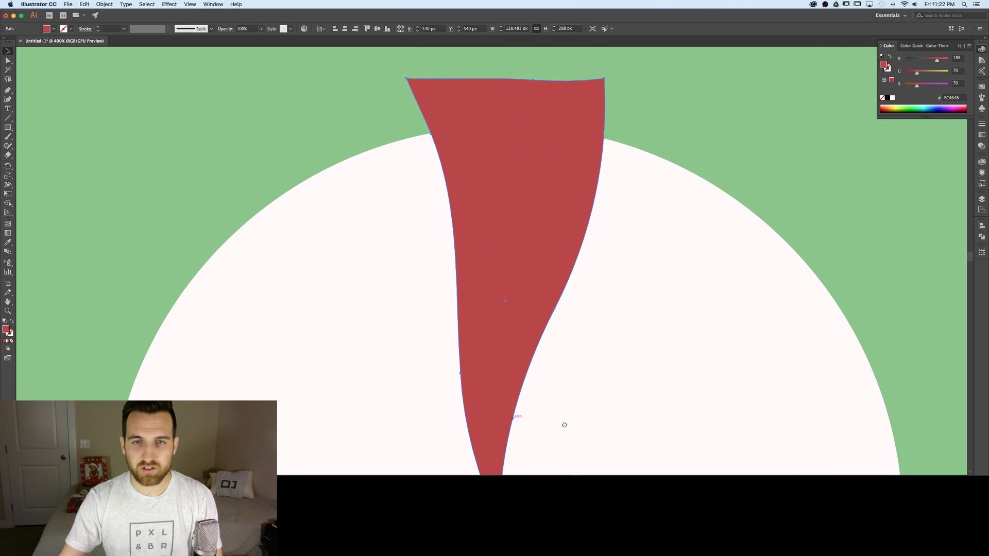
{"action": "scroll", "coordinate": [581, 437], "scroll_direction": "down", "scroll_amount": 5}
{"action": "left_click", "coordinate": [109, 295]}
{"action": "key", "text": "super+minus"}
{"action": "left_click", "coordinate": [537, 309]}
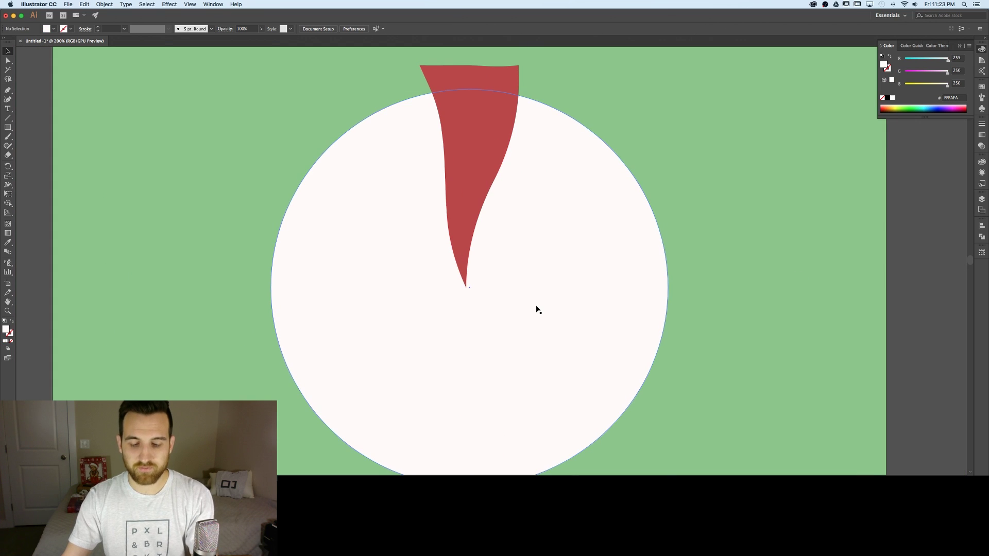
{"action": "key", "text": "super+minus"}
{"action": "scroll", "coordinate": [573, 269], "scroll_direction": "down", "scroll_amount": 2}
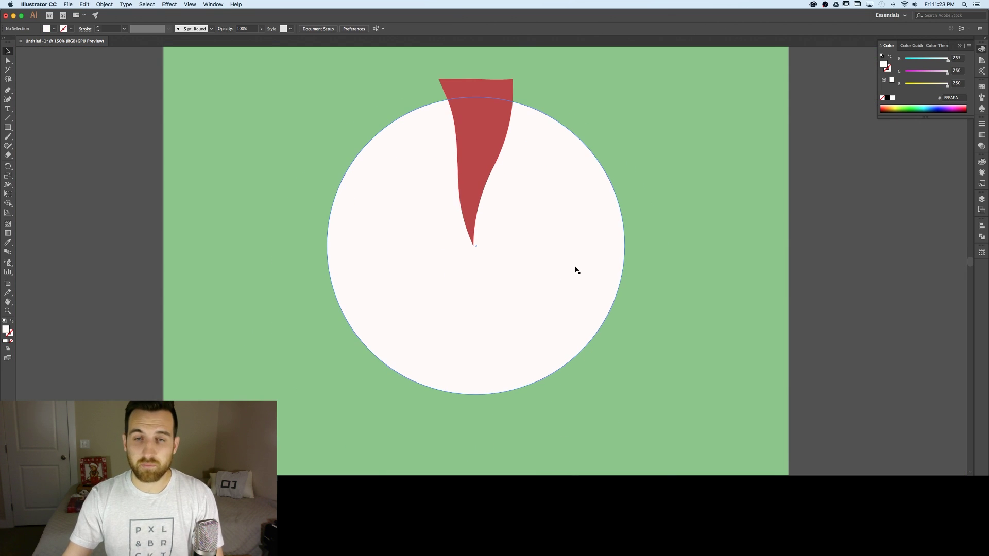
Lock the white circle with Cmd+2 and drag the wedge's tip anchor onto the circle's centre
{"action": "left_click", "coordinate": [600, 256]}
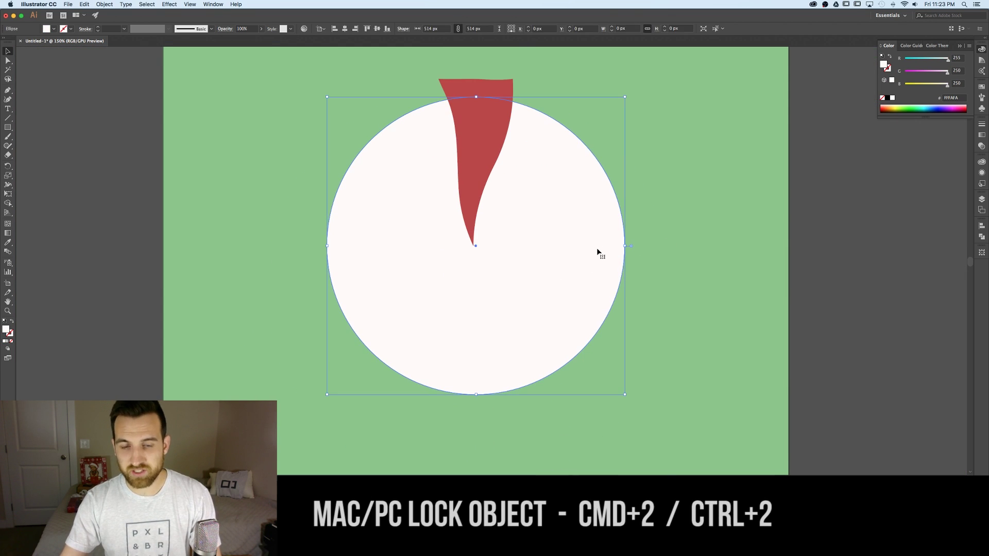
{"action": "key", "text": "super+2"}
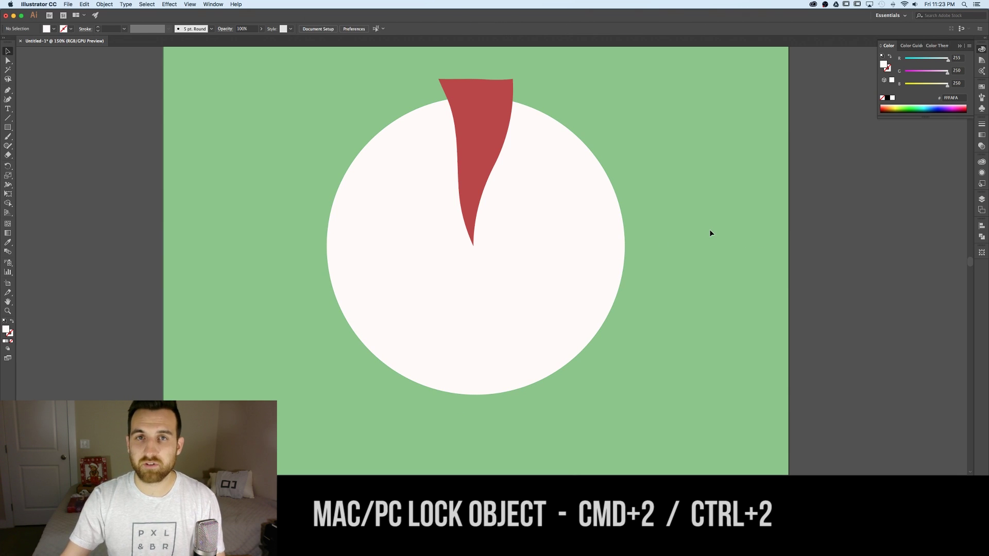
{"action": "key", "text": "super+equal"}
{"action": "key", "text": "super+equal"}
{"action": "key", "text": "super+equal"}
{"action": "key", "text": "super+equal"}
{"action": "scroll", "coordinate": [556, 328], "scroll_direction": "down", "scroll_amount": 2}
{"action": "key", "text": "a"}
{"action": "left_click_drag", "start_coordinate": [532, 307], "coordinate": [480, 272]}
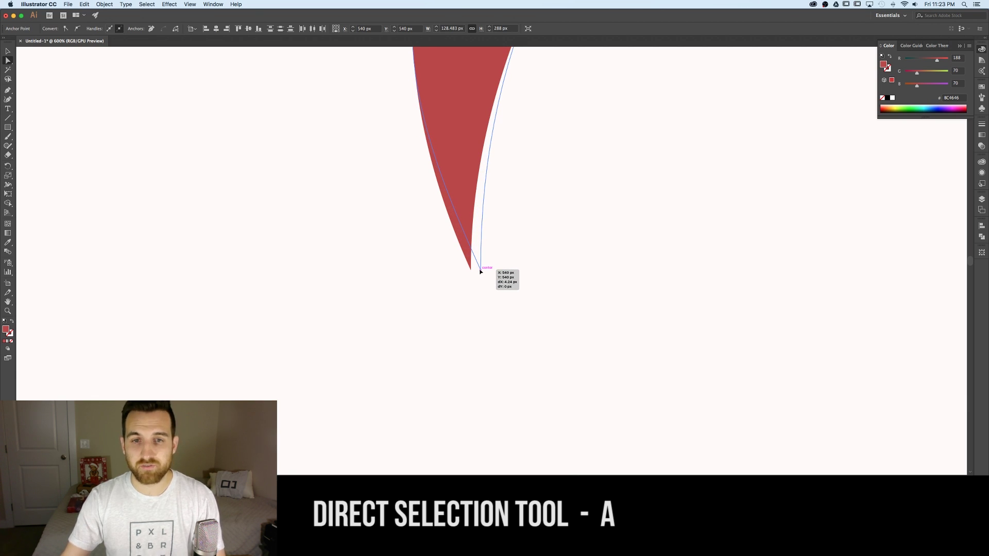
{"action": "left_click_drag", "start_coordinate": [481, 271], "coordinate": [482, 271]}
Zoom out to the whole artboard and check the wedge by selecting and deselecting it
{"action": "key", "text": "super+0"}
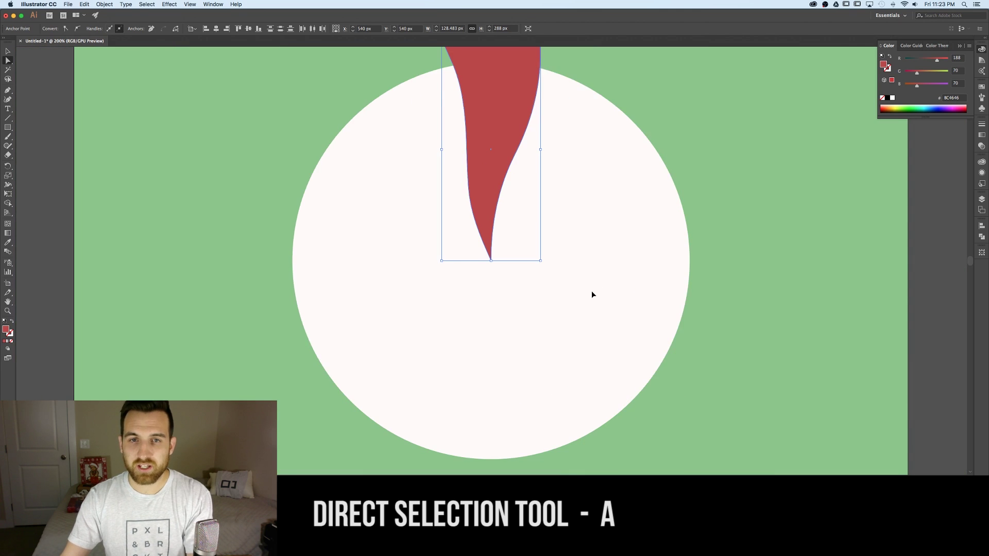
{"action": "key", "text": "super+shift+a"}
{"action": "key", "text": "v"}
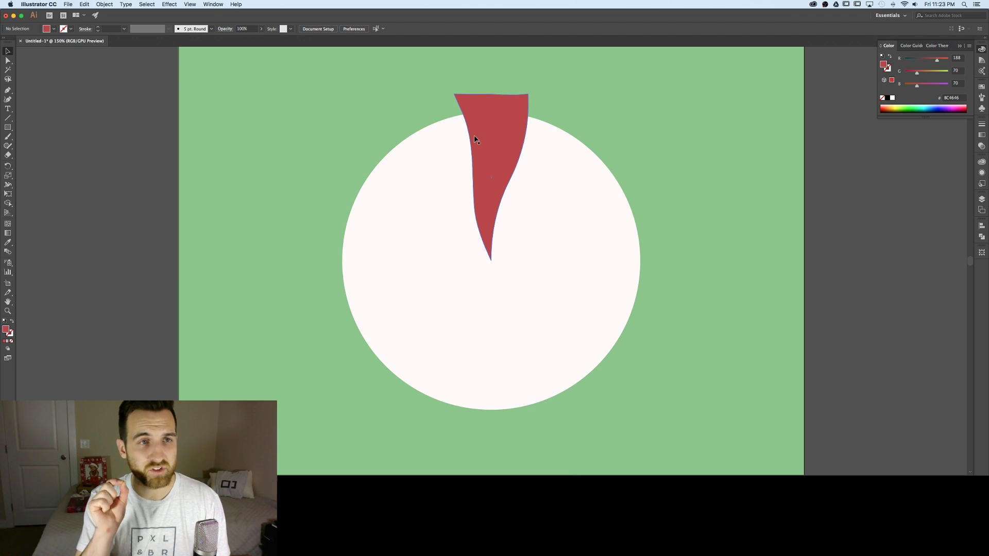
{"action": "key", "text": "super+a"}
{"action": "key", "text": "super+shift+a"}
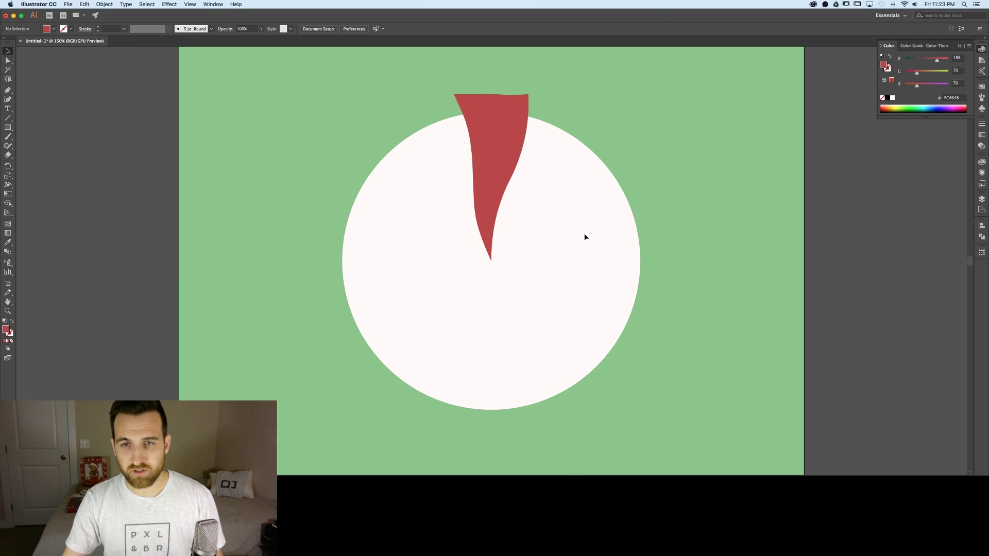
{"action": "key", "text": "super+minus"}
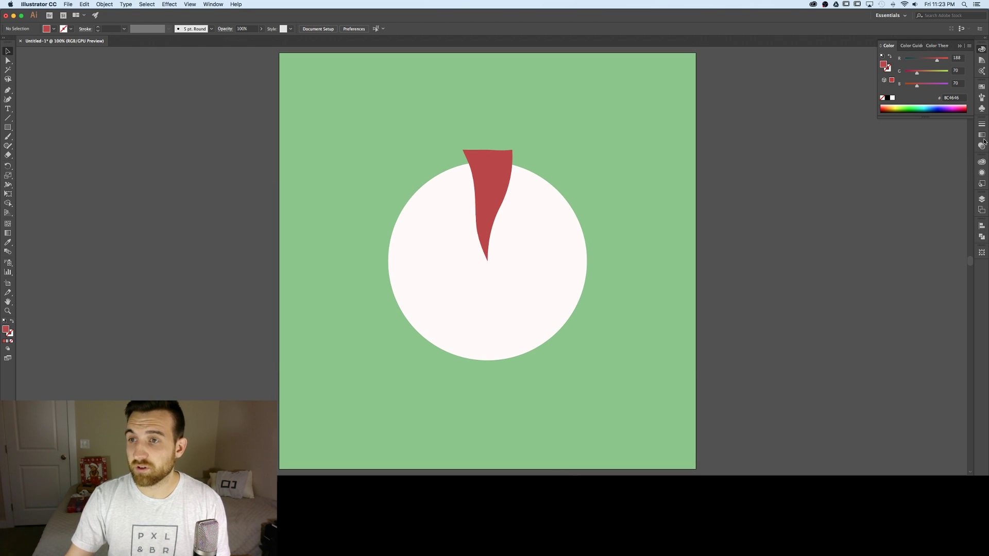
Lock the green background <Rectangle> under Layer 1 in the Layers panel
{"action": "left_click", "coordinate": [981, 198]}
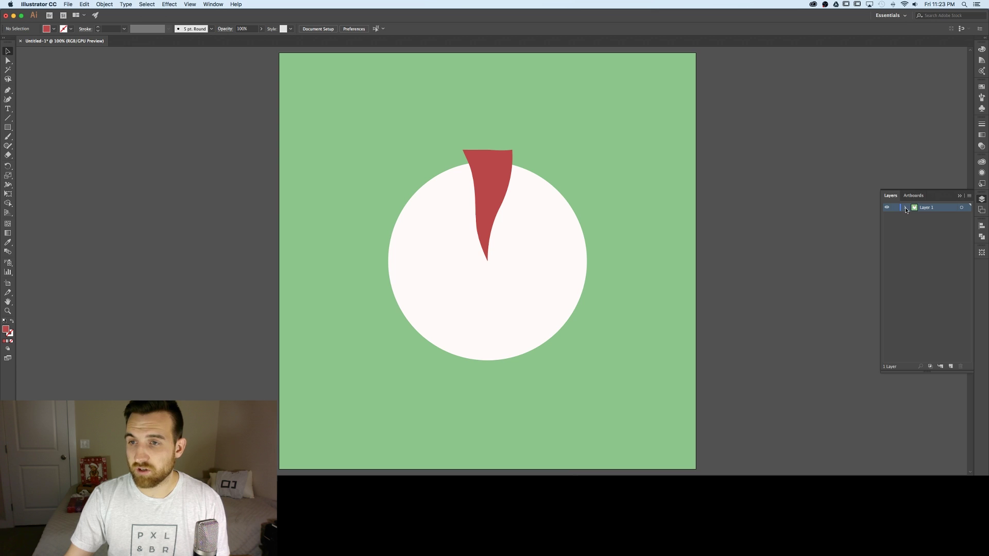
{"action": "left_click", "coordinate": [905, 208]}
{"action": "left_click", "coordinate": [905, 232]}
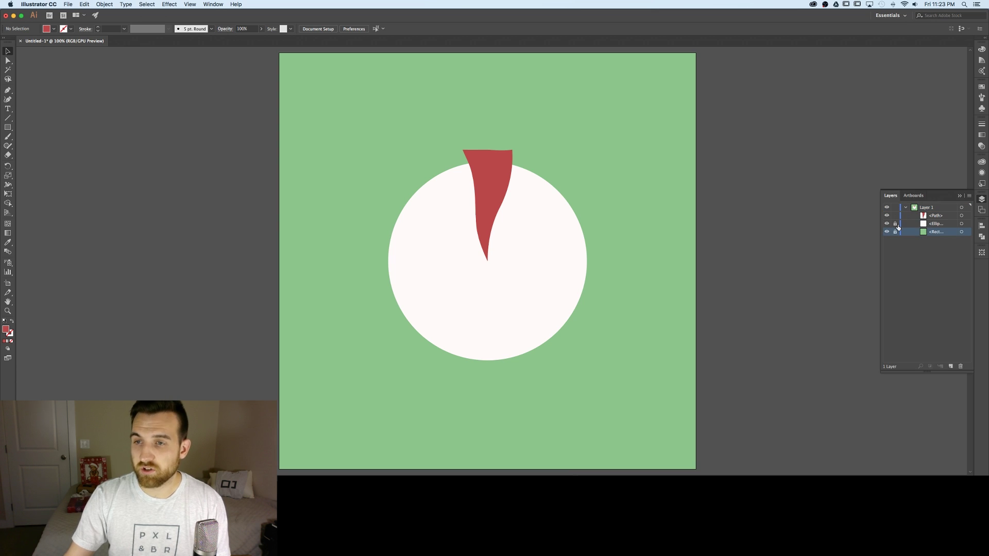
{"action": "left_click", "coordinate": [895, 230]}
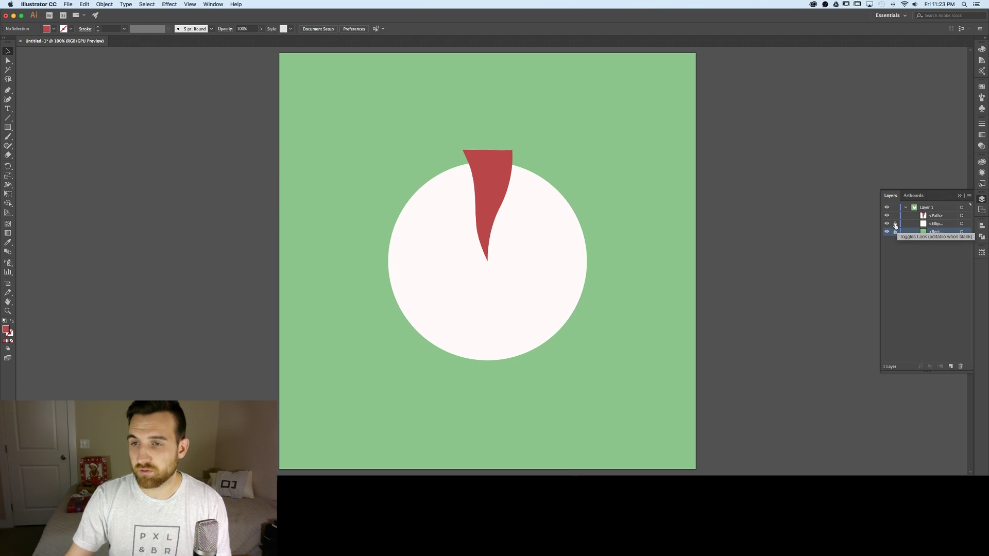
{"action": "left_click", "coordinate": [558, 236]}
{"action": "key", "text": "super+shift+a"}
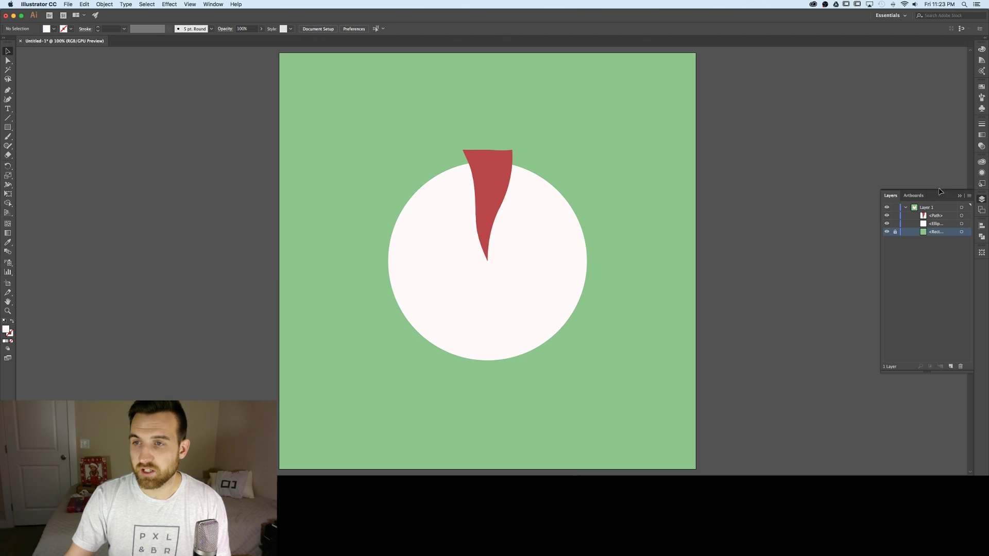
{"action": "left_click", "coordinate": [959, 196]}
{"action": "key", "text": "super+equal"}
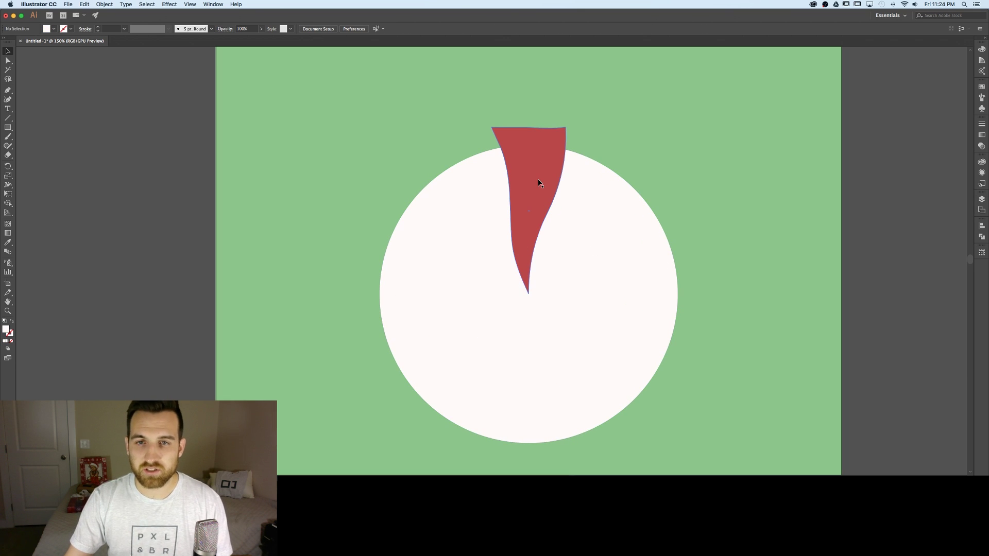
With the red wedge selected, choose Effect > Distort & Transform > Transform
{"action": "left_click", "coordinate": [540, 181]}
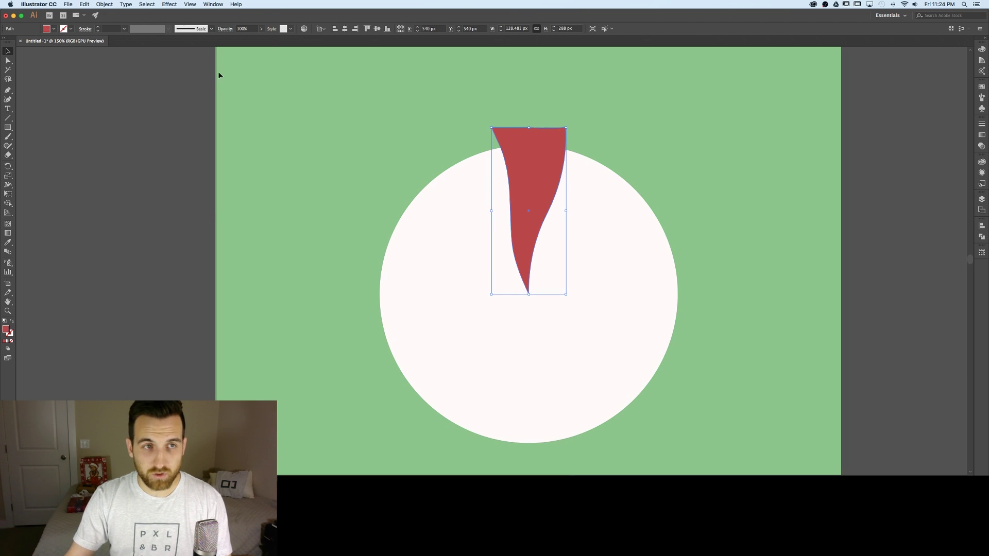
{"action": "left_click", "coordinate": [170, 4]}
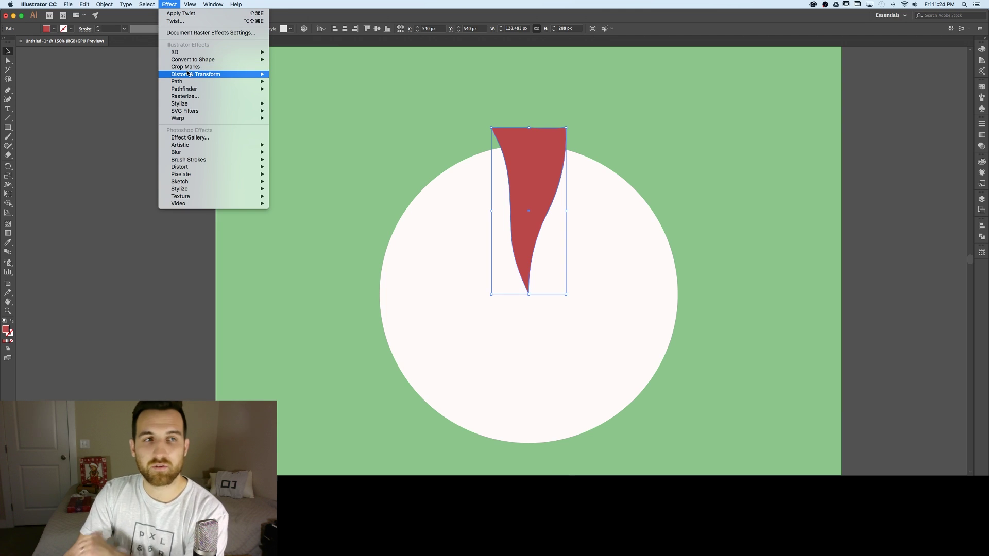
{"action": "mouse_move", "coordinate": [188, 74]}
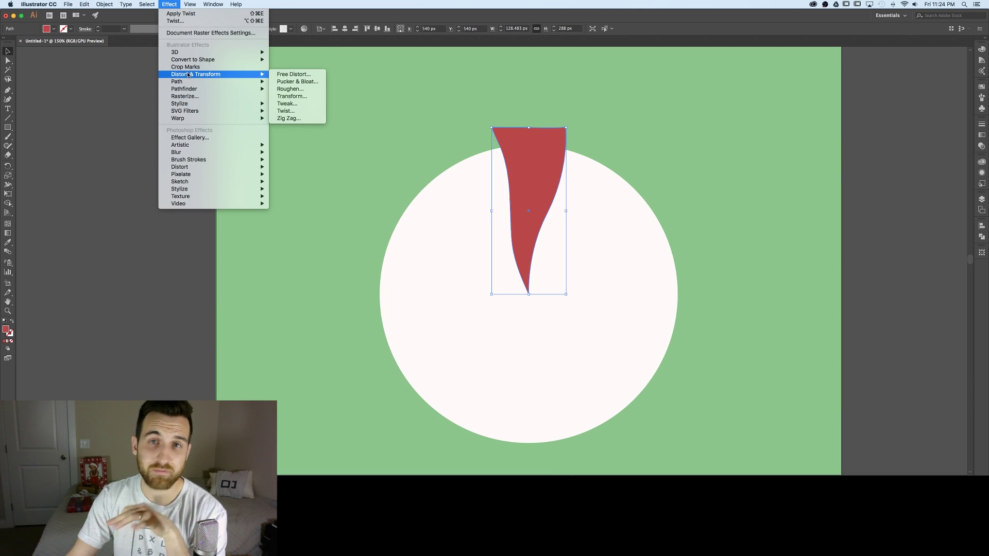
{"action": "mouse_move", "coordinate": [104, 4]}
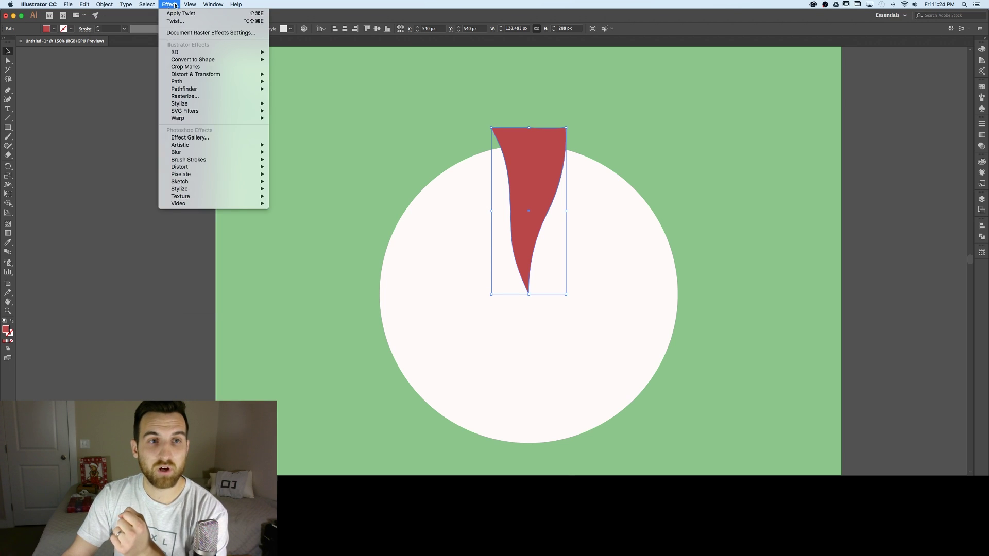
{"action": "mouse_move", "coordinate": [191, 4]}
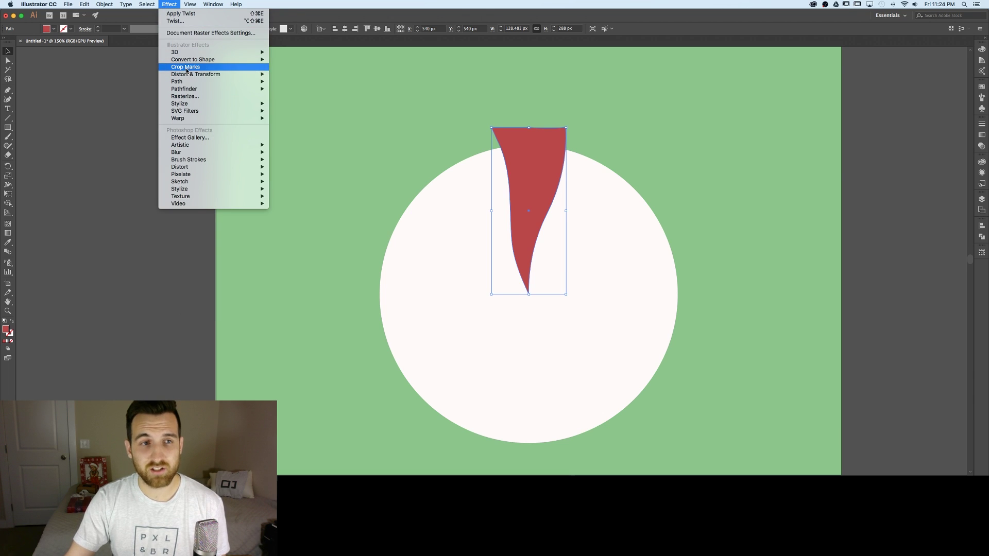
{"action": "left_click", "coordinate": [307, 96]}
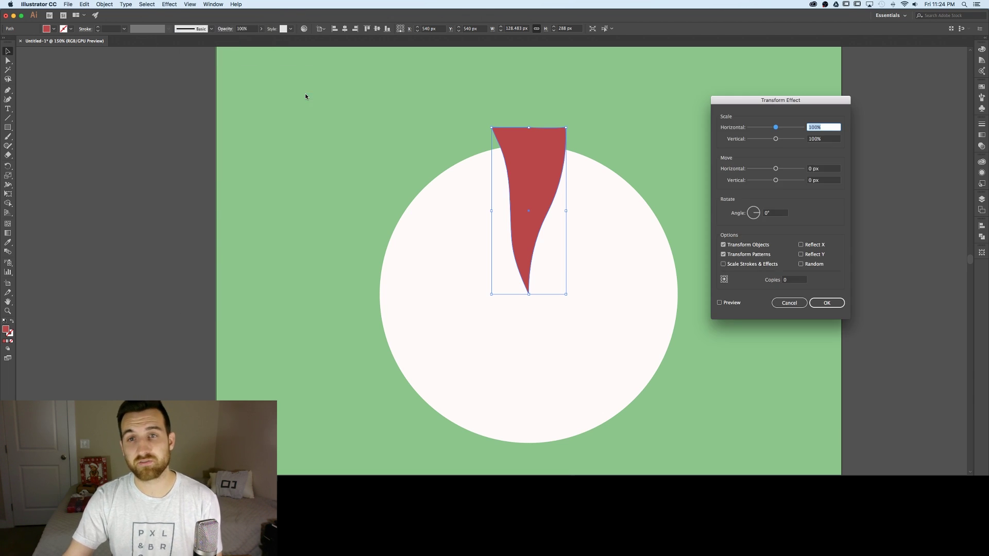
Turn on Preview and set the Transform Effect rotation angle to 45°
{"action": "left_click_drag", "start_coordinate": [776, 107], "coordinate": [756, 79]}
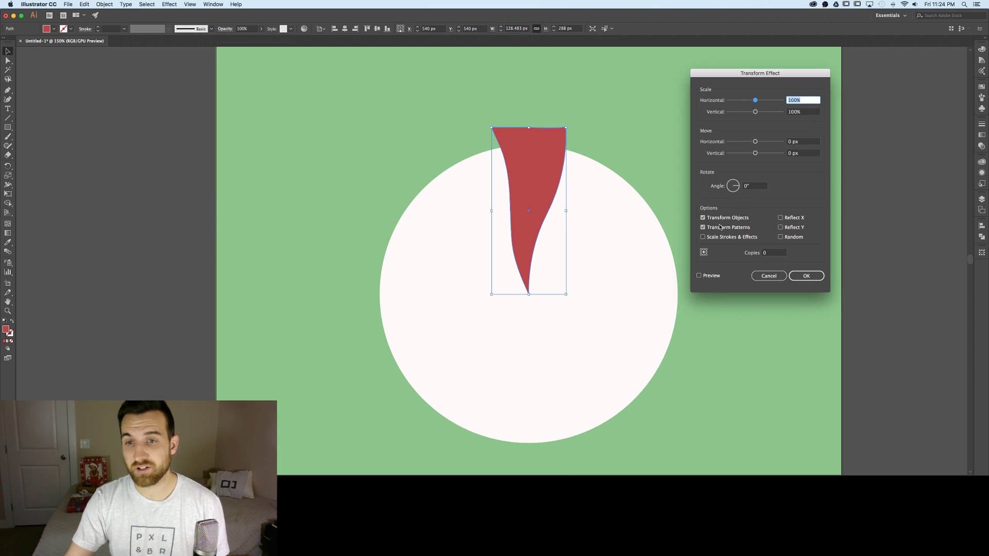
{"action": "left_click", "coordinate": [771, 253]}
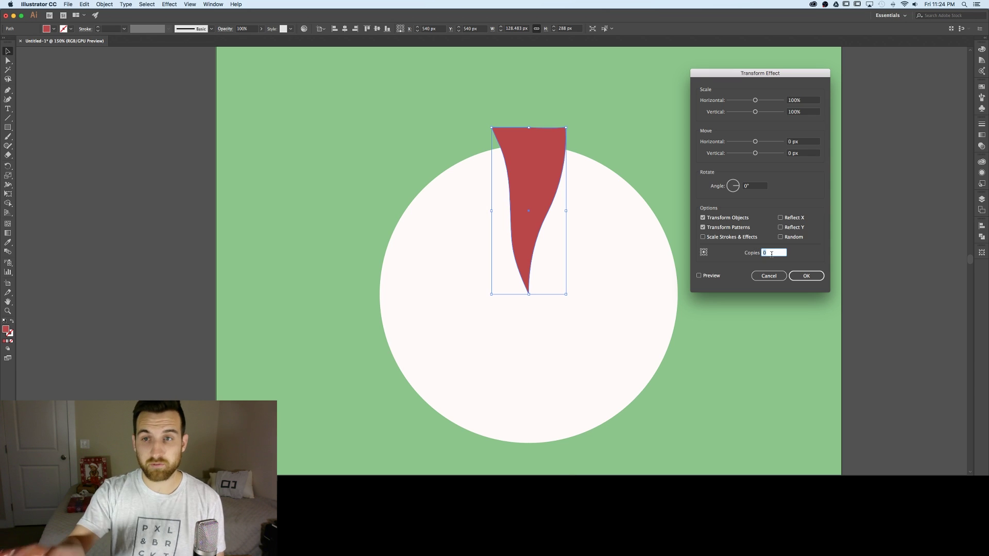
{"action": "left_click", "coordinate": [713, 277]}
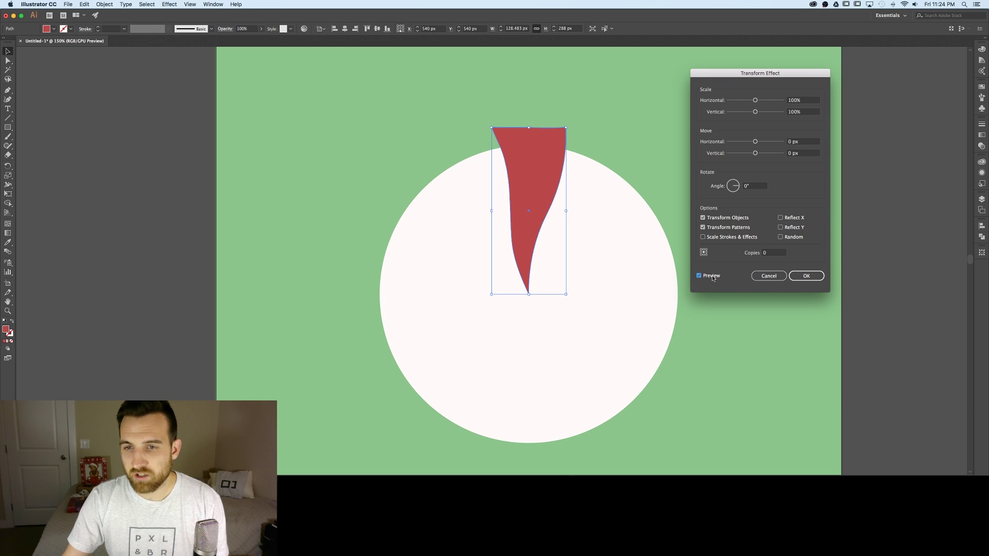
{"action": "left_click", "coordinate": [754, 187]}
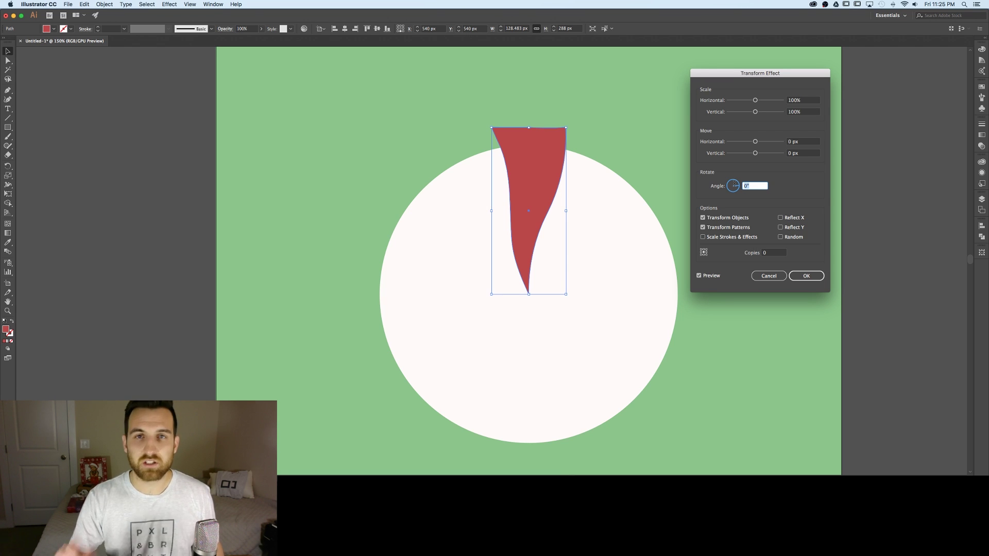
{"action": "type", "text": "45"}
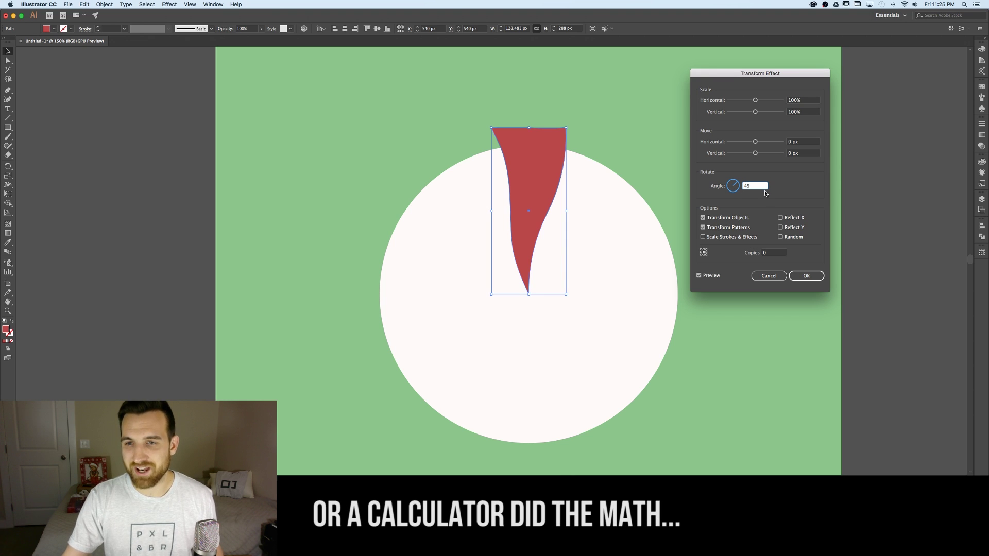
{"action": "key", "text": "Tab"}
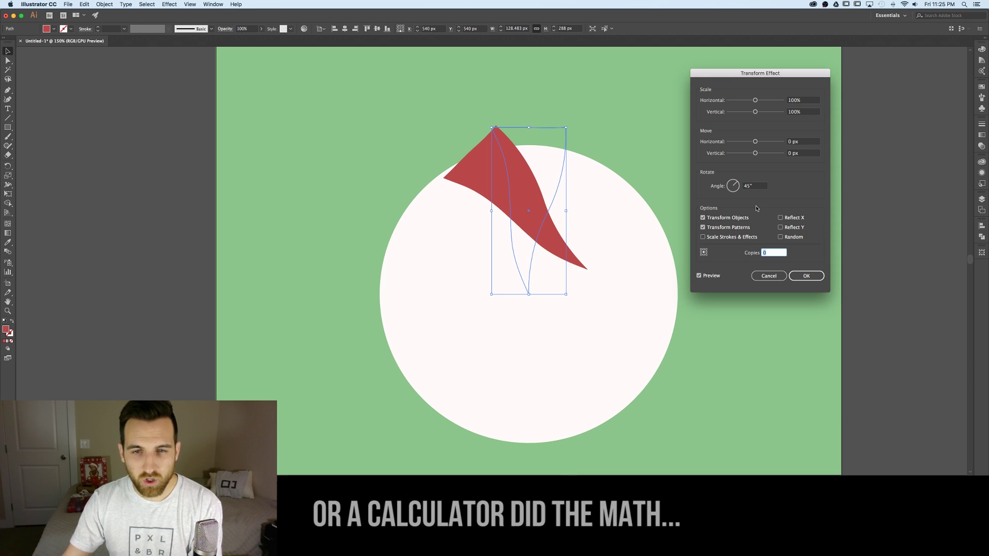
Use the bottom-centre reference point and 7 copies, then apply the effect
{"action": "left_click", "coordinate": [704, 255]}
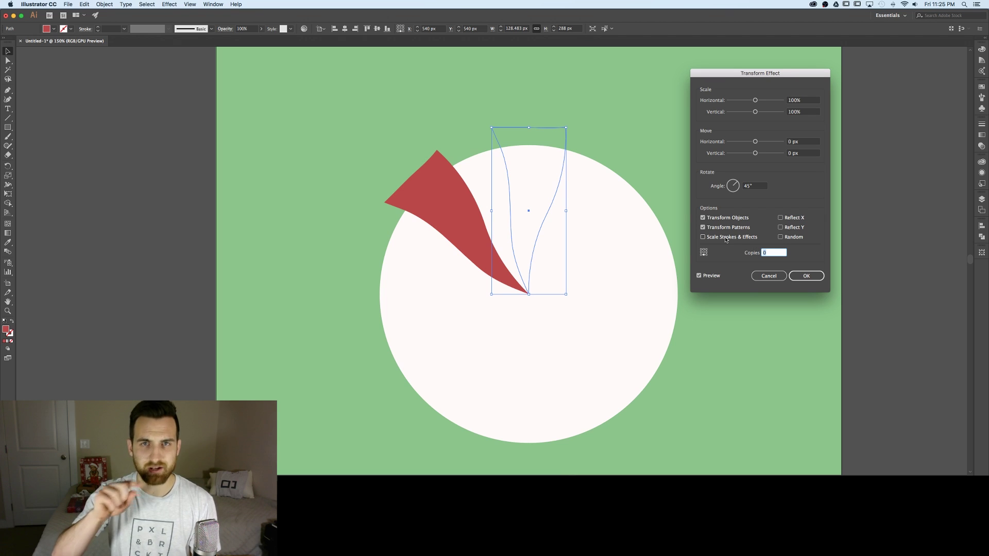
{"action": "left_click", "coordinate": [773, 252]}
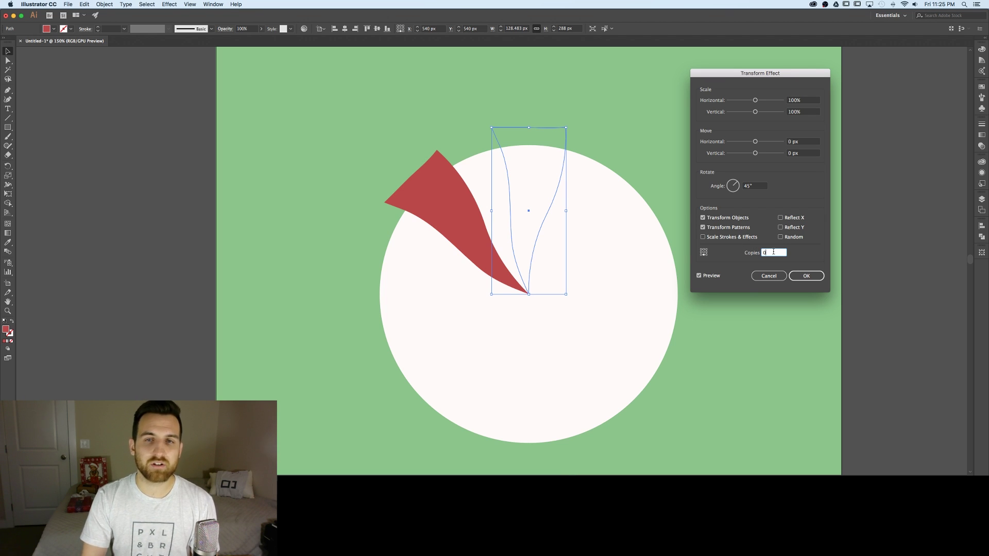
{"action": "key", "text": "Up"}
{"action": "key", "text": "Up"}
{"action": "key", "text": "Up"}
{"action": "key", "text": "Up"}
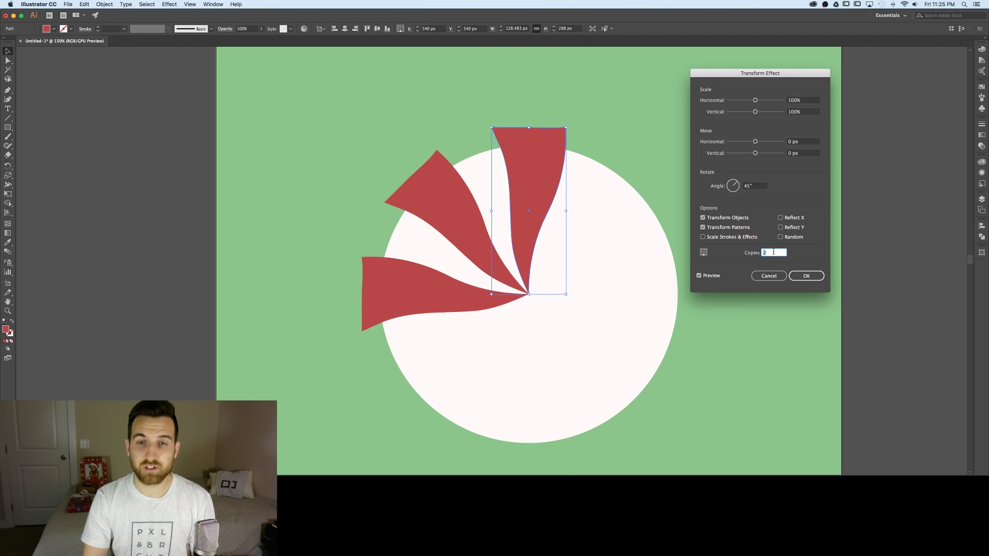
{"action": "key", "text": "Up"}
{"action": "key", "text": "Up"}
{"action": "key", "text": "Up"}
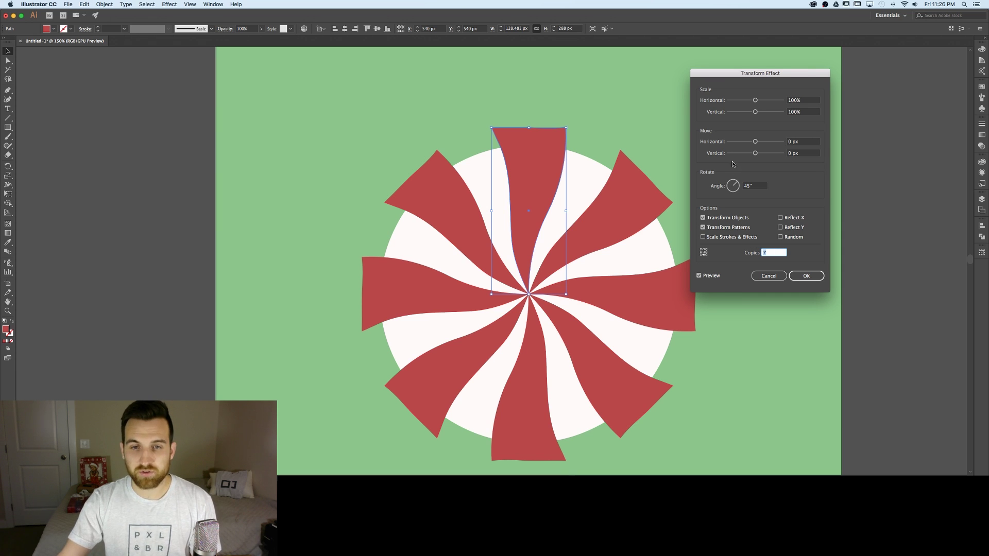
{"action": "left_click", "coordinate": [806, 275]}
{"action": "left_click", "coordinate": [799, 272]}
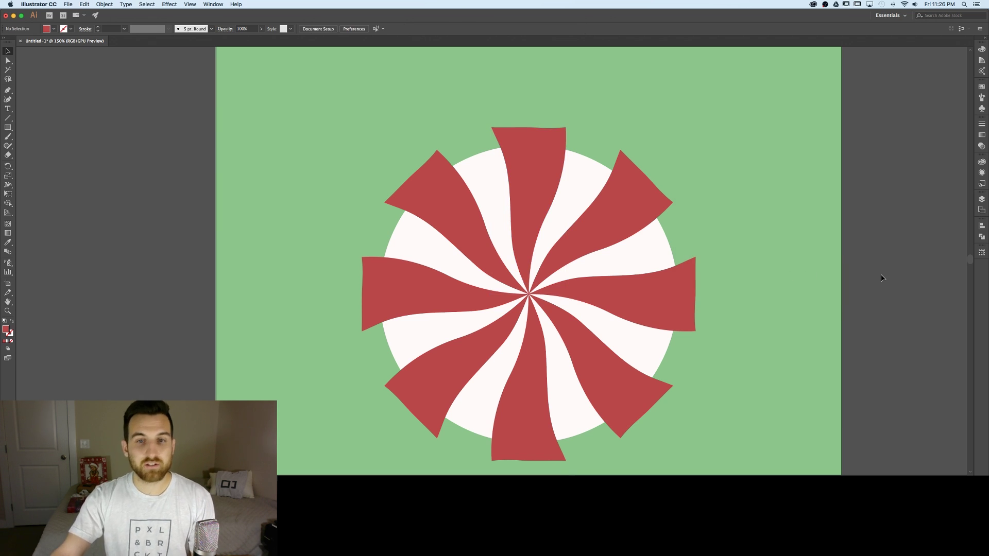
Zoom in close on the peppermint swirl and undo a trial drag of the swirl
{"action": "key", "text": "super+minus"}
{"action": "key", "text": "super+minus"}
{"action": "key", "text": "super+minus"}
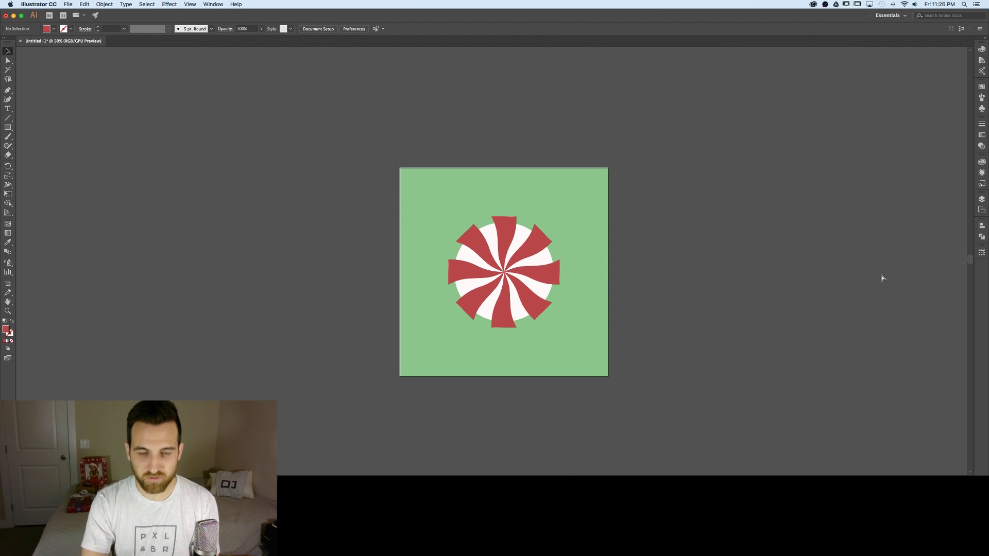
{"action": "key", "text": "super+plus"}
{"action": "key", "text": "super+plus"}
{"action": "key", "text": "super+plus"}
{"action": "left_click_drag", "start_coordinate": [468, 159], "coordinate": [495, 150]}
{"action": "key", "text": "a"}
{"action": "key", "text": "super+z"}
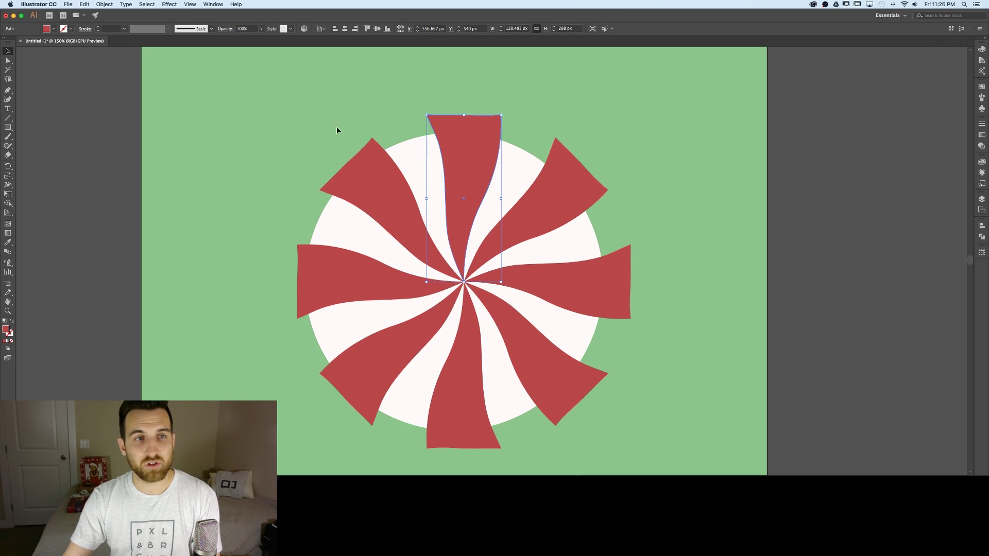
Expand the twisted red petals' appearance into plain shapes, undoing a test move
{"action": "left_click", "coordinate": [105, 4]}
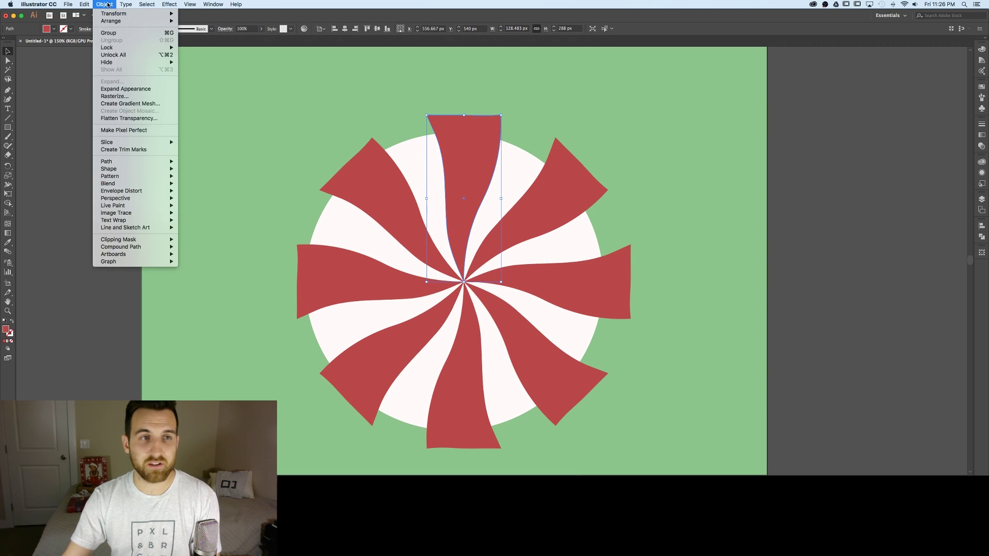
{"action": "left_click", "coordinate": [125, 89]}
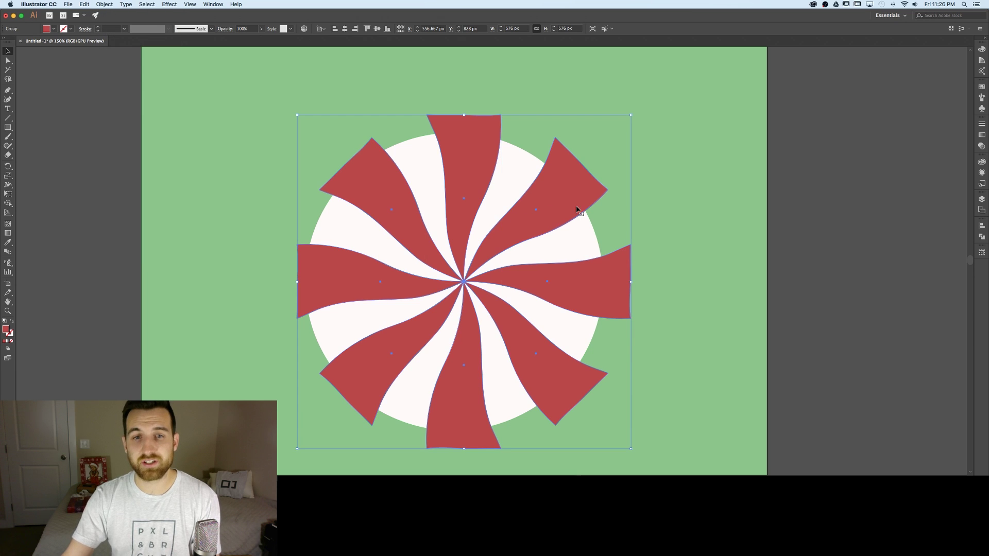
{"action": "left_click_drag", "start_coordinate": [581, 192], "coordinate": [623, 174]}
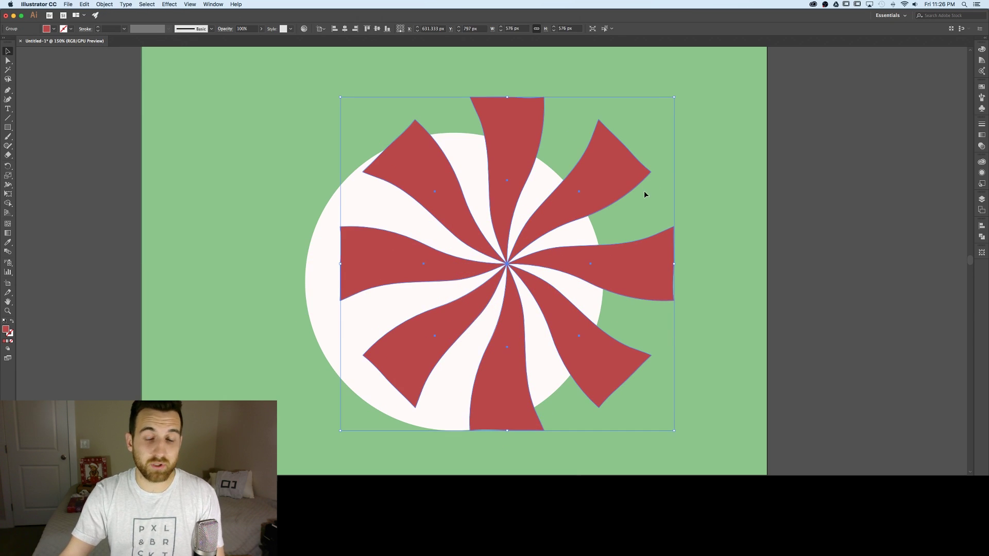
{"action": "key", "text": "super+z"}
Ungroup the red petal group into separate shapes, then test moving one petal and deselect
{"action": "left_click", "coordinate": [791, 171]}
{"action": "left_click", "coordinate": [554, 186]}
{"action": "right_click", "coordinate": [556, 190]}
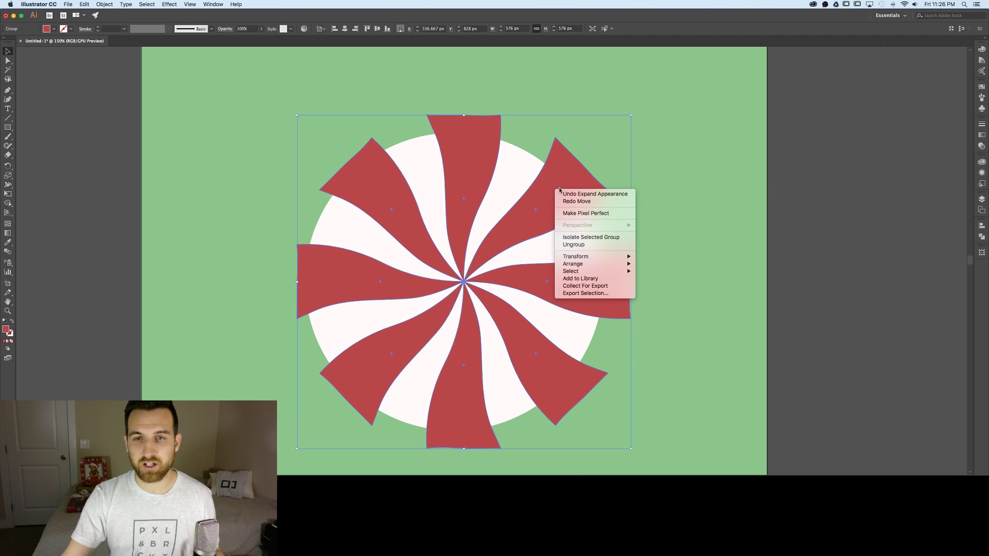
{"action": "left_click", "coordinate": [576, 245]}
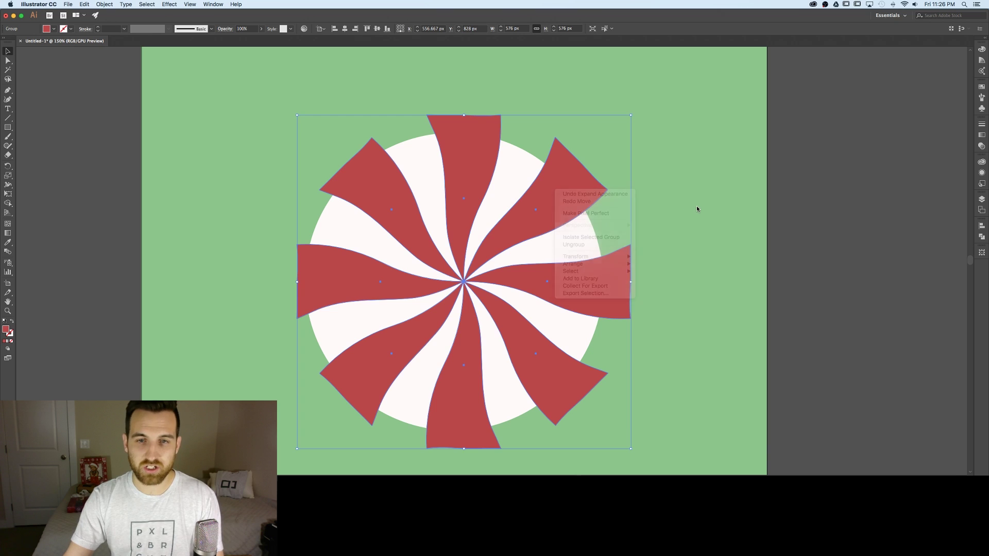
{"action": "left_click", "coordinate": [696, 205]}
{"action": "left_click_drag", "start_coordinate": [549, 194], "coordinate": [603, 289]}
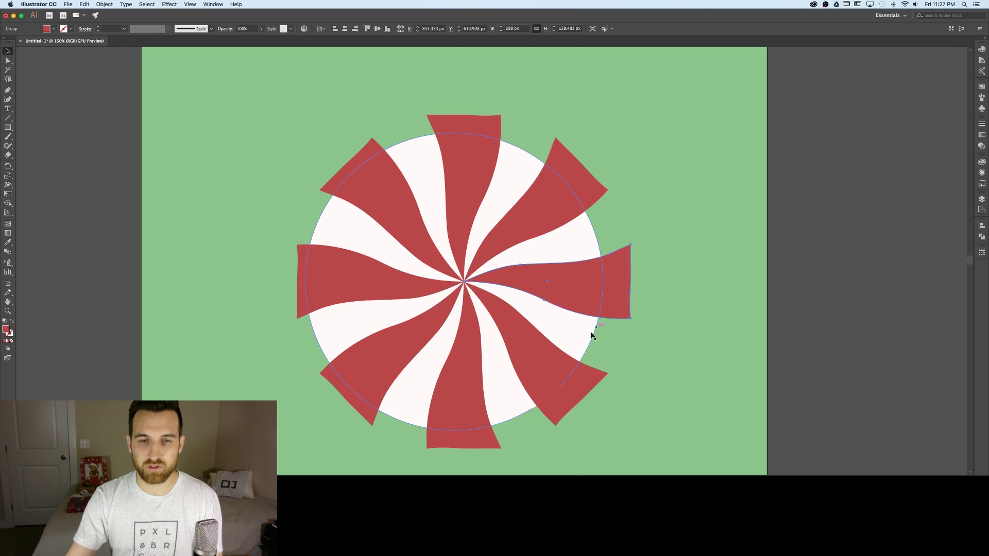
{"action": "left_click", "coordinate": [865, 232]}
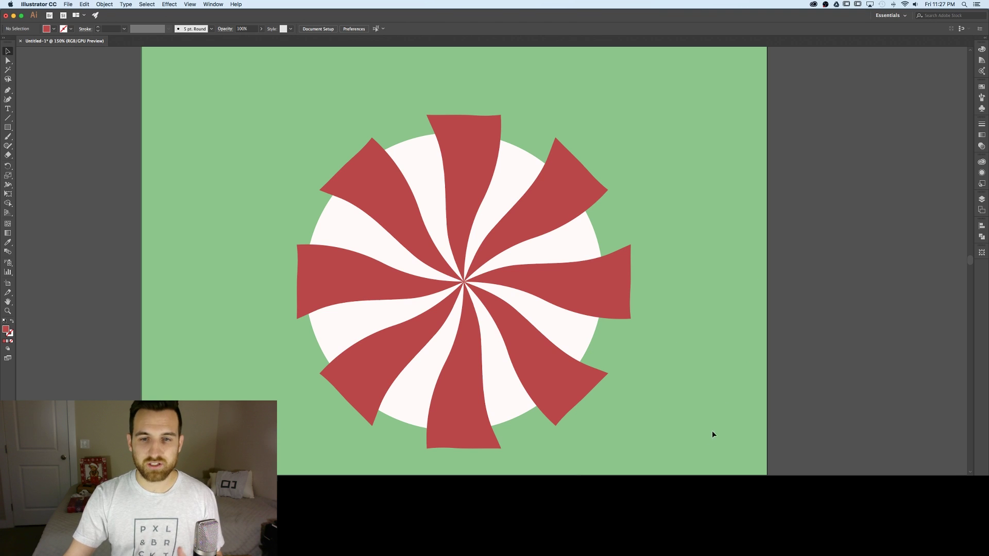
Select all the peppermint pieces, returning to the Selection tool after trying Shape Builder
{"action": "key", "text": "super+a"}
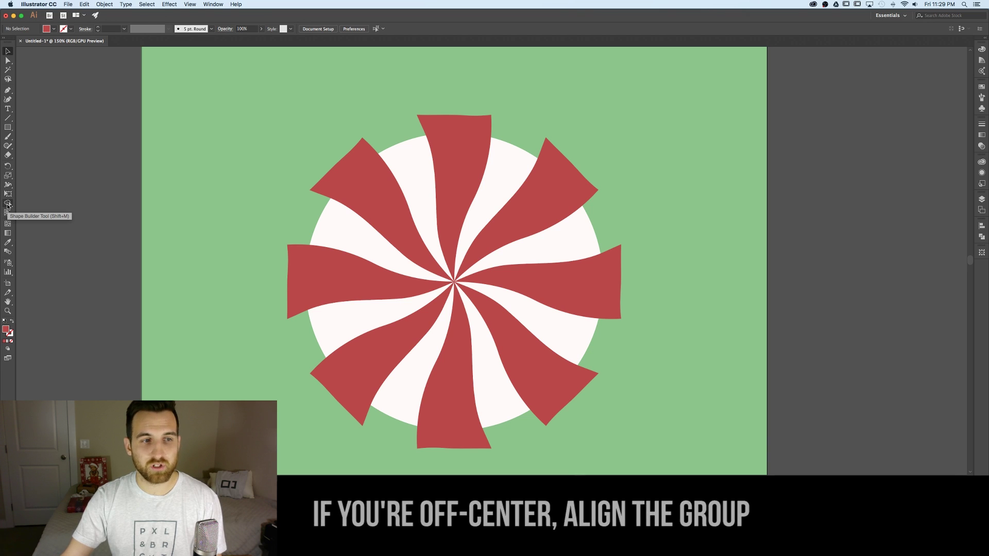
{"action": "left_click", "coordinate": [9, 204]}
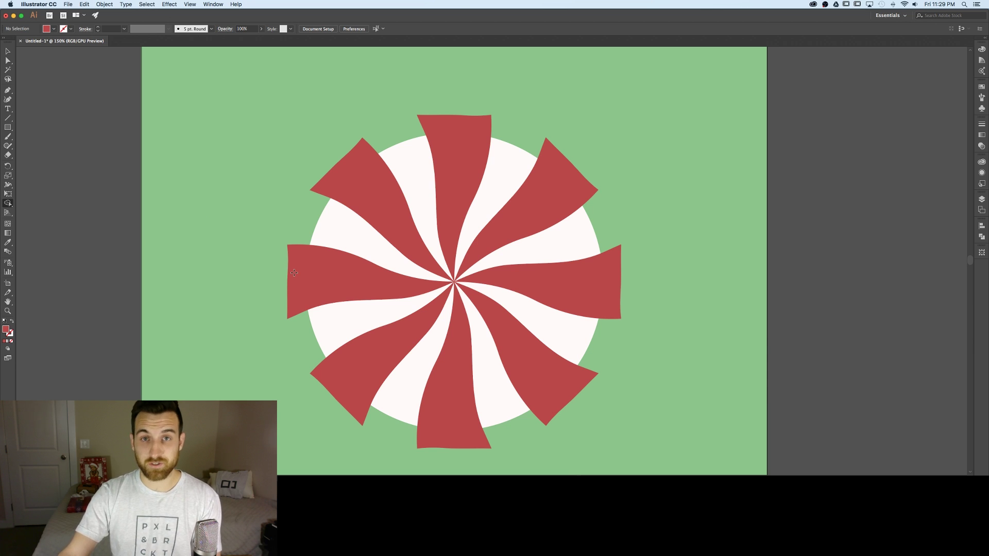
{"action": "key", "text": "v"}
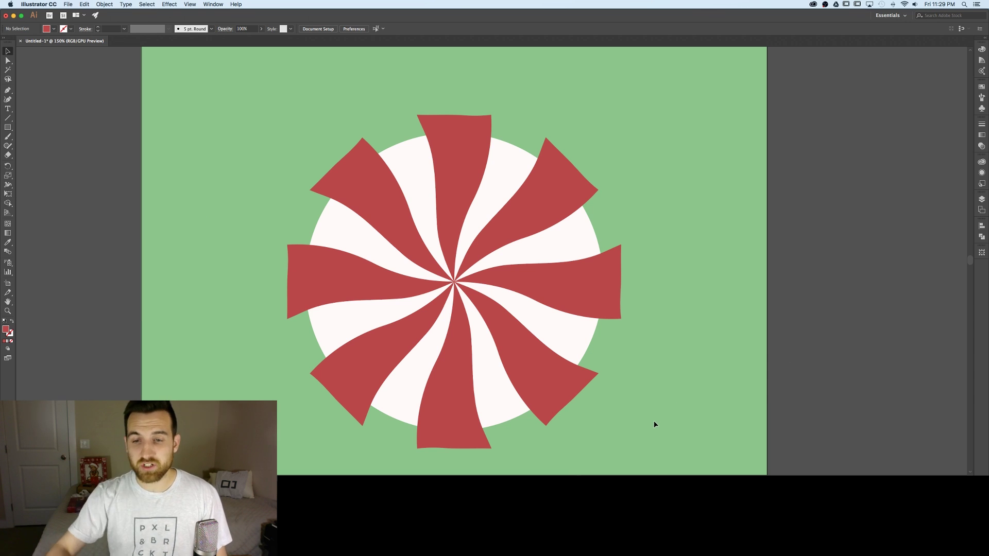
{"action": "key", "text": "super+a"}
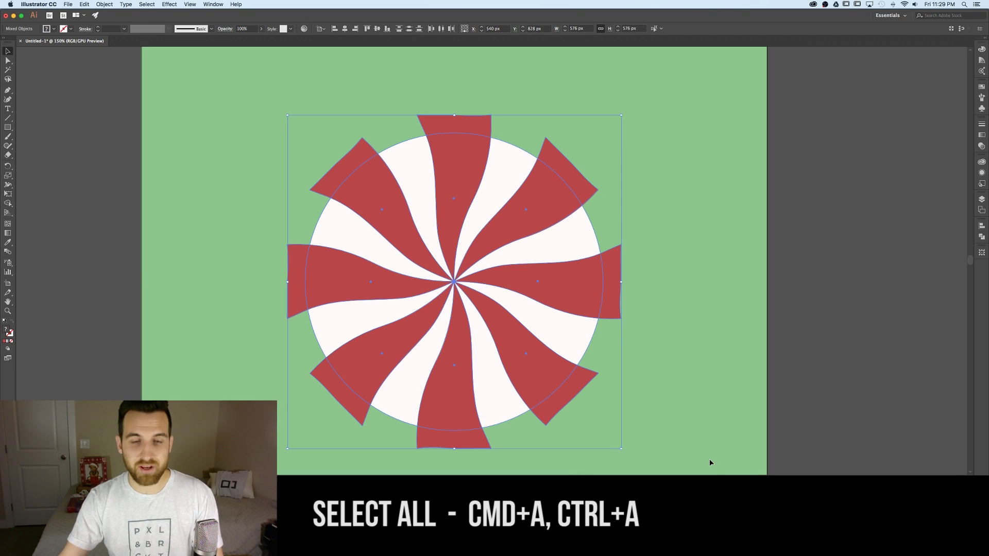
With Shape Builder, delete all eight red petal tips lying outside the white circle
{"action": "left_click", "coordinate": [7, 204]}
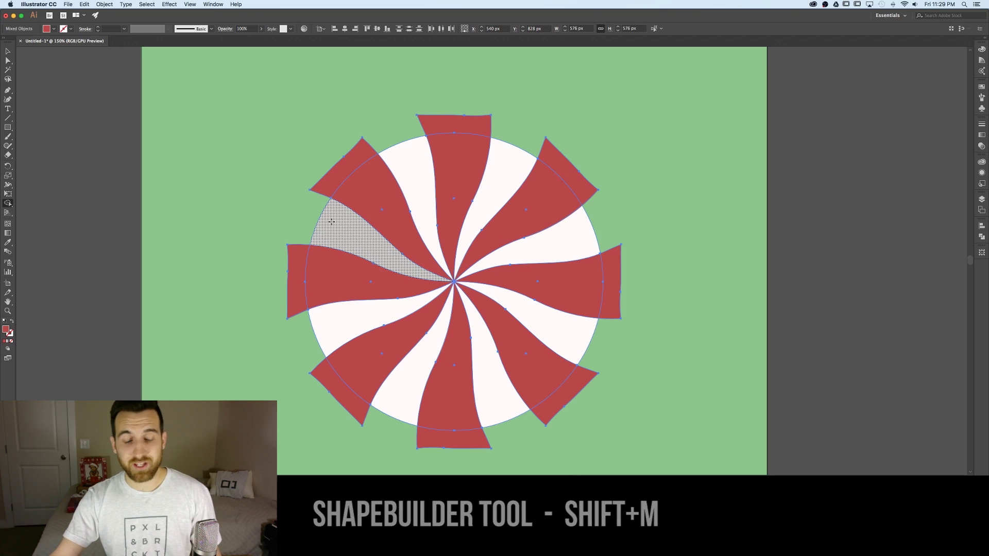
{"action": "left_click", "coordinate": [443, 124], "text": "alt"}
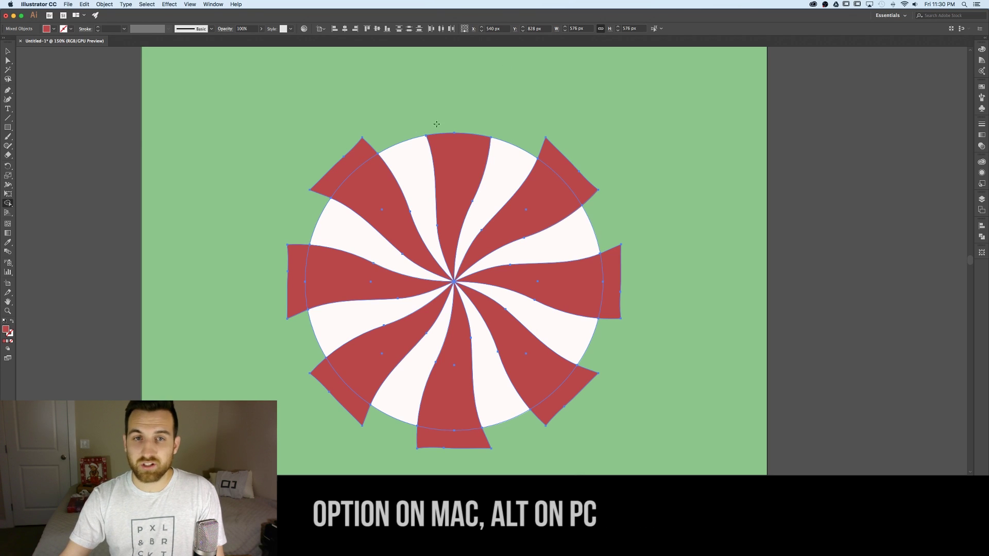
{"action": "left_click", "coordinate": [359, 155], "text": "alt"}
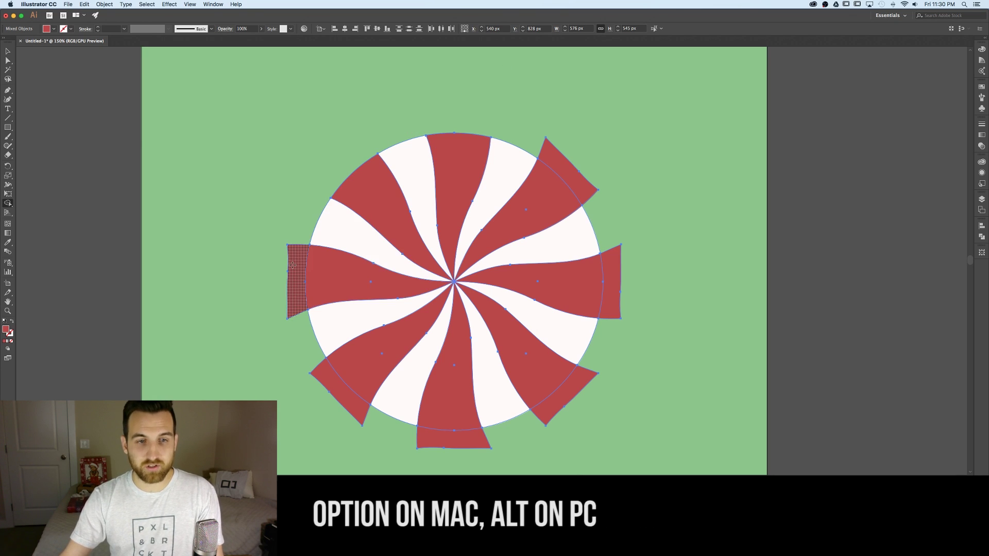
{"action": "left_click", "coordinate": [295, 273], "text": "alt"}
{"action": "left_click", "coordinate": [329, 380], "text": "alt"}
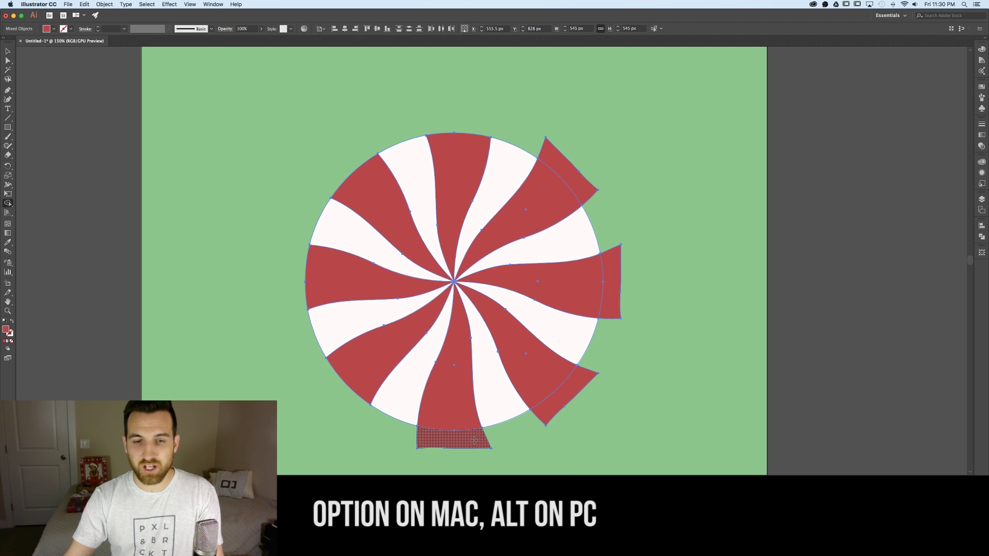
{"action": "left_click", "coordinate": [453, 439], "text": "alt"}
{"action": "left_click", "coordinate": [564, 396], "text": "alt"}
{"action": "left_click", "coordinate": [611, 280], "text": "alt"}
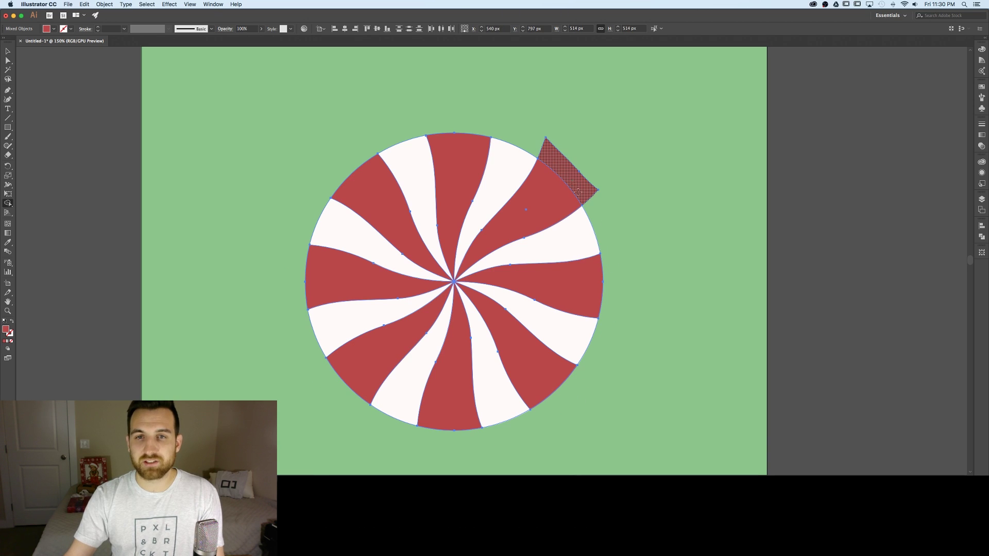
{"action": "left_click", "coordinate": [569, 171], "text": "alt"}
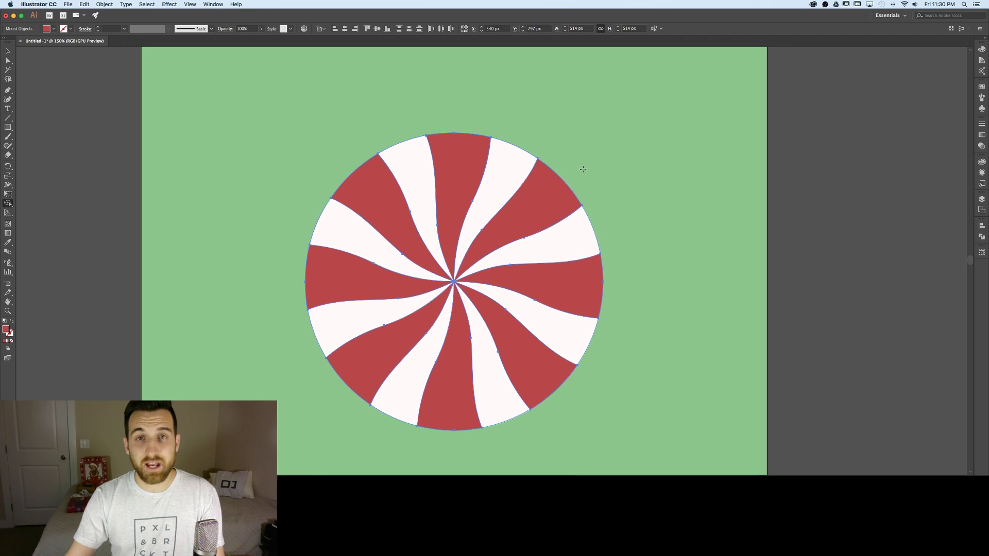
Return to the Selection tool, deselect everything, and check the trimmed peppermint
{"action": "key", "text": "v"}
{"action": "key", "text": "super+shift+a"}
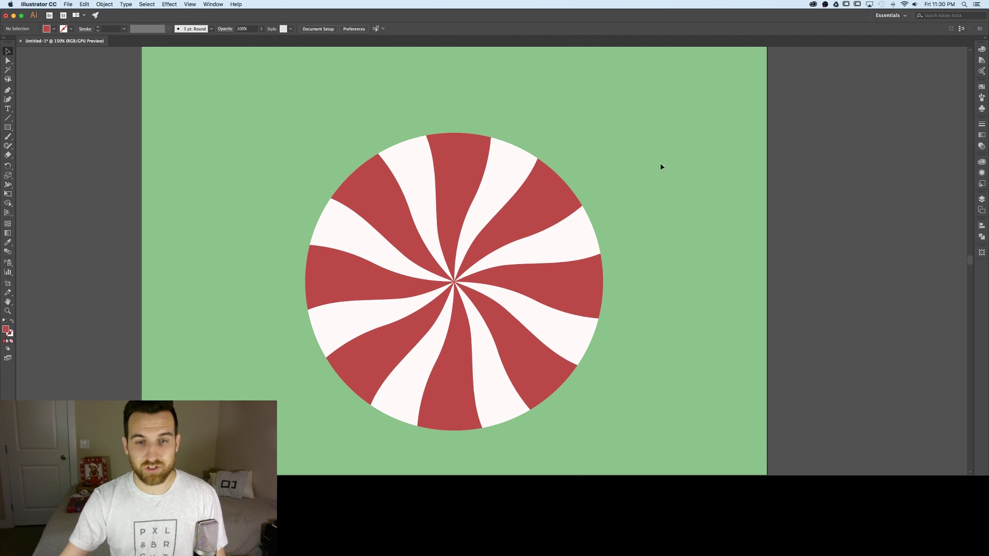
{"action": "key", "text": "super+minus"}
{"action": "key", "text": "super+minus"}
{"action": "key", "text": "super+minus"}
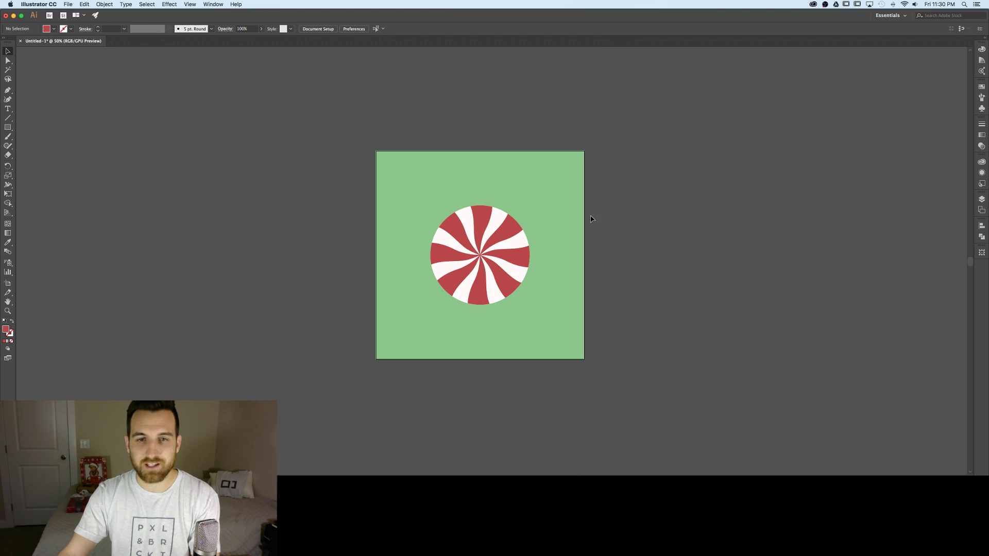
{"action": "key", "text": "super+plus"}
{"action": "key", "text": "super+plus"}
{"action": "key", "text": "super+plus"}
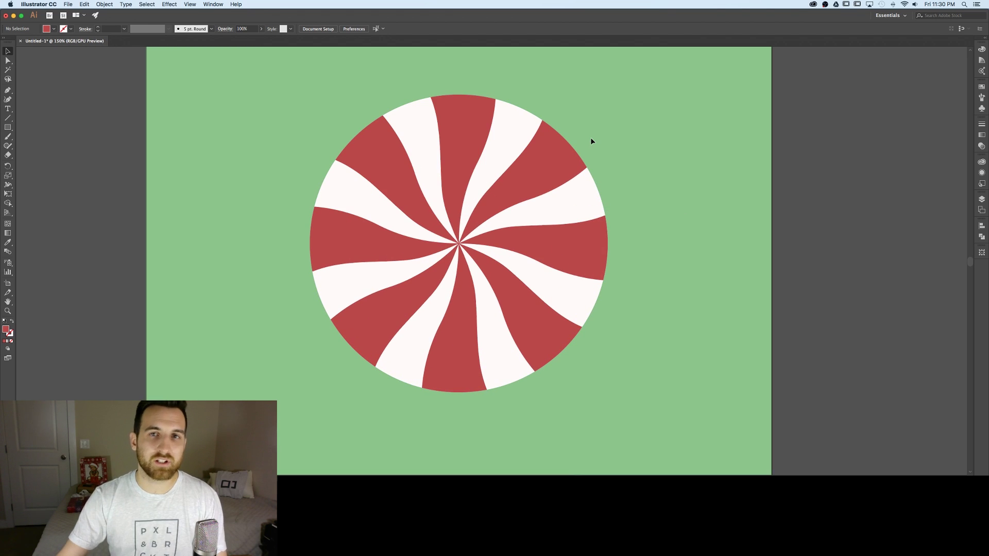
Duplicate the white base circle, fill the copy black, and place it just above the green background
{"action": "left_click", "coordinate": [514, 130]}
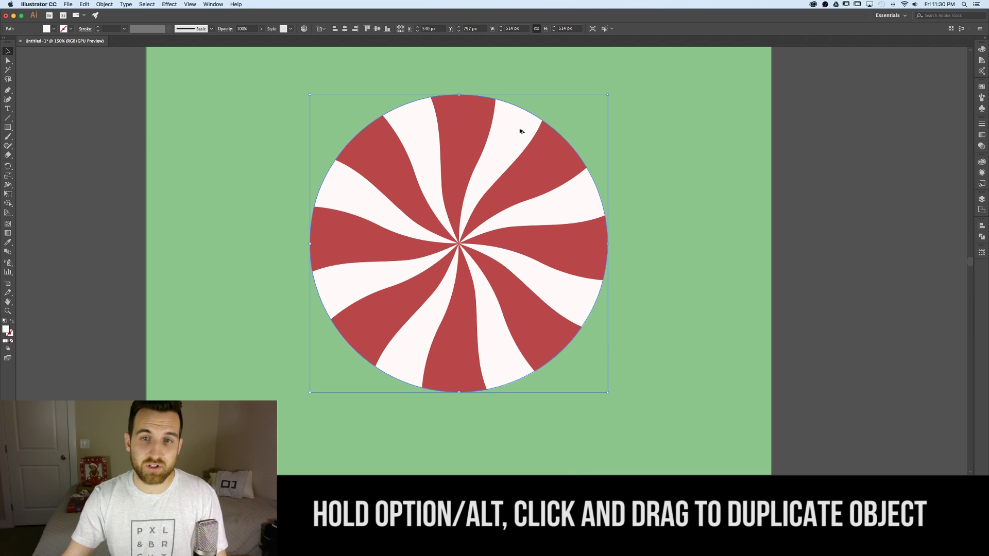
{"action": "left_click_drag", "start_coordinate": [519, 130], "coordinate": [482, 132]}
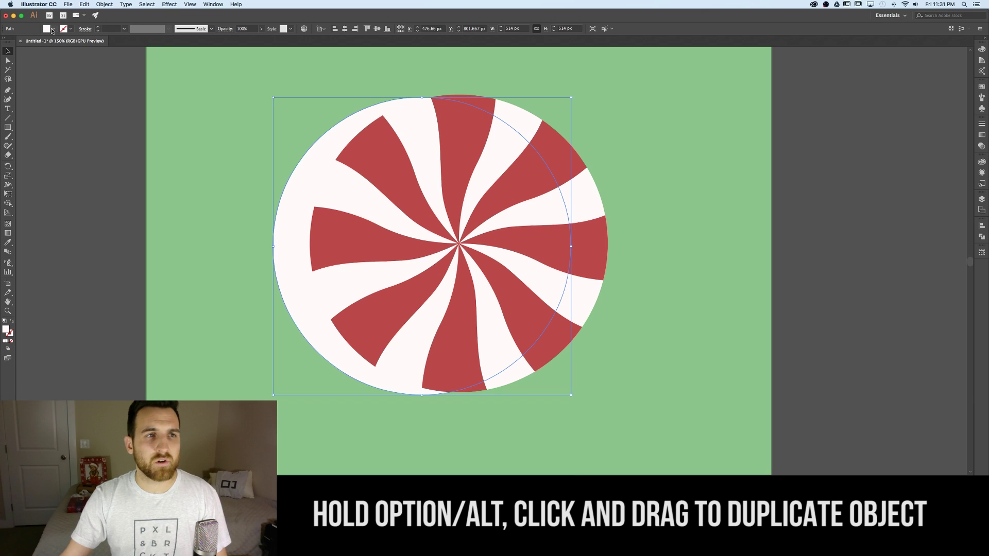
{"action": "left_click", "coordinate": [53, 29]}
{"action": "left_click", "coordinate": [22, 42]}
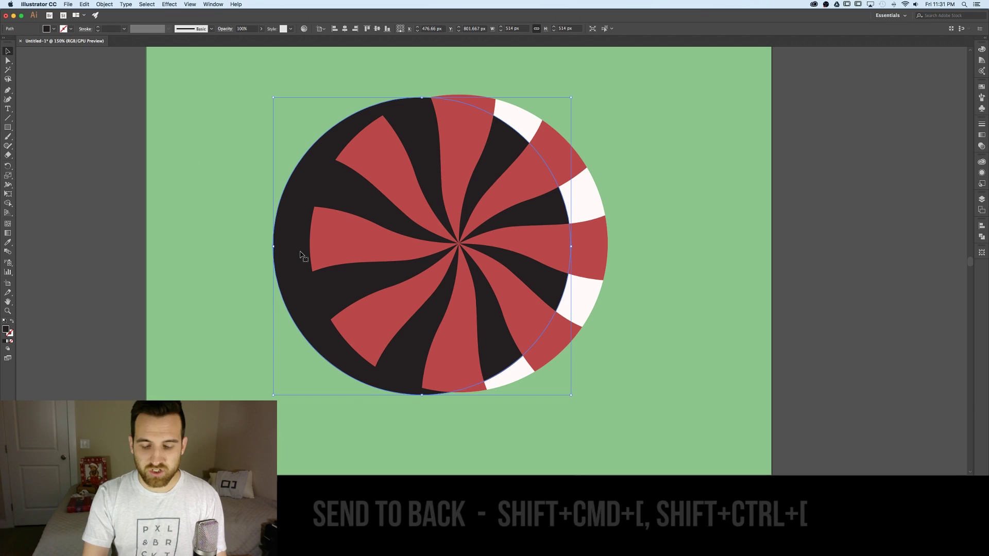
{"action": "key", "text": "shift+super+bracketleft"}
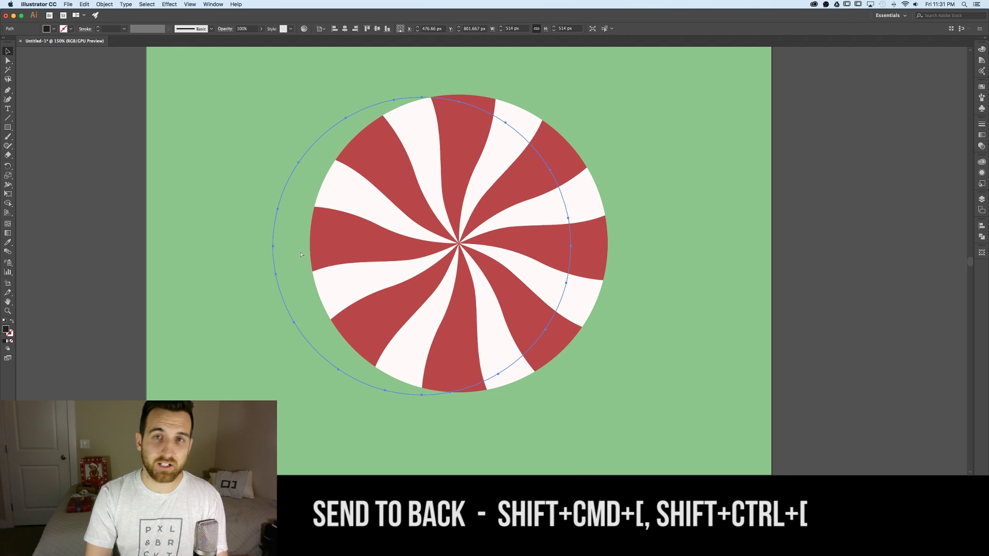
{"action": "key", "text": "super+bracketright"}
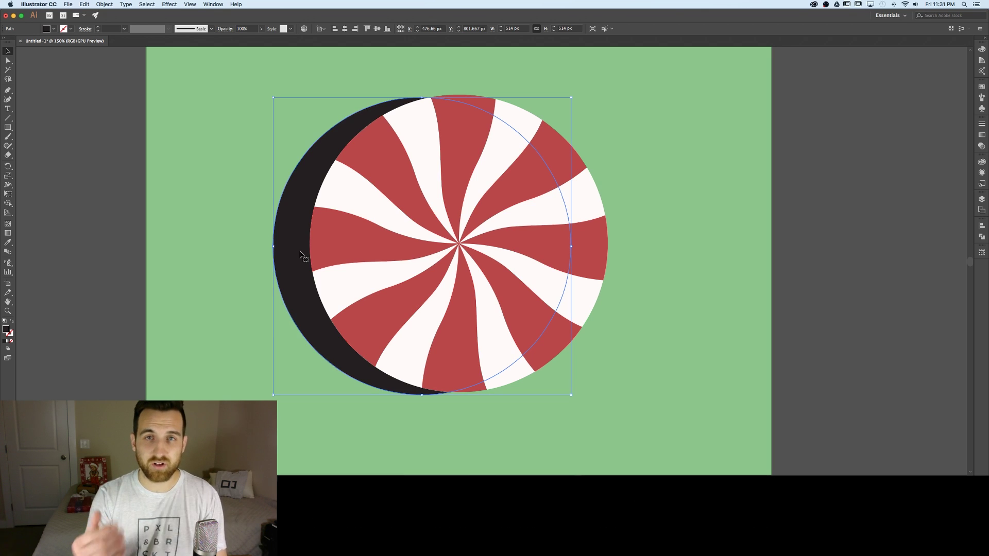
Set the black shadow circle's opacity to 20%
{"action": "left_click", "coordinate": [243, 28]}
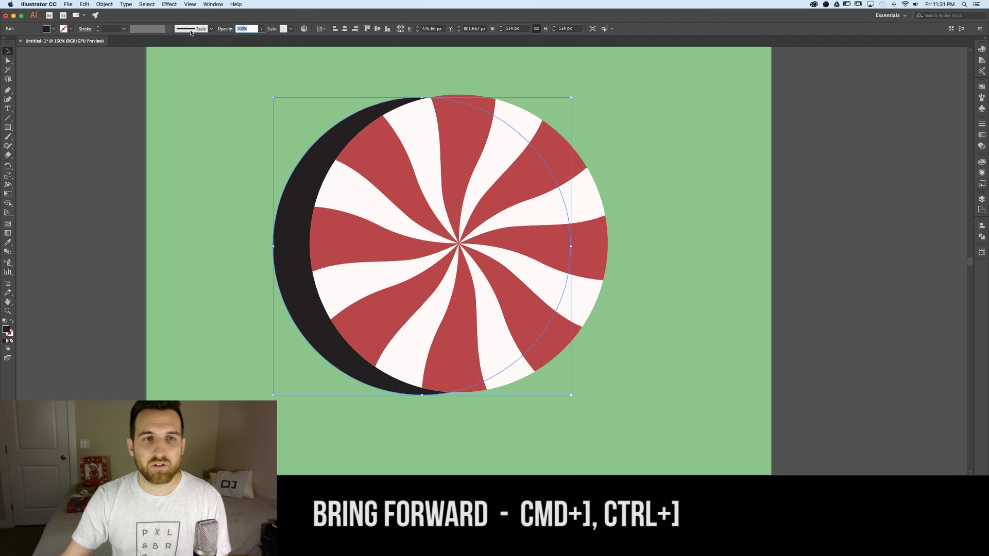
{"action": "type", "text": "20"}
{"action": "key", "text": "Return"}
{"action": "left_click", "coordinate": [843, 227]}
{"action": "left_click", "coordinate": [308, 191]}
{"action": "left_click", "coordinate": [250, 123]}
Lower the shadow's opacity to 15% and offset it down and right behind the candy
{"action": "key", "text": "super+1"}
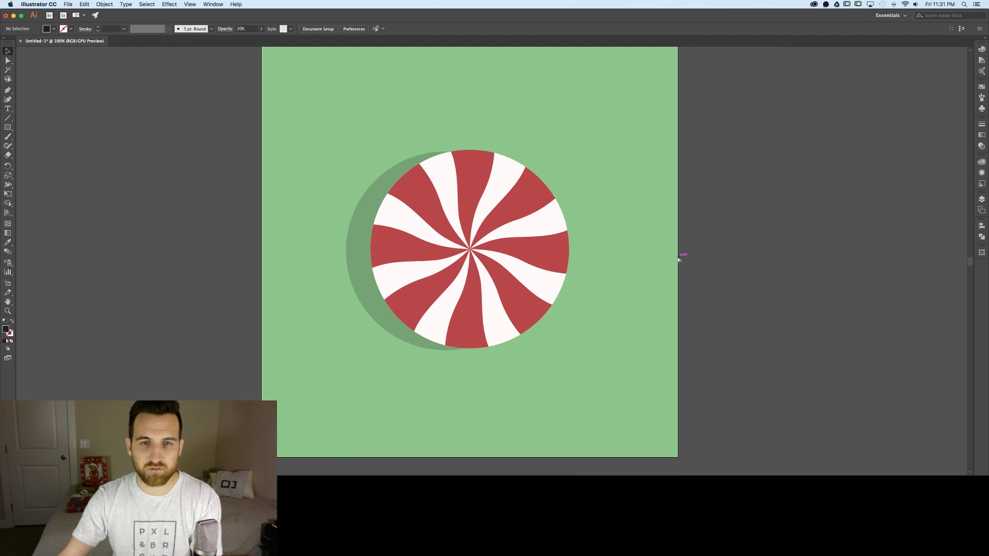
{"action": "key", "text": "super+minus"}
{"action": "left_click_drag", "start_coordinate": [402, 244], "coordinate": [410, 245]}
{"action": "left_click", "coordinate": [241, 29]}
{"action": "type", "text": "15"}
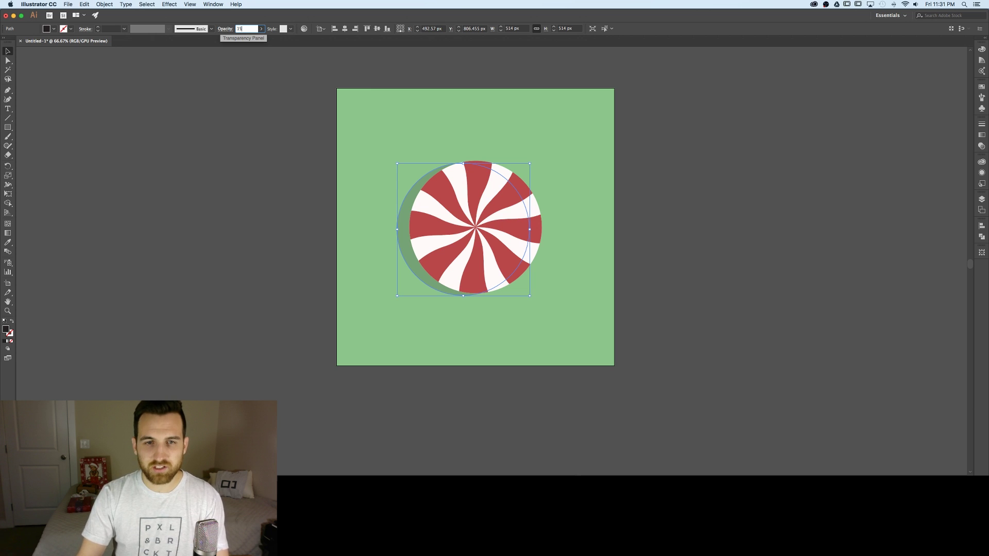
{"action": "key", "text": "Return"}
{"action": "left_click", "coordinate": [535, 140]}
{"action": "left_click_drag", "start_coordinate": [398, 230], "coordinate": [427, 224]}
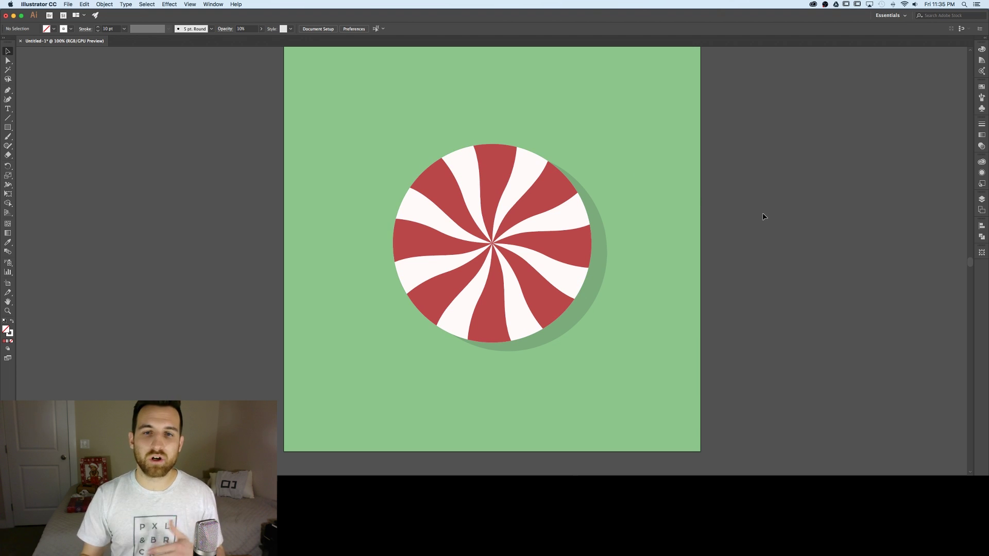
Duplicate the candy's base circle in place and bring the copy to the front
{"action": "left_click", "coordinate": [567, 219]}
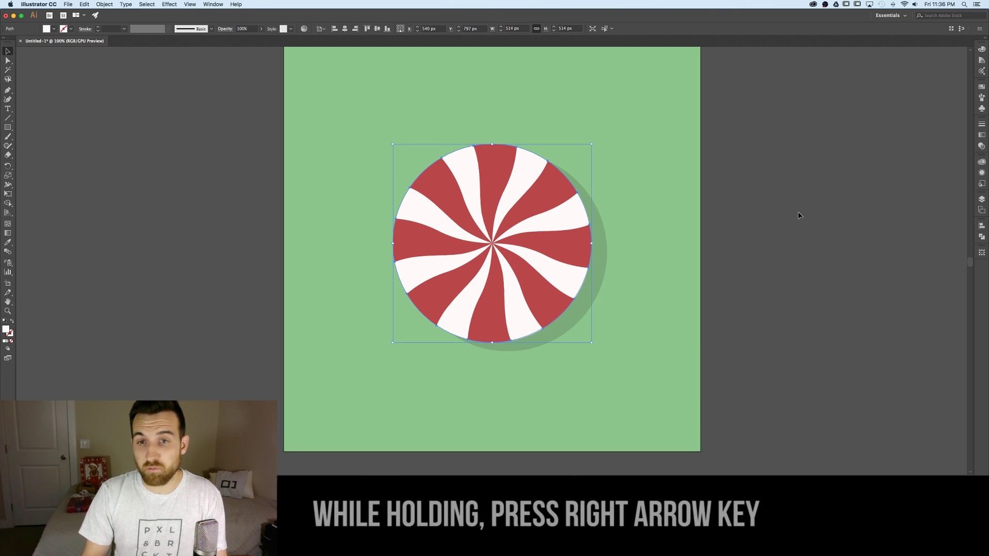
{"action": "key", "text": "alt+shift+Right"}
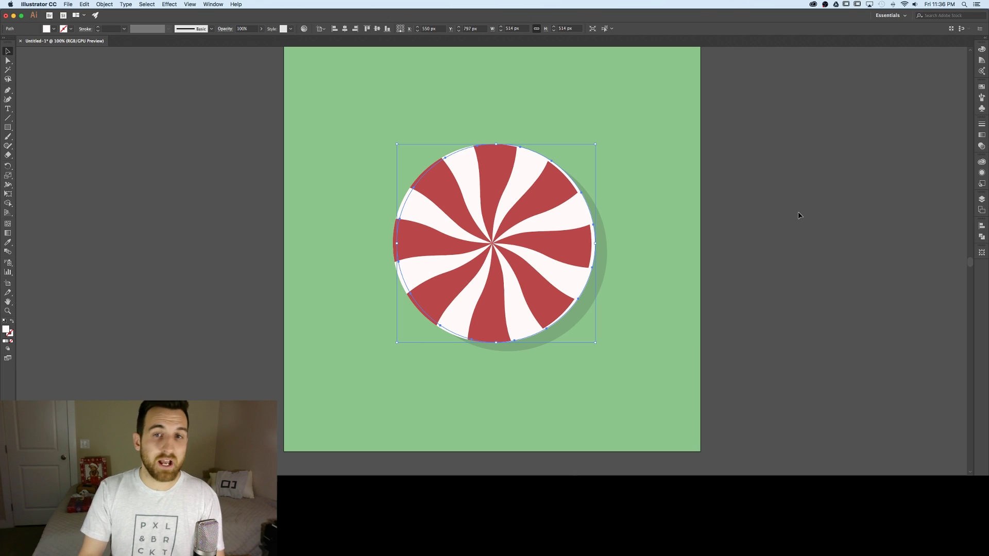
{"action": "key", "text": "shift+Left"}
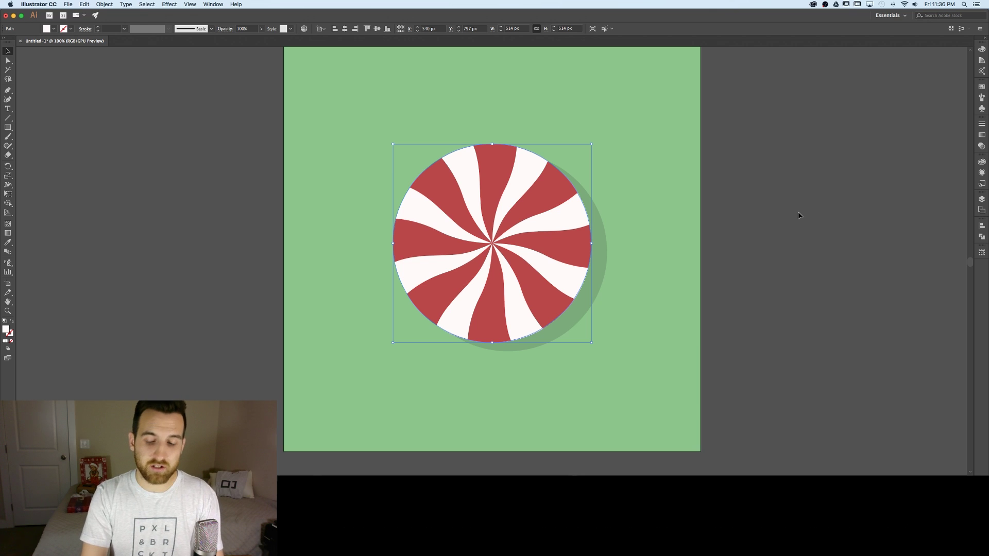
{"action": "key", "text": "shift+super+bracketright"}
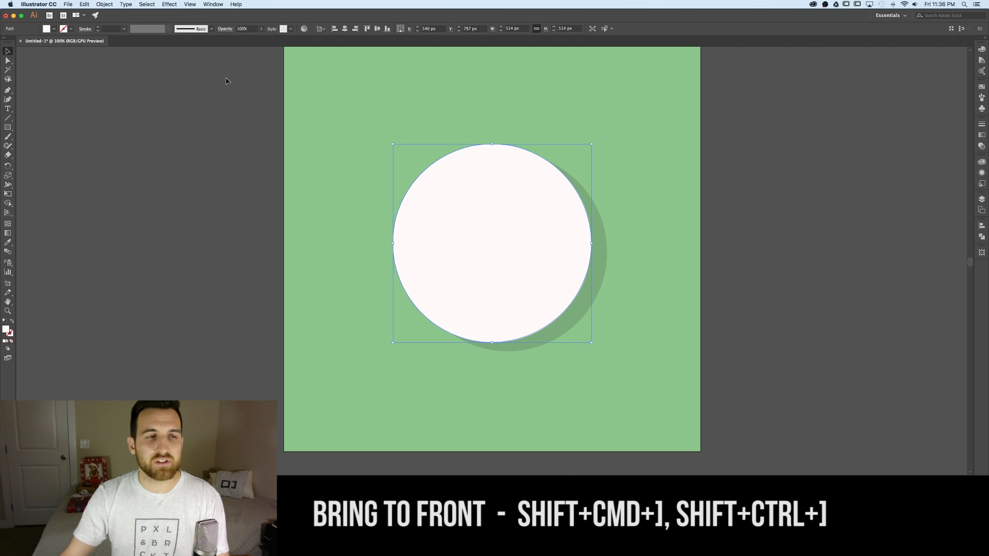
Give the copied circle a white stroke and no fill so the swirl shows through
{"action": "left_click", "coordinate": [982, 49]}
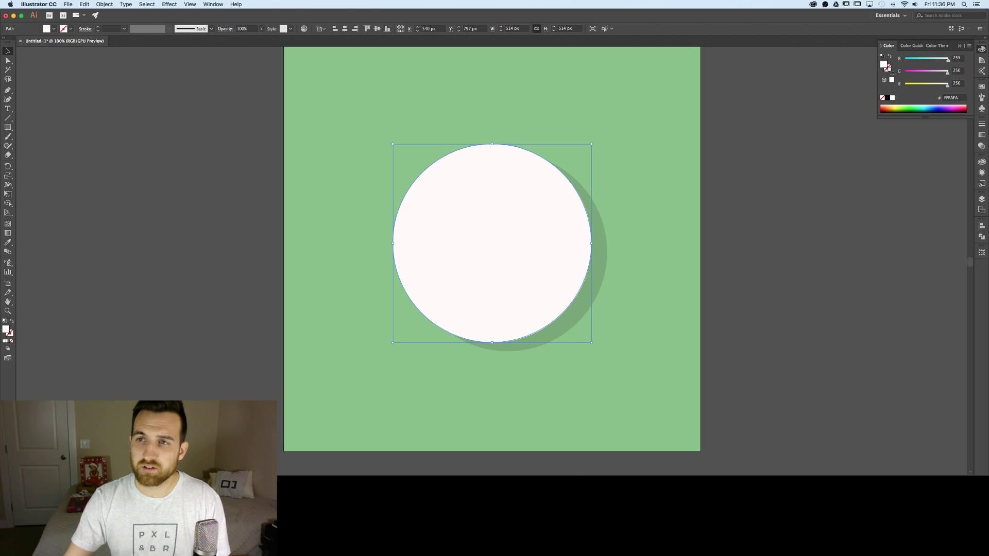
{"action": "left_click_drag", "start_coordinate": [883, 64], "coordinate": [886, 69]}
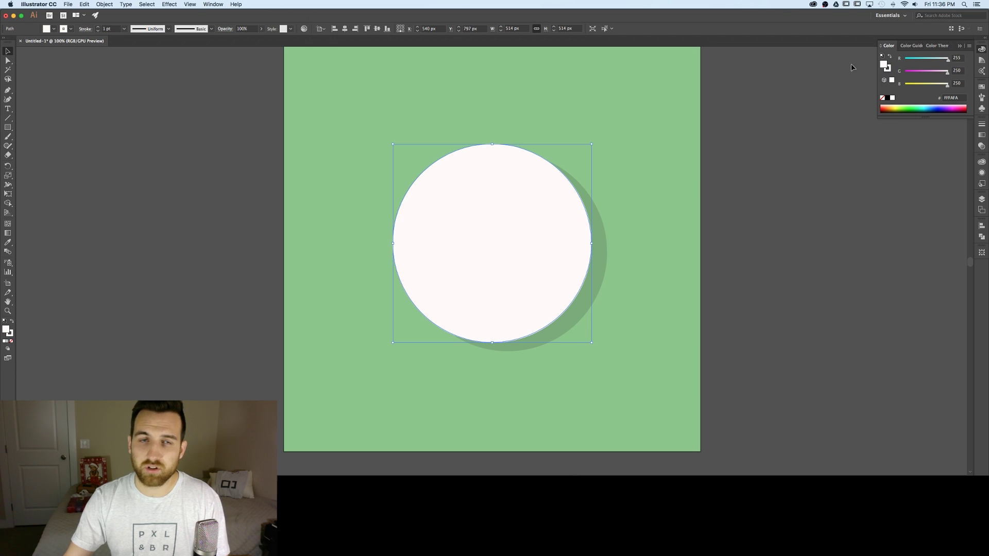
{"action": "left_click", "coordinate": [54, 30]}
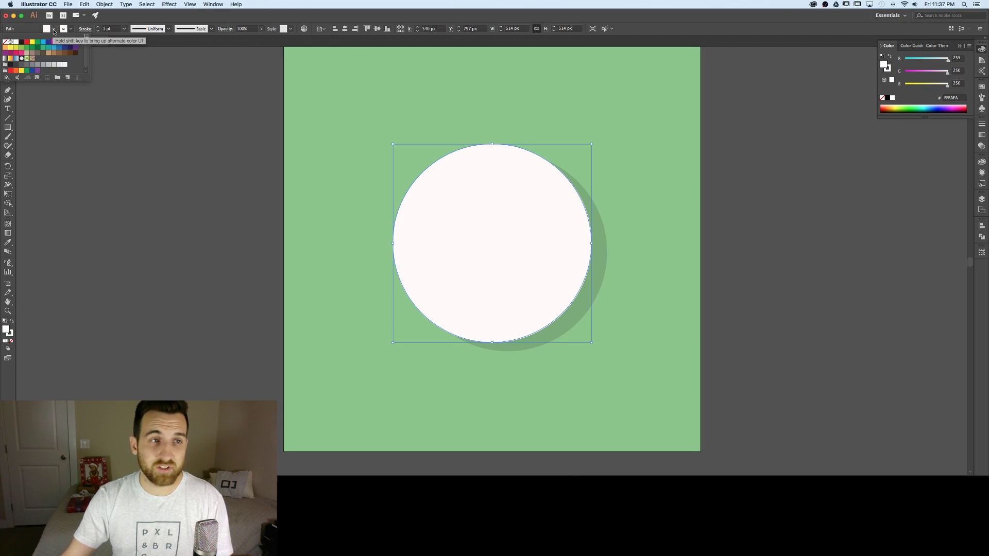
{"action": "left_click", "coordinate": [6, 42]}
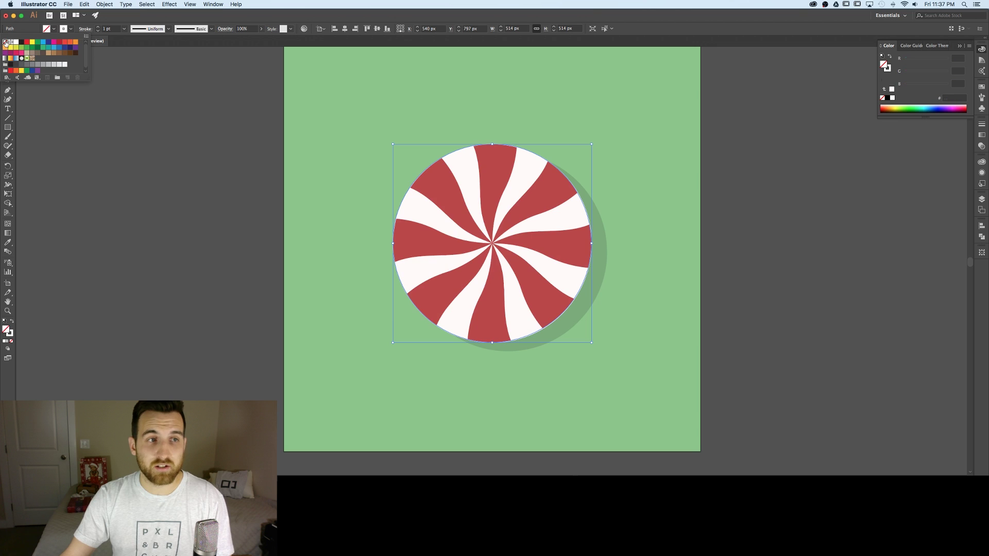
{"action": "left_click", "coordinate": [157, 98]}
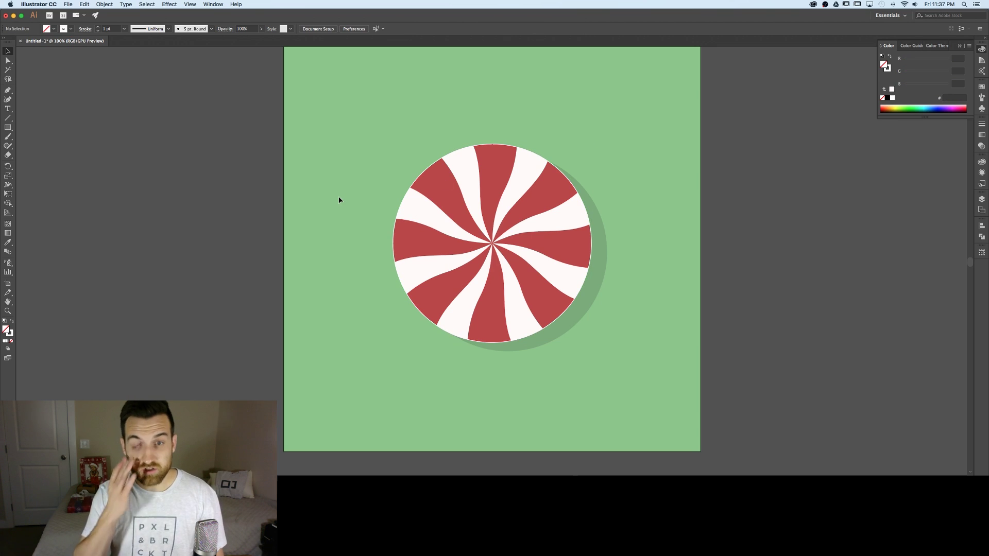
Make the top circle's outline a 10 pt stroke aligned to the inside
{"action": "left_click", "coordinate": [412, 181]}
{"action": "left_click", "coordinate": [86, 29]}
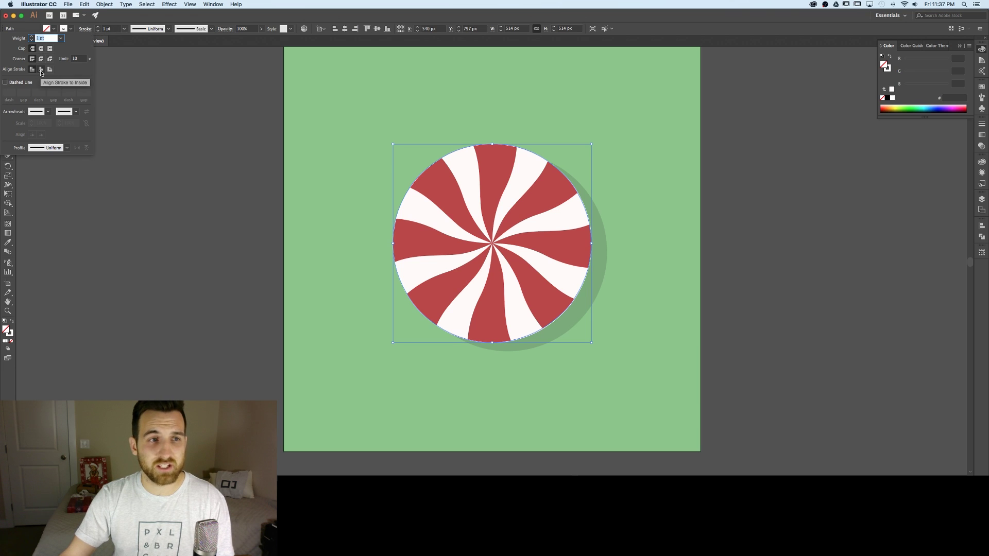
{"action": "left_click", "coordinate": [85, 29]}
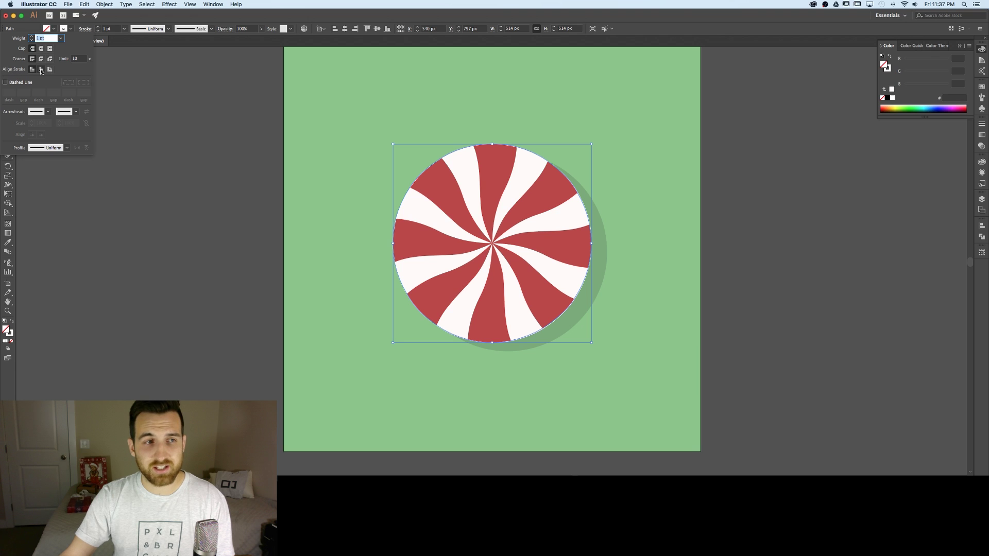
{"action": "left_click", "coordinate": [41, 70]}
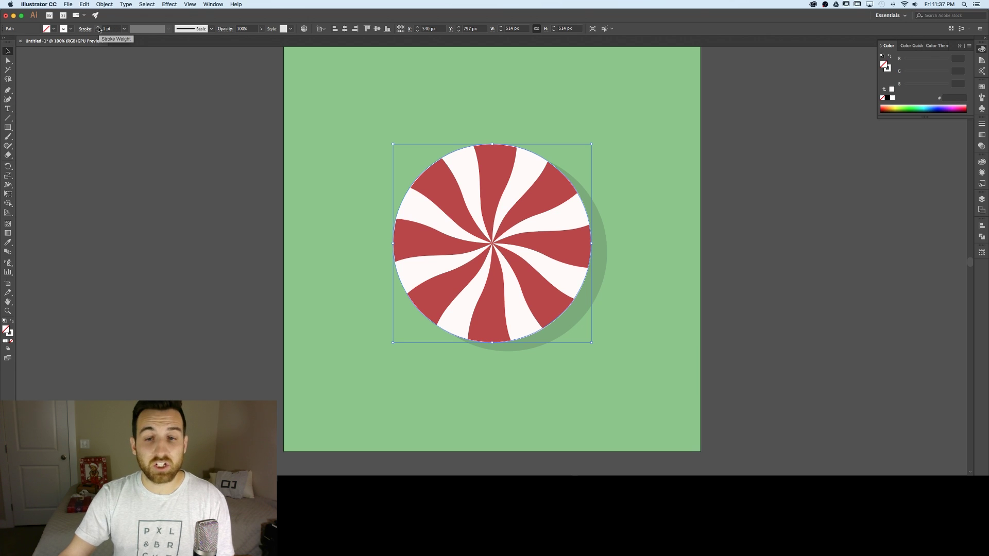
{"action": "left_click", "coordinate": [99, 27]}
{"action": "left_click", "coordinate": [99, 27]}
{"action": "left_click", "coordinate": [99, 27]}
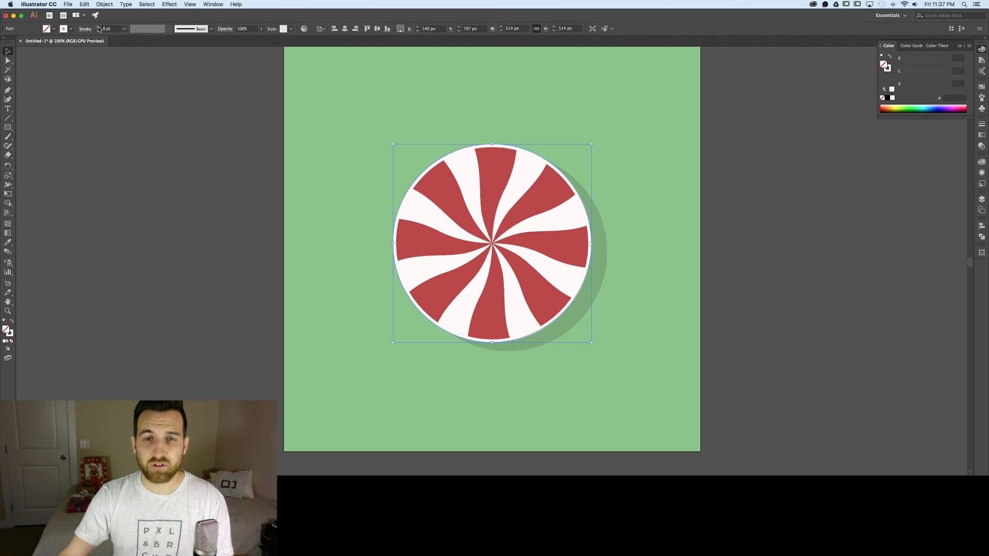
{"action": "left_click", "coordinate": [99, 27]}
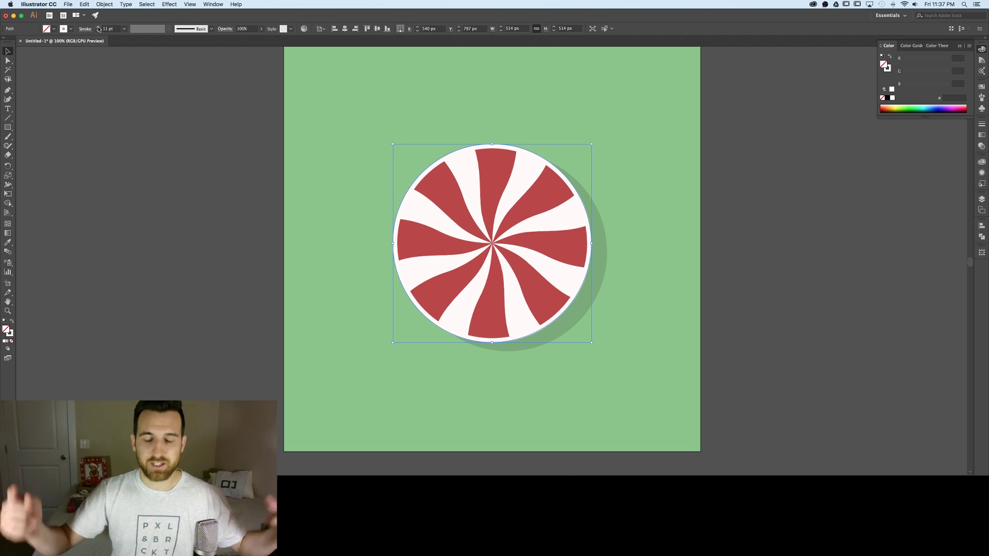
{"action": "left_click", "coordinate": [108, 28]}
{"action": "type", "text": "10"}
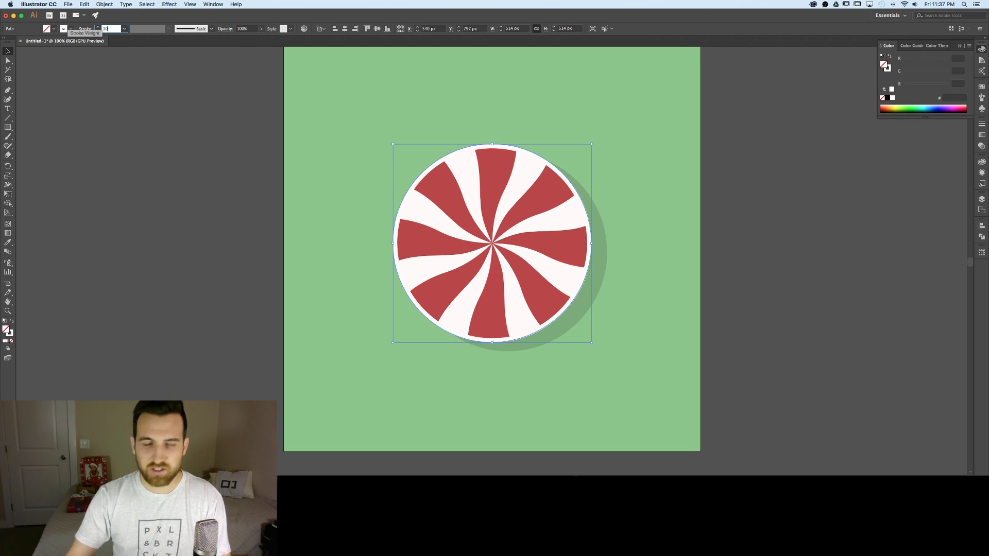
{"action": "key", "text": "Return"}
Set the outline circle's opacity to 10% and zoom out to the whole artboard
{"action": "left_click", "coordinate": [249, 29]}
{"action": "type", "text": "10"}
{"action": "left_click", "coordinate": [242, 214]}
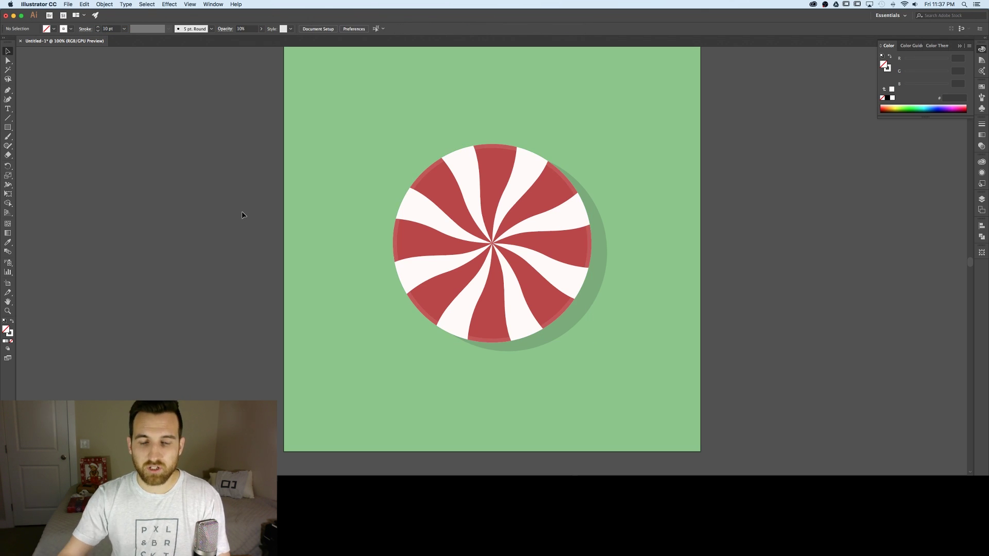
{"action": "key", "text": "super+minus"}
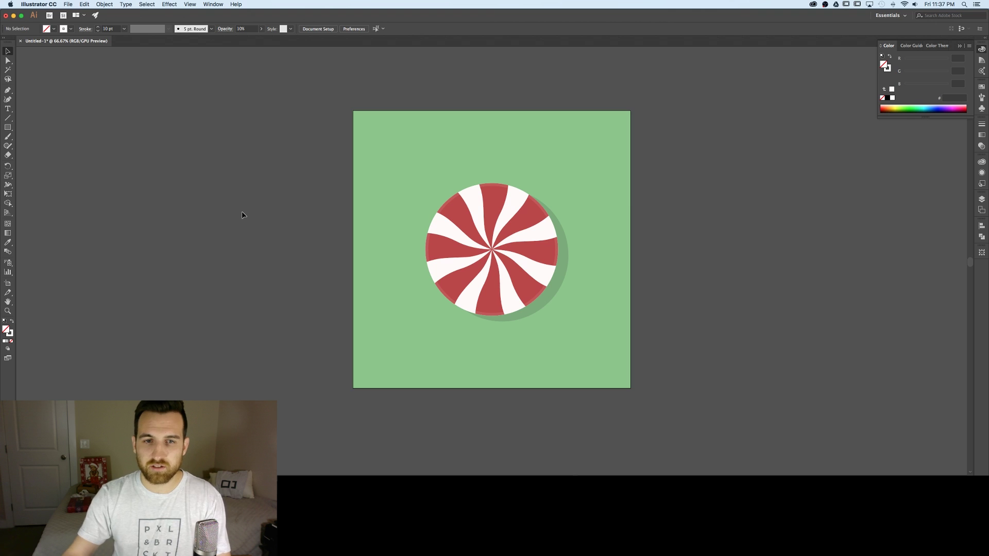
Select all the candy pieces, group them, and scale the group down proportionally
{"action": "scroll", "coordinate": [309, 294], "scroll_direction": "down", "scroll_amount": 1}
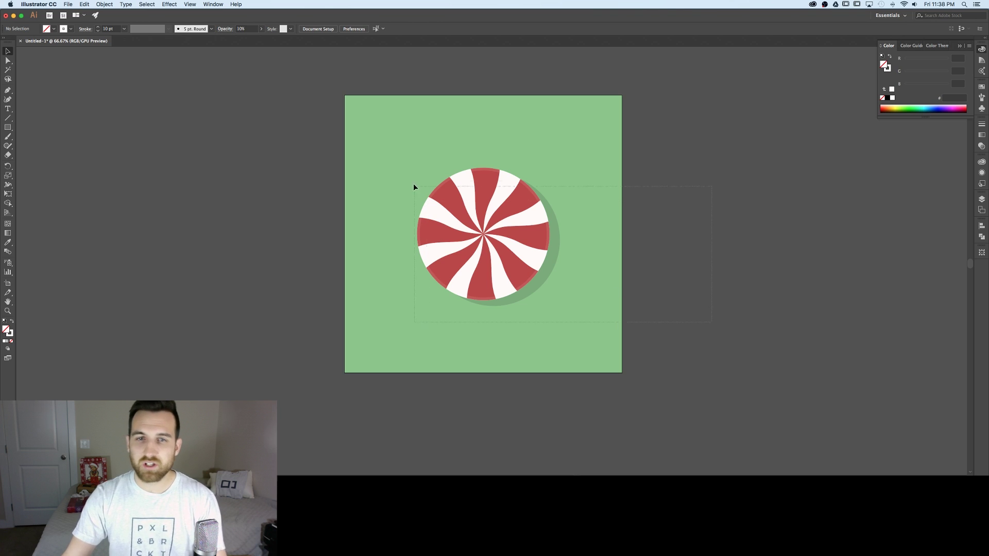
{"action": "left_click_drag", "start_coordinate": [414, 186], "coordinate": [416, 184]}
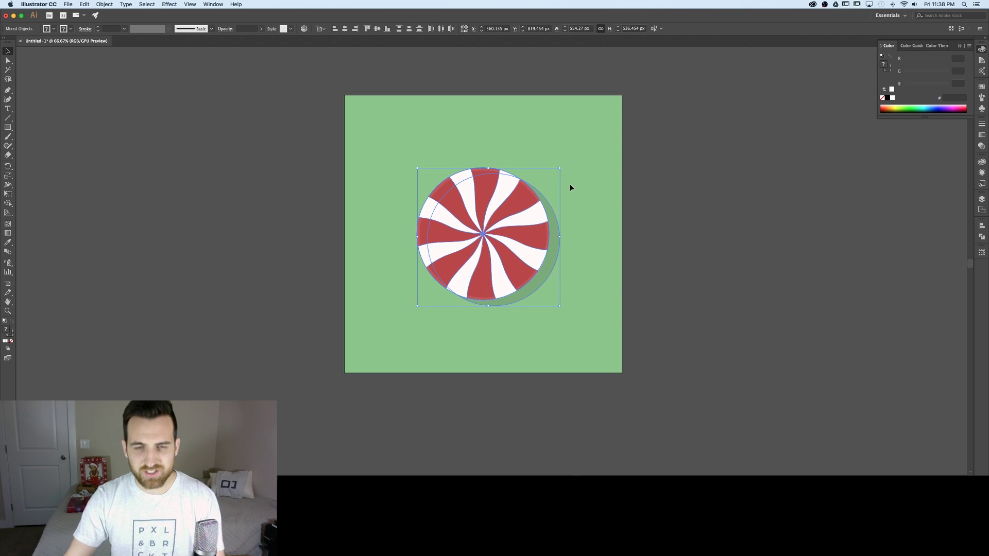
{"action": "key", "text": "a"}
{"action": "key", "text": "super+g"}
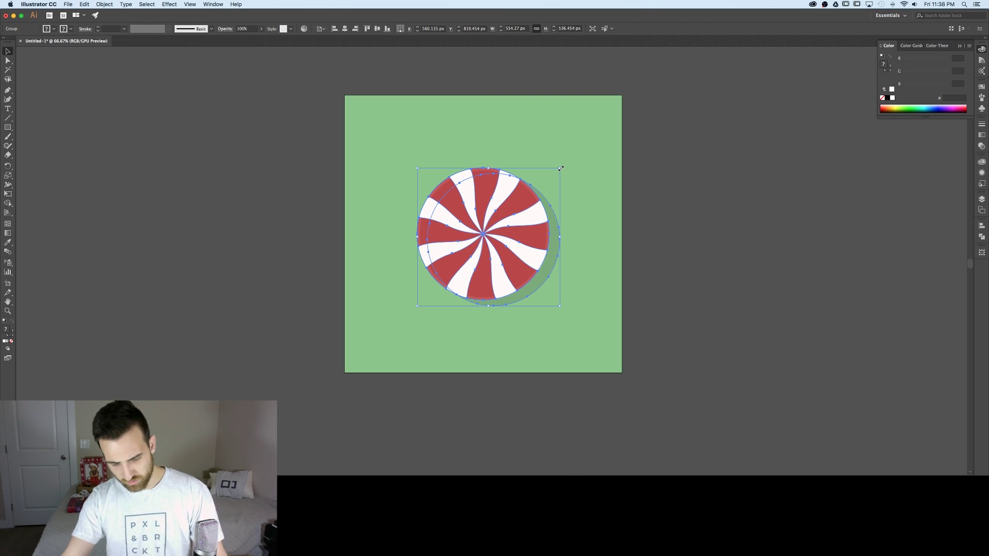
{"action": "left_click_drag", "start_coordinate": [560, 169], "coordinate": [547, 182]}
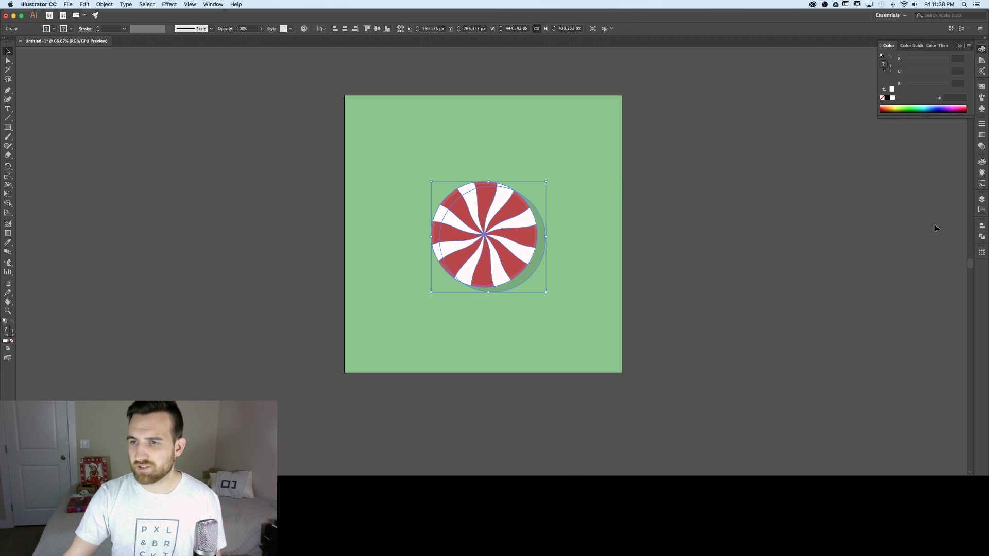
Centre the candy group horizontally and vertically on the artboard with the Align panel
{"action": "left_click", "coordinate": [981, 225]}
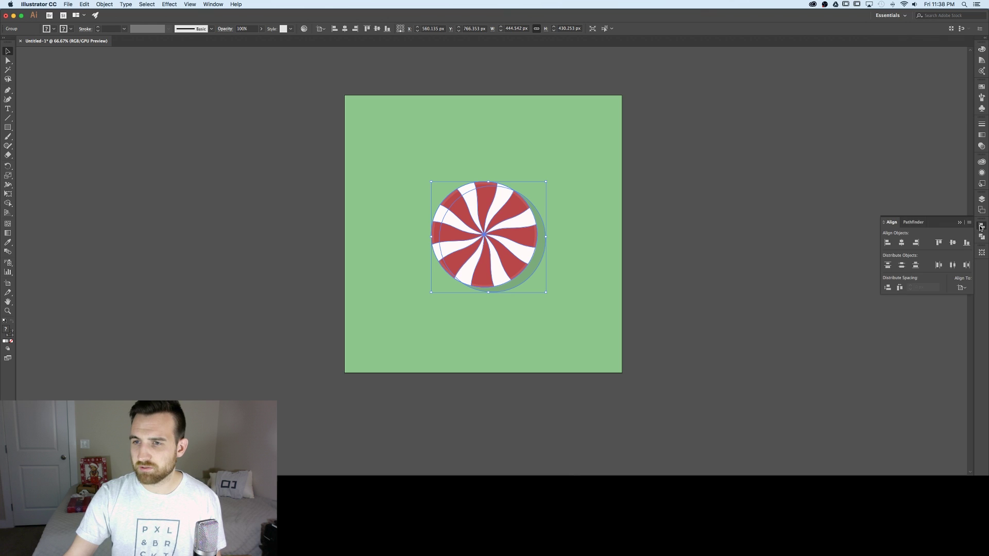
{"action": "left_click", "coordinate": [902, 244]}
{"action": "left_click", "coordinate": [953, 243]}
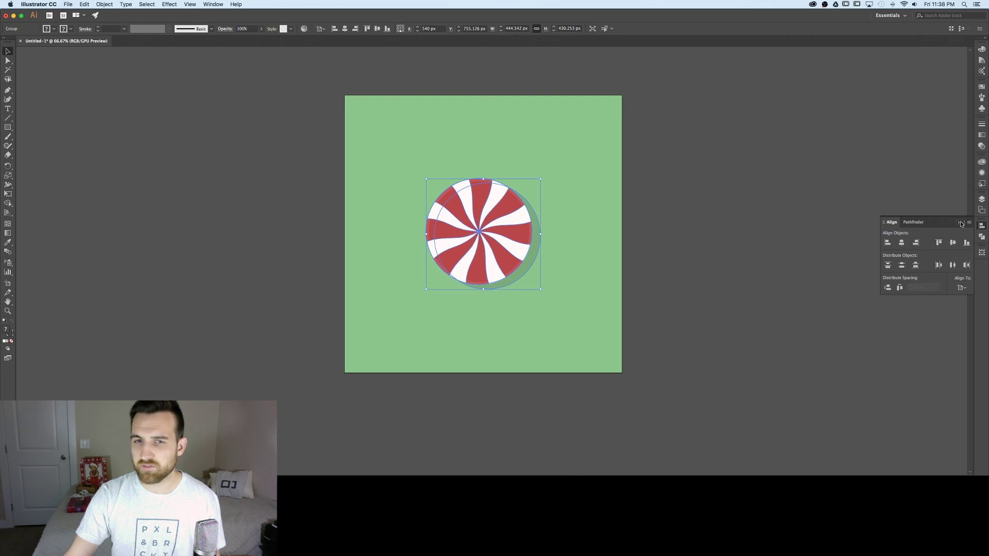
{"action": "left_click", "coordinate": [960, 224]}
{"action": "left_click", "coordinate": [799, 209]}
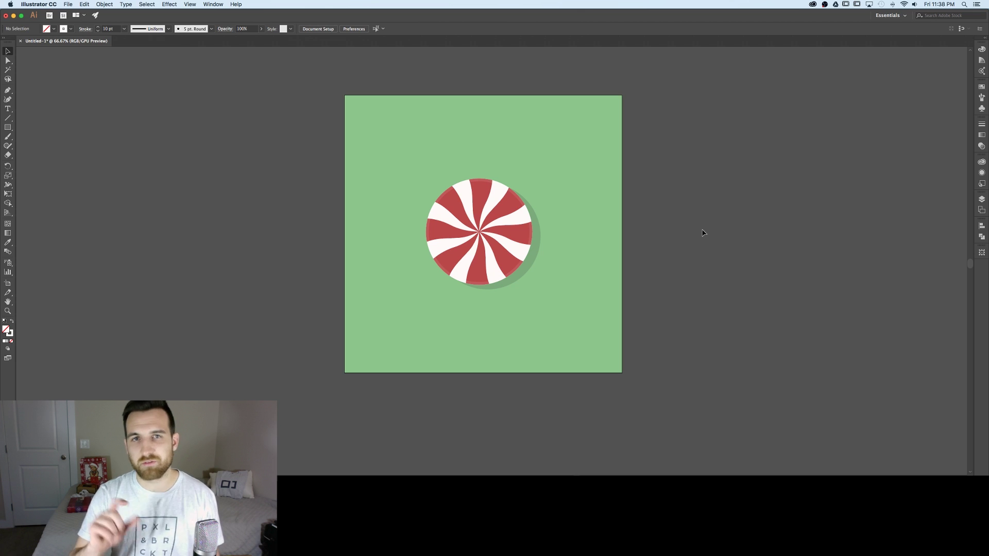